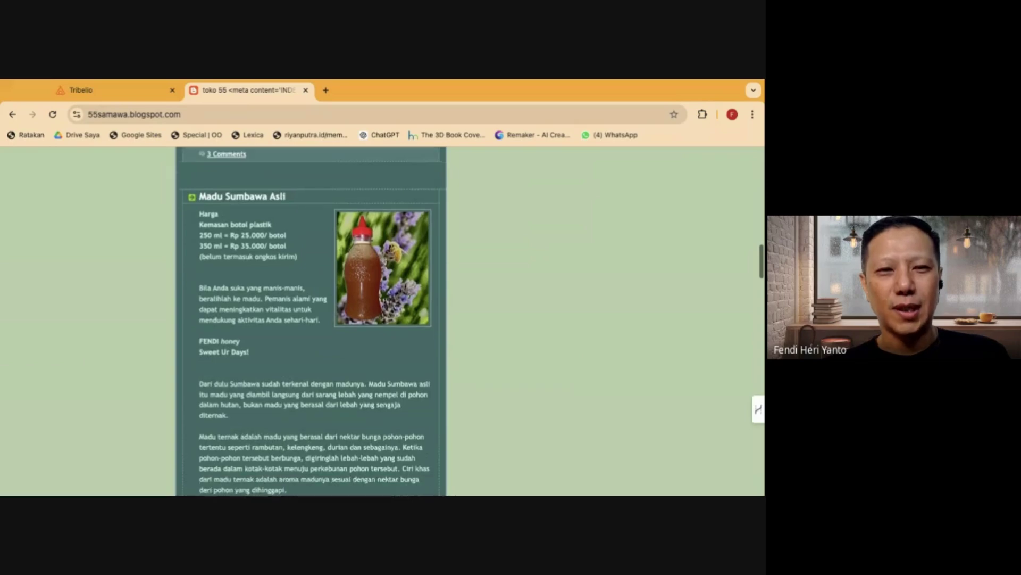
Look through the honey article and the Minyak Sumbawa product post on the 55samawa blog
{"action": "scroll", "coordinate": [312, 319], "scroll_direction": "down", "scroll_amount": 10}
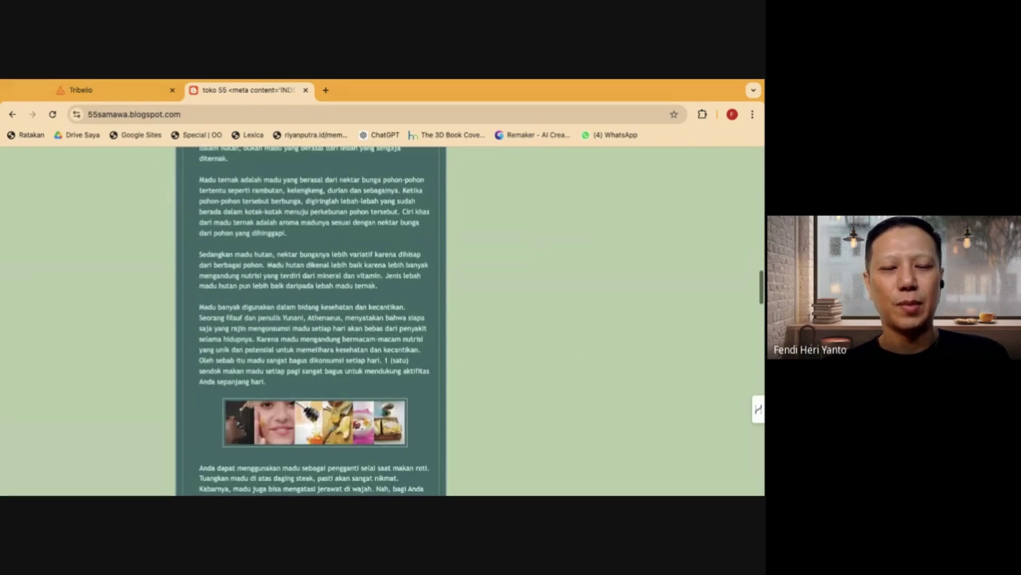
{"action": "scroll", "coordinate": [311, 319], "scroll_direction": "down", "scroll_amount": 5}
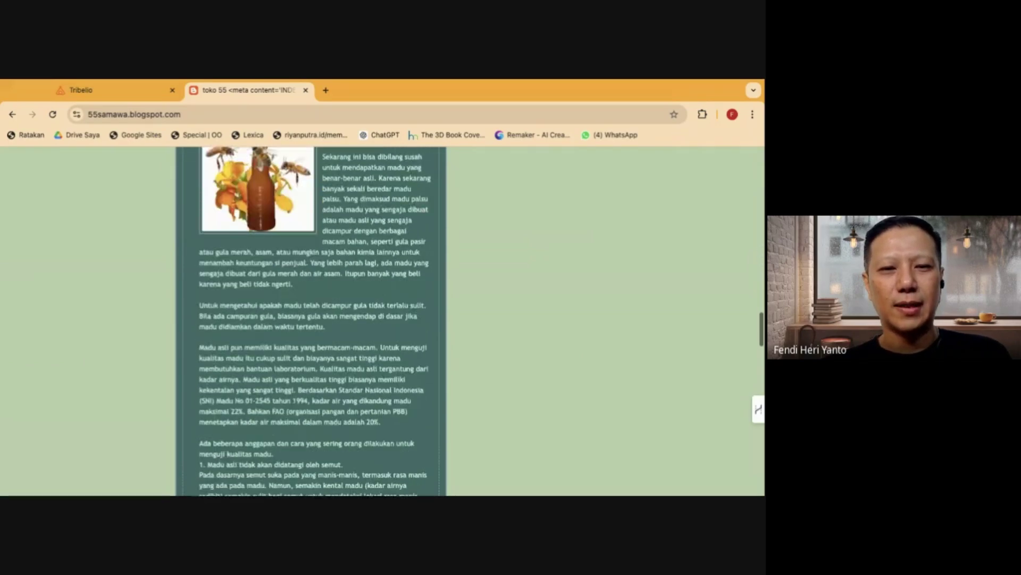
{"action": "scroll", "coordinate": [311, 319], "scroll_direction": "down", "scroll_amount": 3}
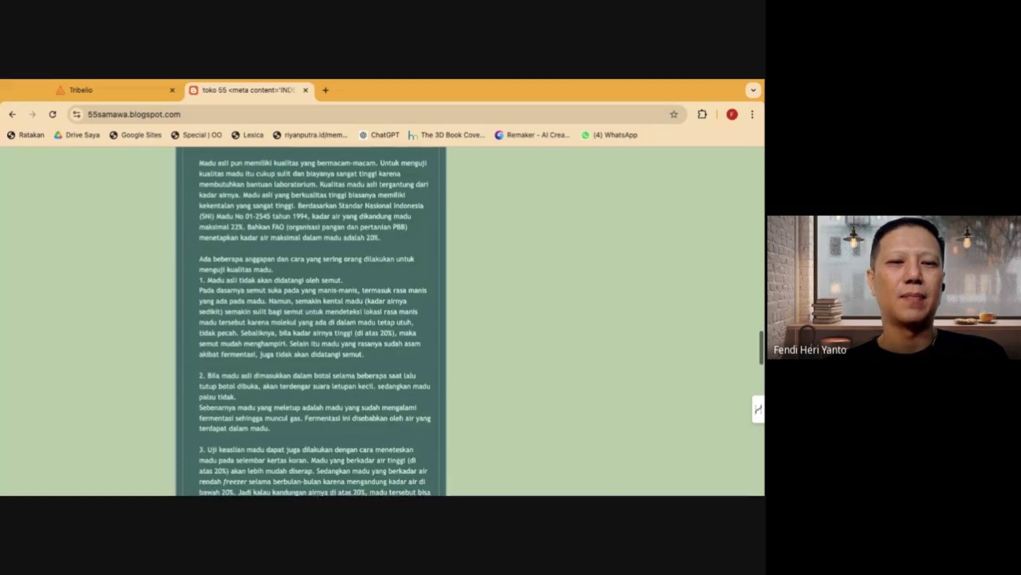
{"action": "scroll", "coordinate": [311, 319], "scroll_direction": "down", "scroll_amount": 3}
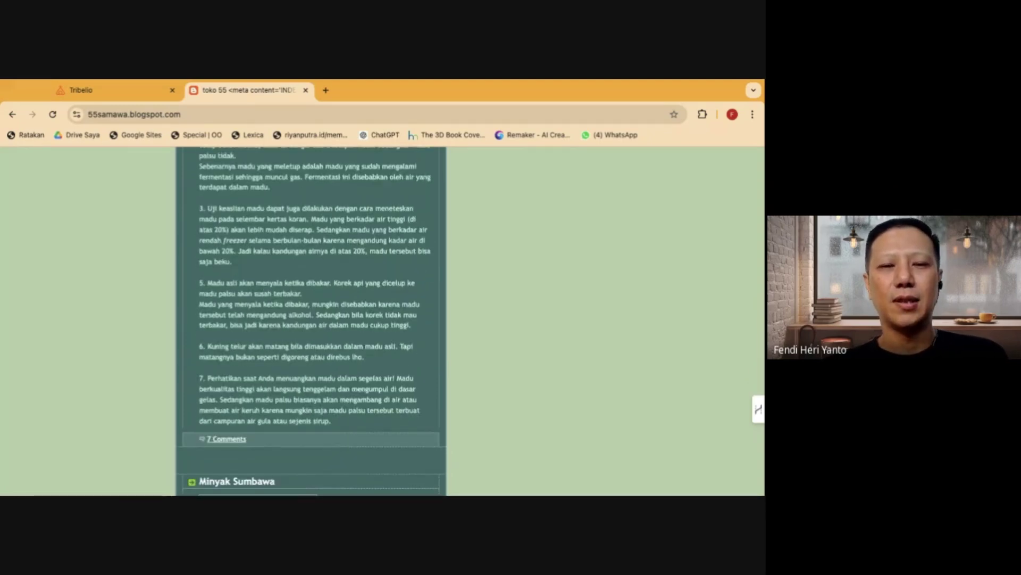
{"action": "scroll", "coordinate": [312, 319], "scroll_direction": "down", "scroll_amount": 2}
{"action": "scroll", "coordinate": [311, 319], "scroll_direction": "down", "scroll_amount": 2}
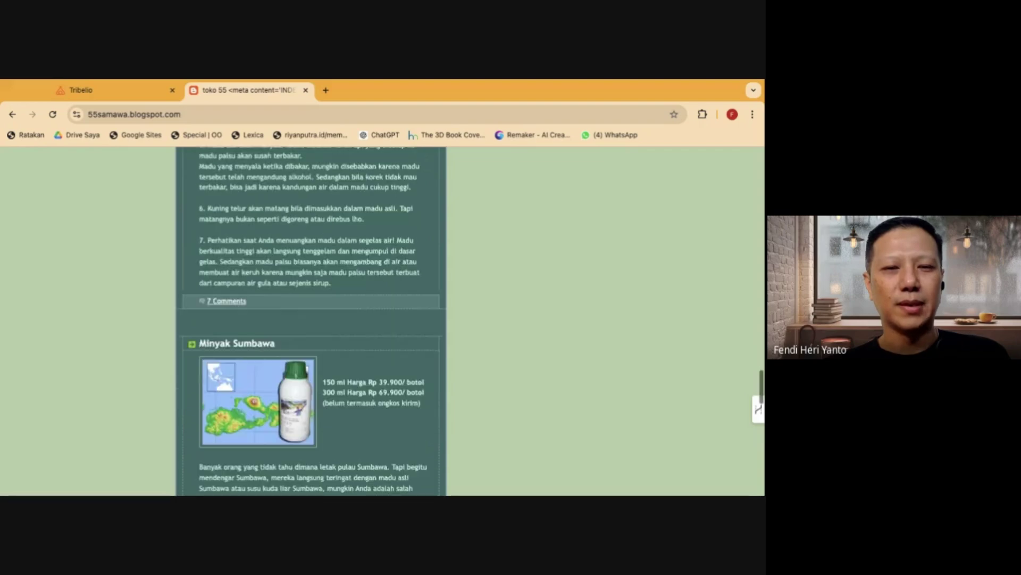
Switch to the Tribelio dashboard, look over its product, affiliate and tools options, and open the Marketing area
{"action": "left_click", "coordinate": [109, 94]}
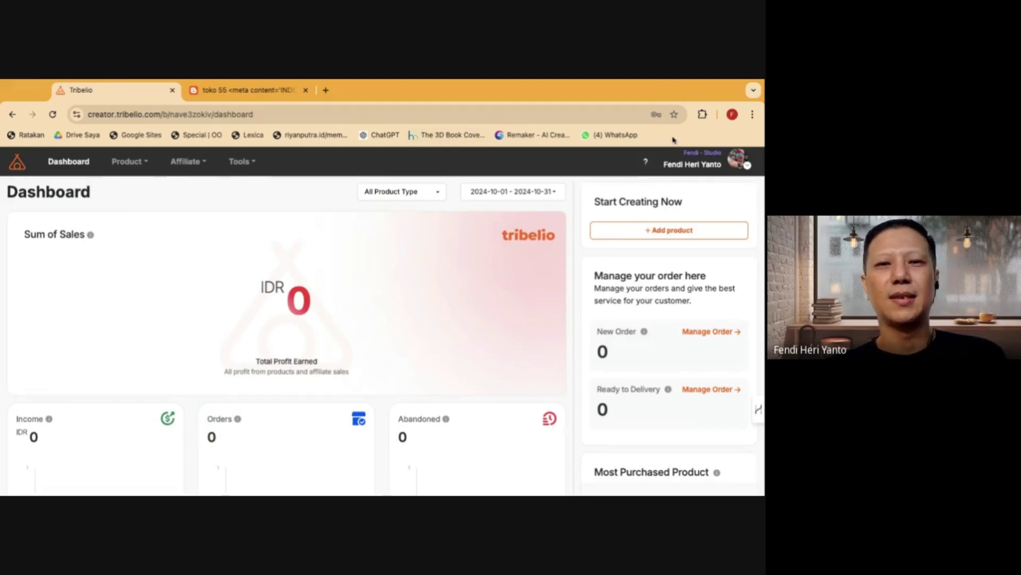
{"action": "left_click", "coordinate": [144, 169]}
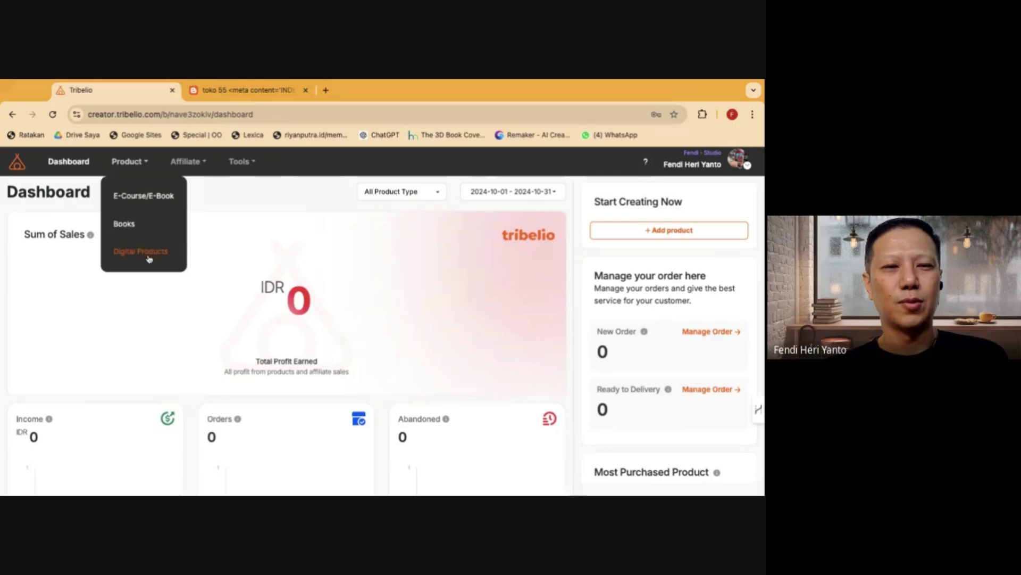
{"action": "left_click", "coordinate": [198, 162]}
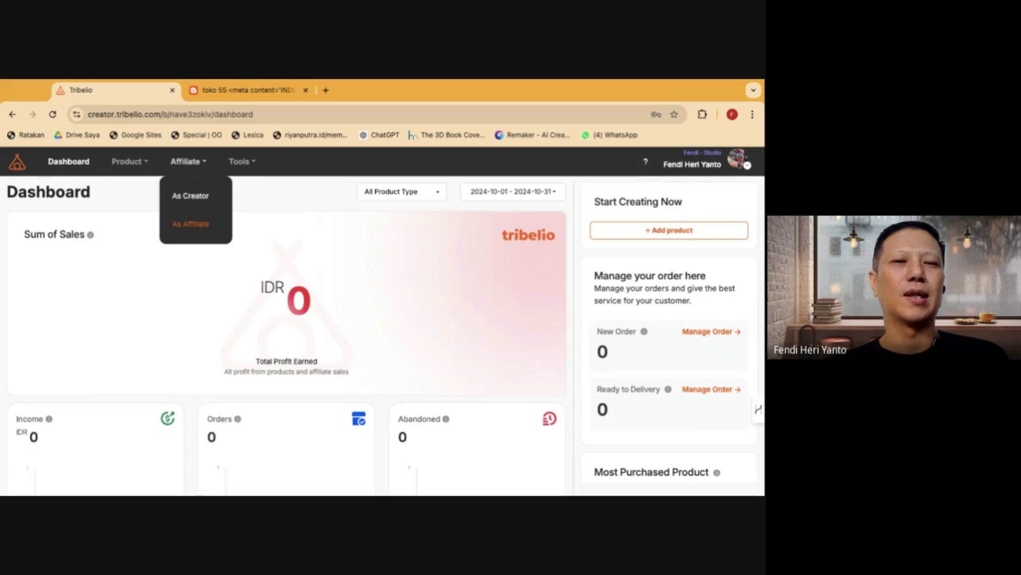
{"action": "left_click", "coordinate": [249, 162]}
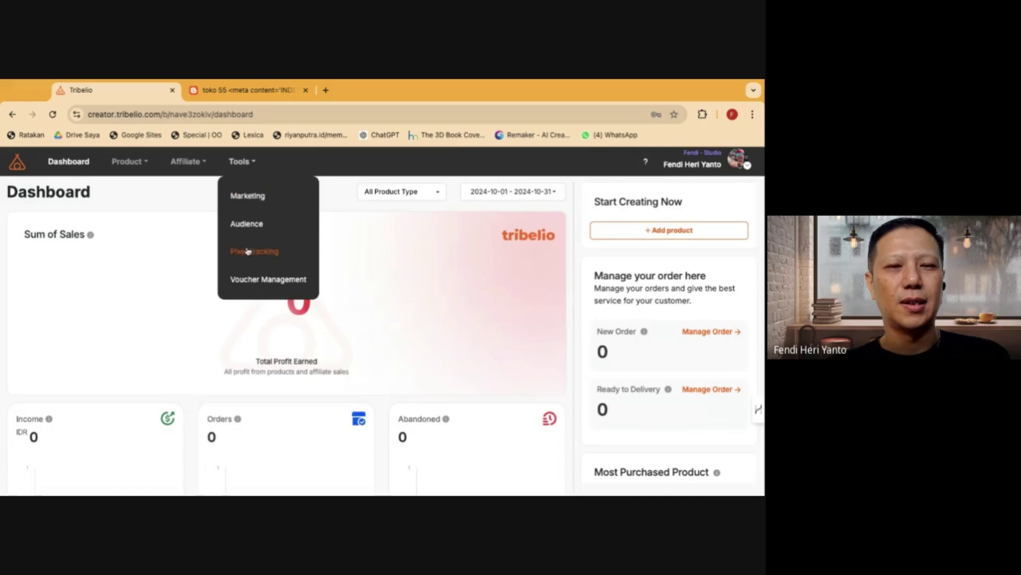
{"action": "left_click", "coordinate": [249, 198]}
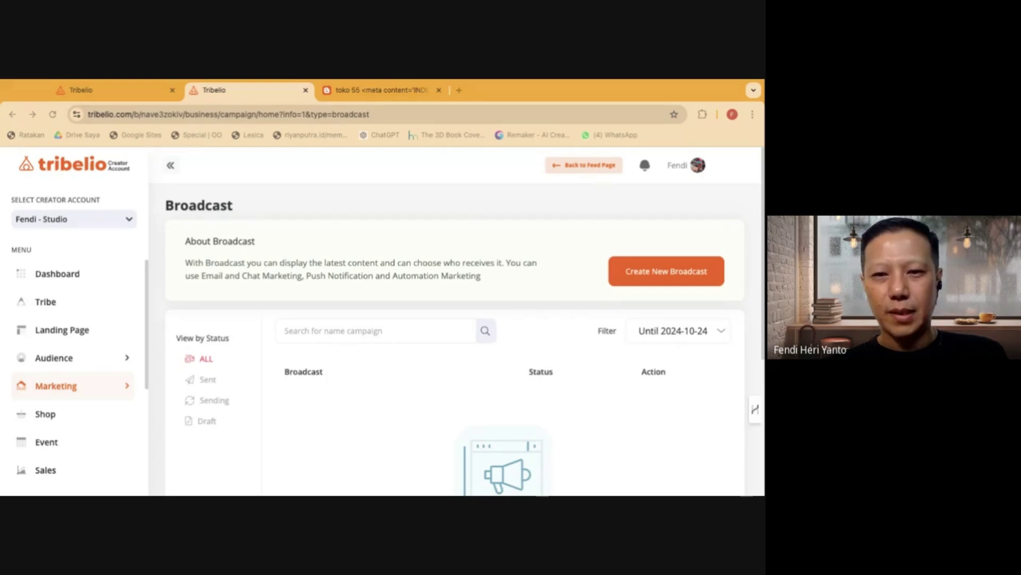
Return to the creator dashboard and load it again from the base address creator.tribelio.com
{"action": "left_click", "coordinate": [415, 298]}
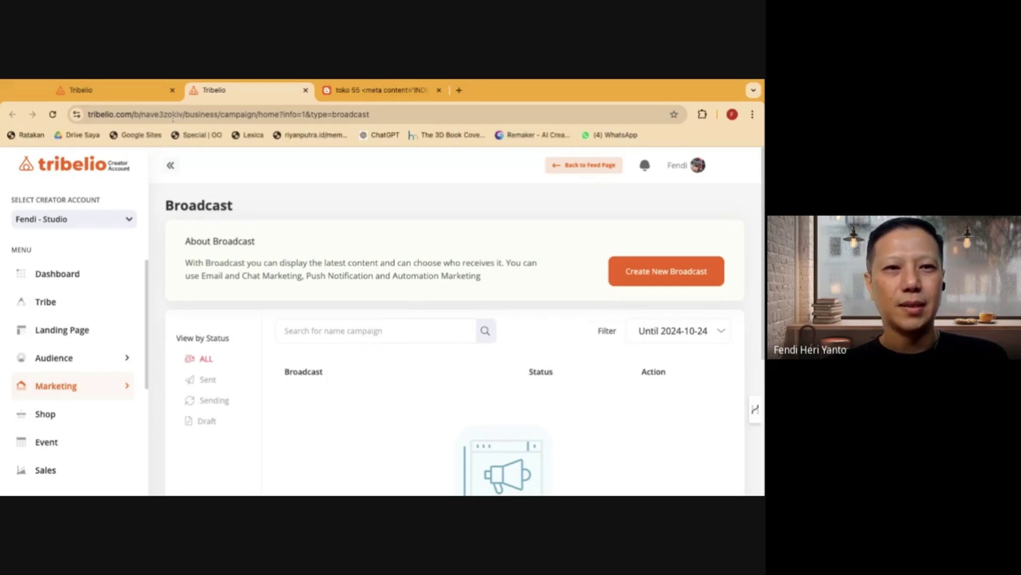
{"action": "left_click", "coordinate": [158, 116]}
{"action": "left_click", "coordinate": [95, 96]}
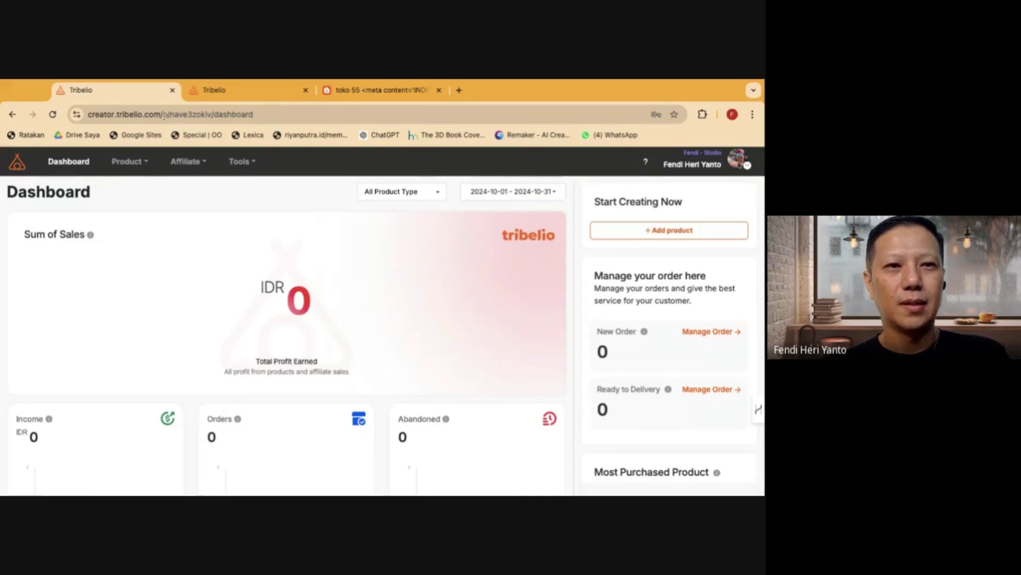
{"action": "left_click_drag", "start_coordinate": [165, 116], "coordinate": [293, 114]}
{"action": "key", "text": "BackSpace"}
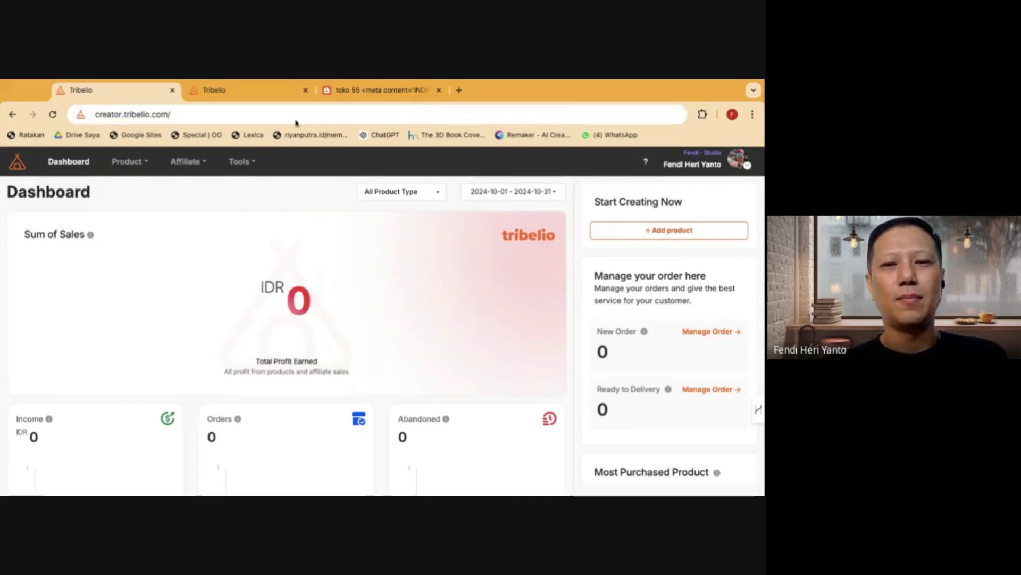
{"action": "key", "text": "Return"}
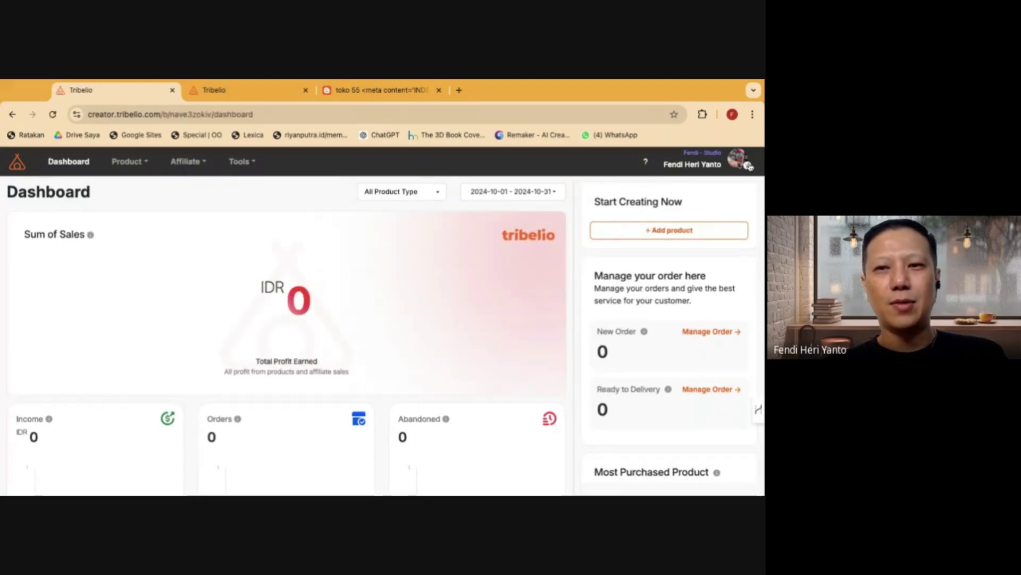
Examine the account, product and affiliate options offered on the creator dashboard
{"action": "left_click", "coordinate": [749, 166]}
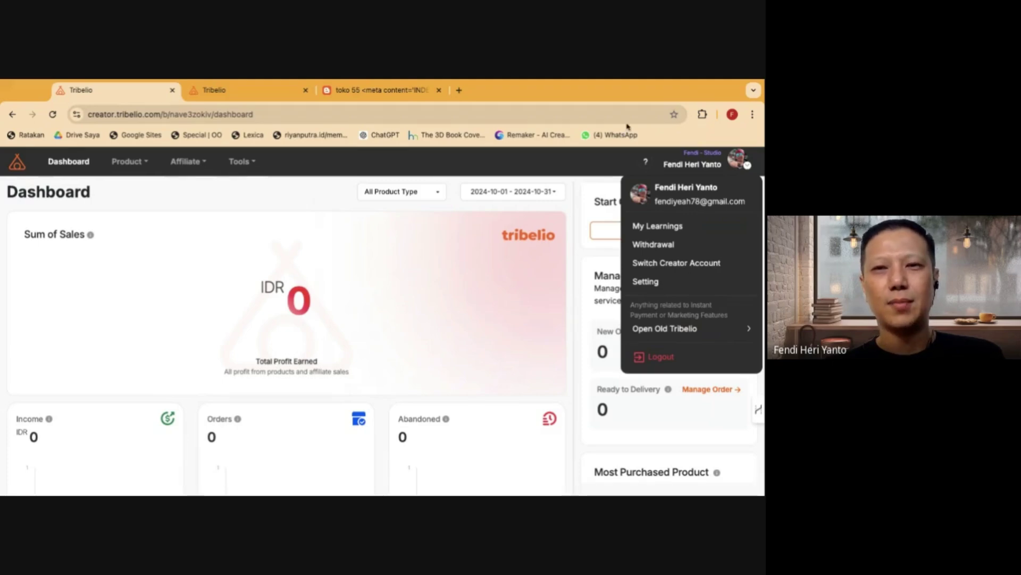
{"action": "left_click", "coordinate": [747, 167]}
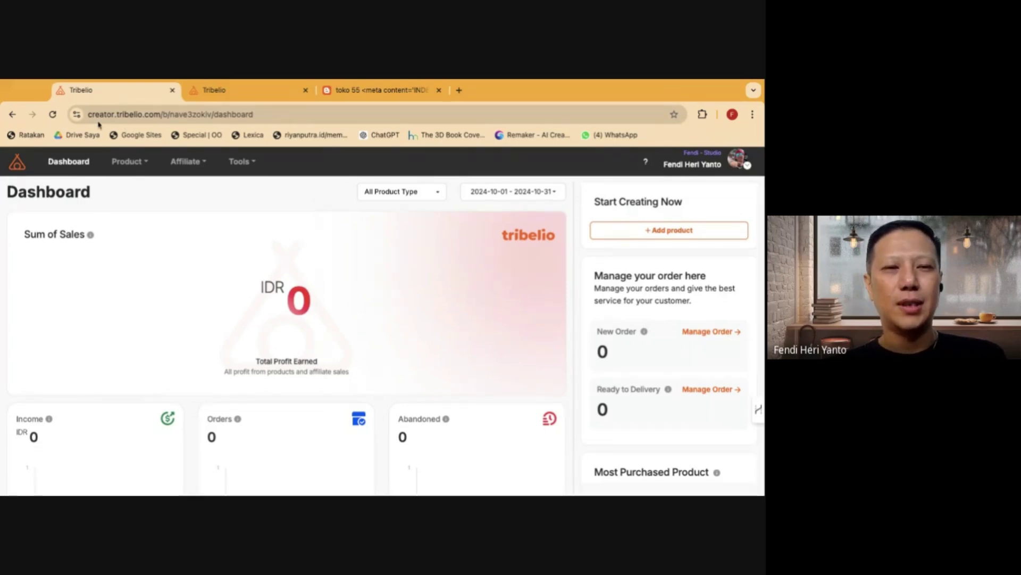
{"action": "left_click", "coordinate": [136, 165]}
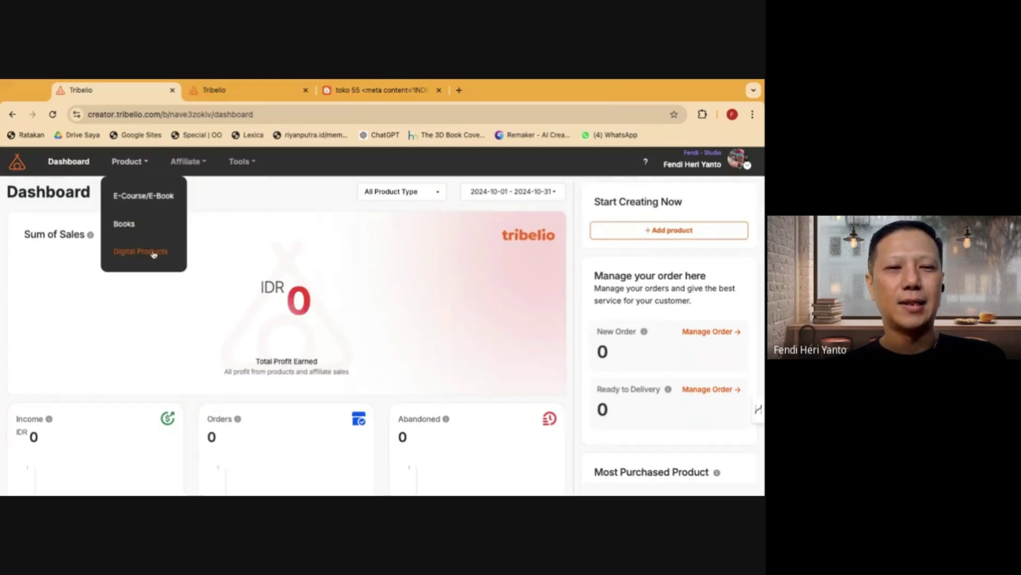
{"action": "left_click", "coordinate": [196, 164]}
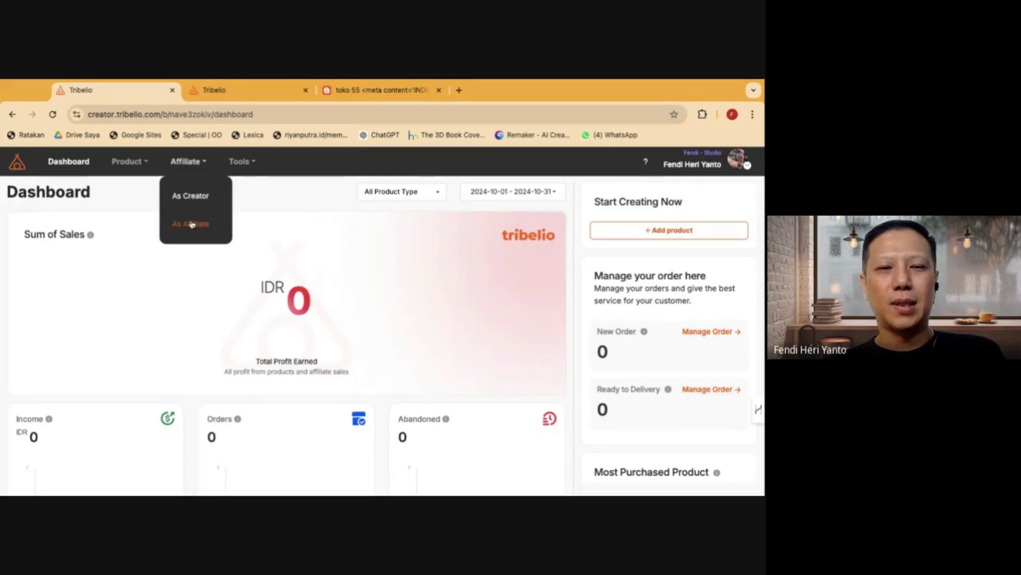
{"action": "left_click", "coordinate": [285, 209]}
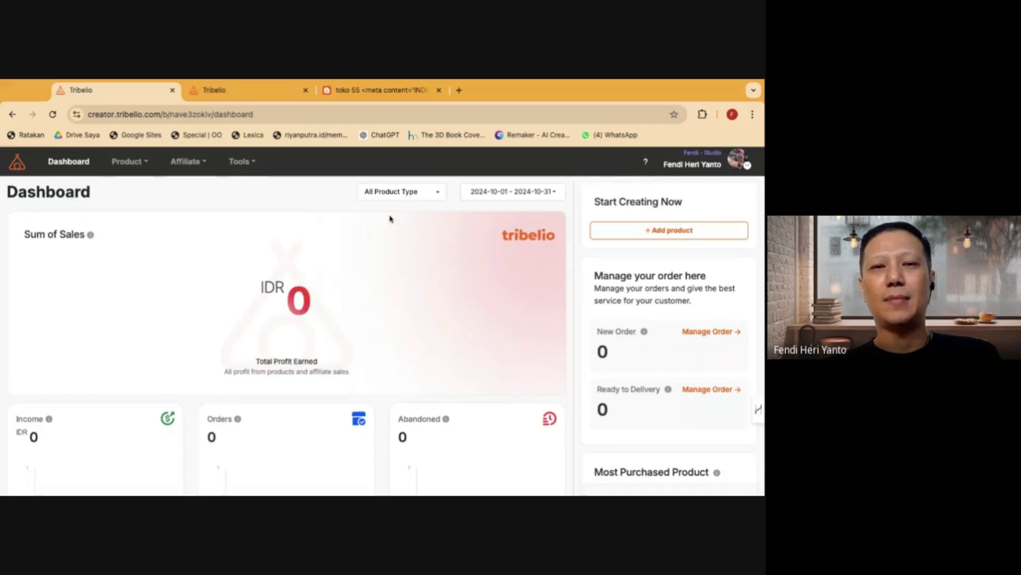
{"action": "left_click", "coordinate": [187, 161]}
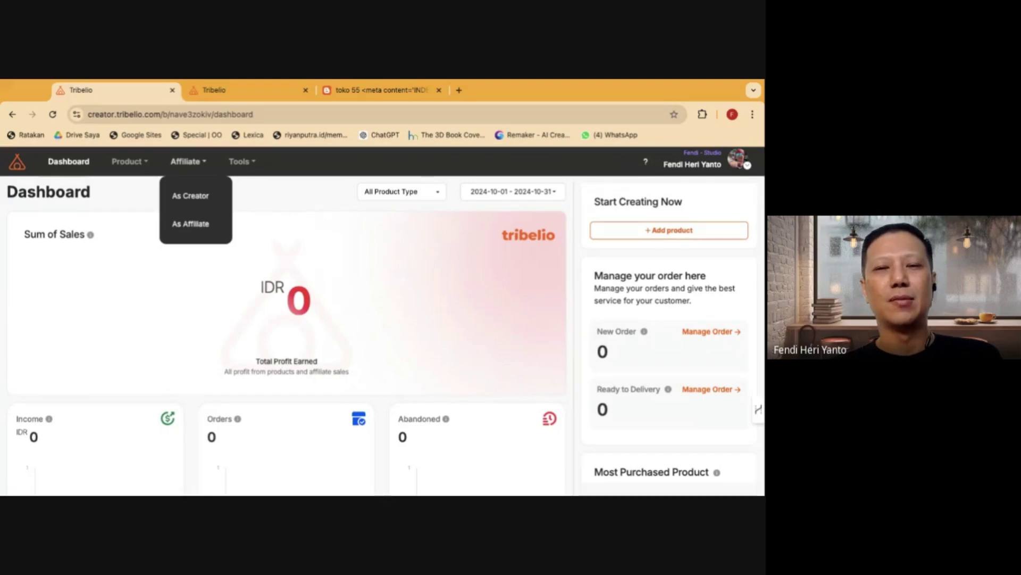
{"action": "left_click", "coordinate": [321, 210]}
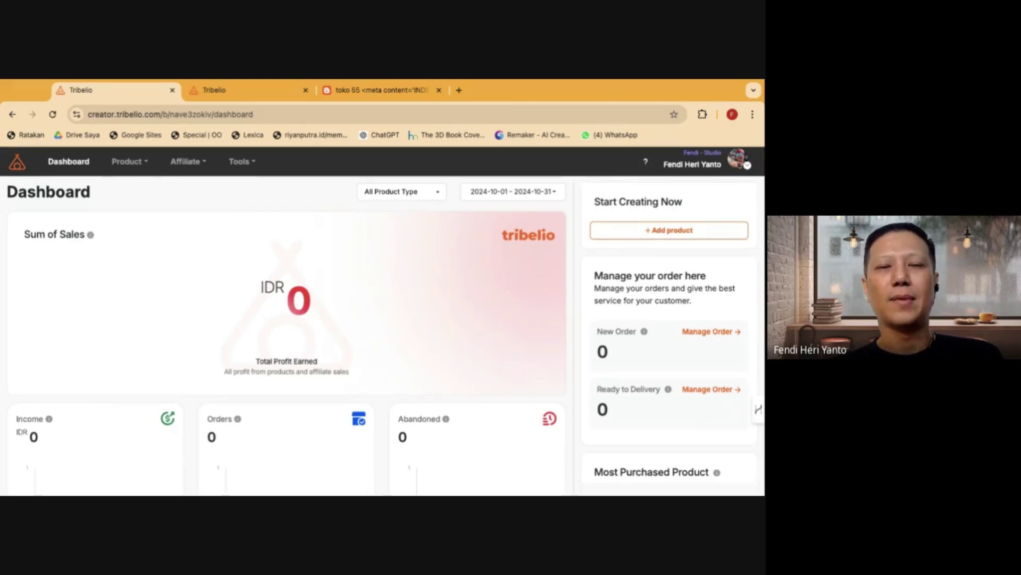
{"action": "left_click", "coordinate": [205, 163]}
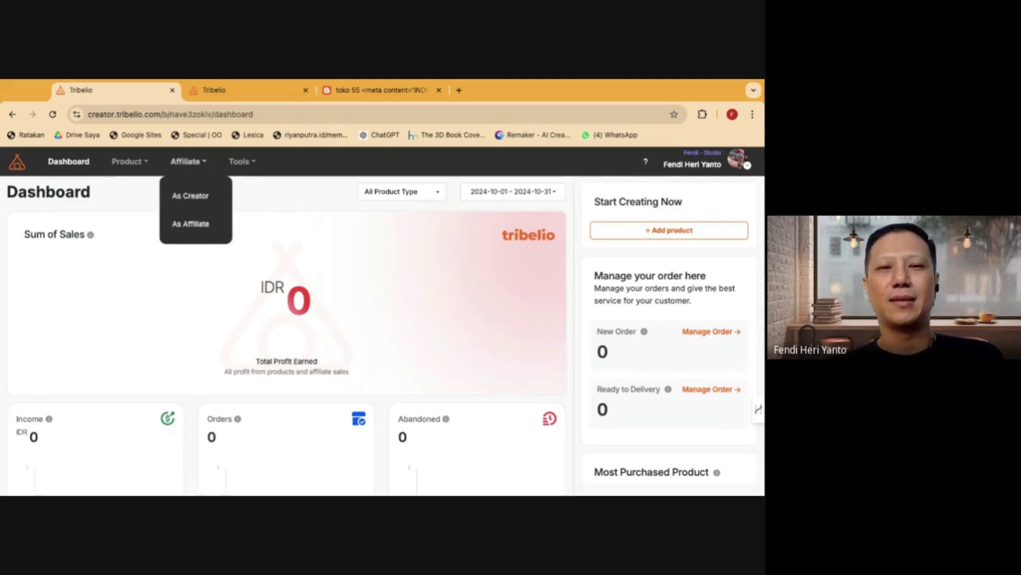
{"action": "left_click", "coordinate": [289, 196]}
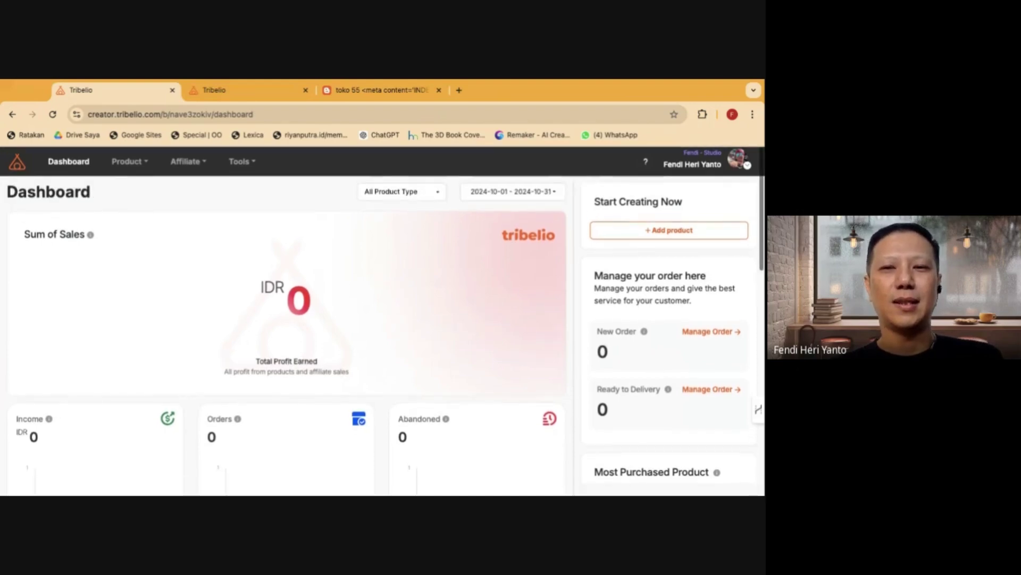
Open Voucher Management, try to create a voucher, and return to the dashboard
{"action": "left_click", "coordinate": [250, 166]}
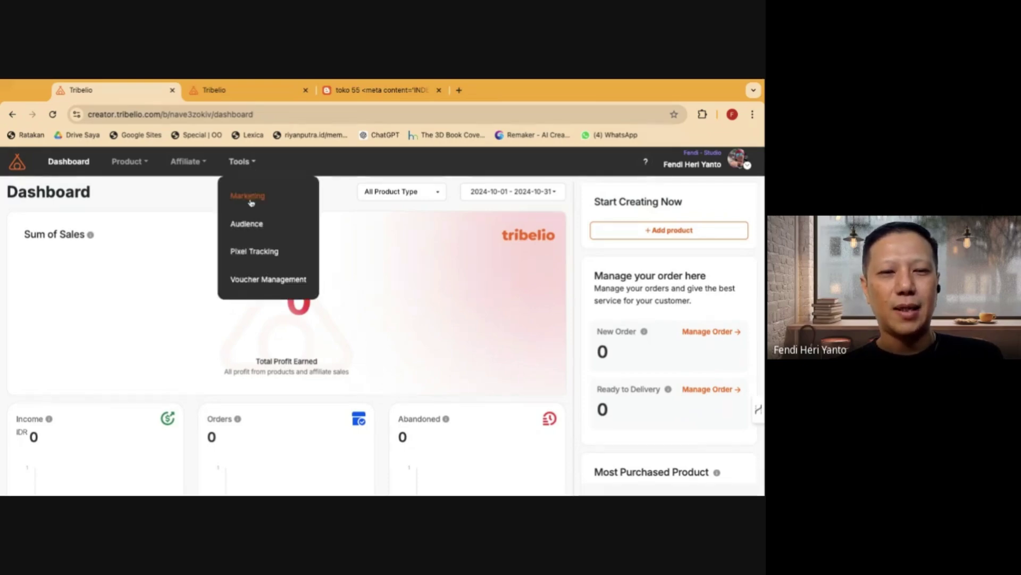
{"action": "left_click", "coordinate": [259, 283]}
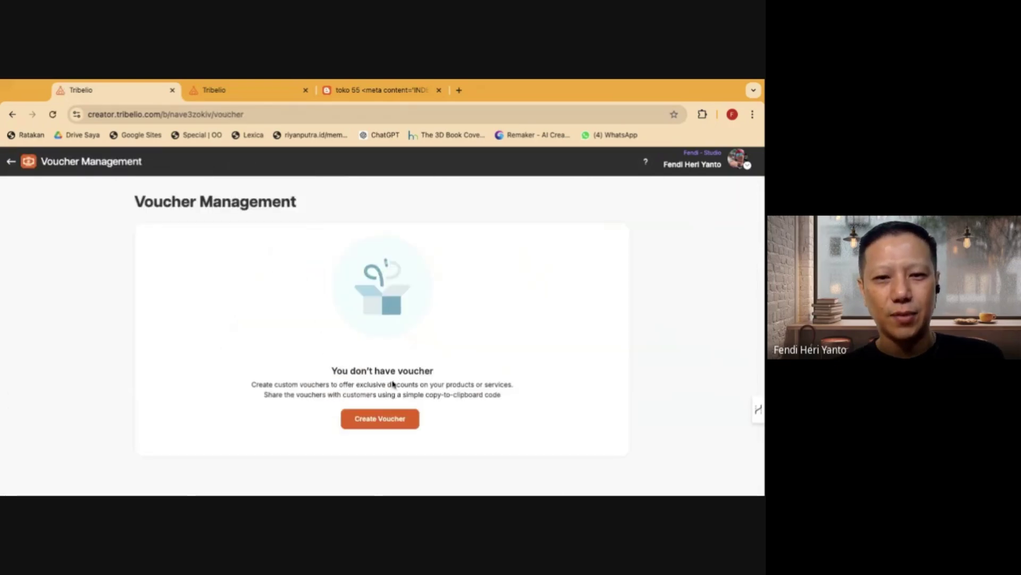
{"action": "left_click", "coordinate": [381, 418]}
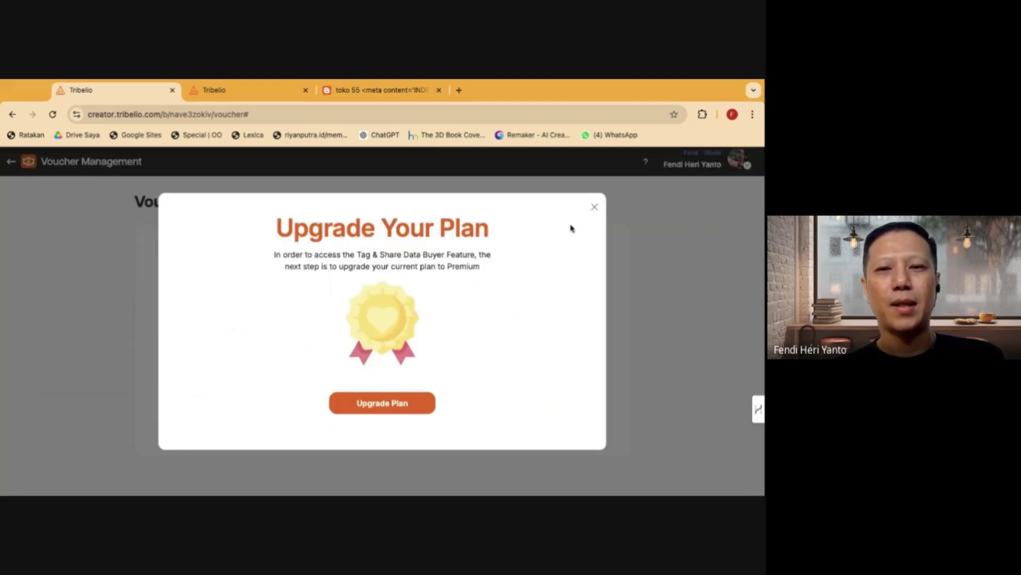
{"action": "left_click", "coordinate": [594, 207]}
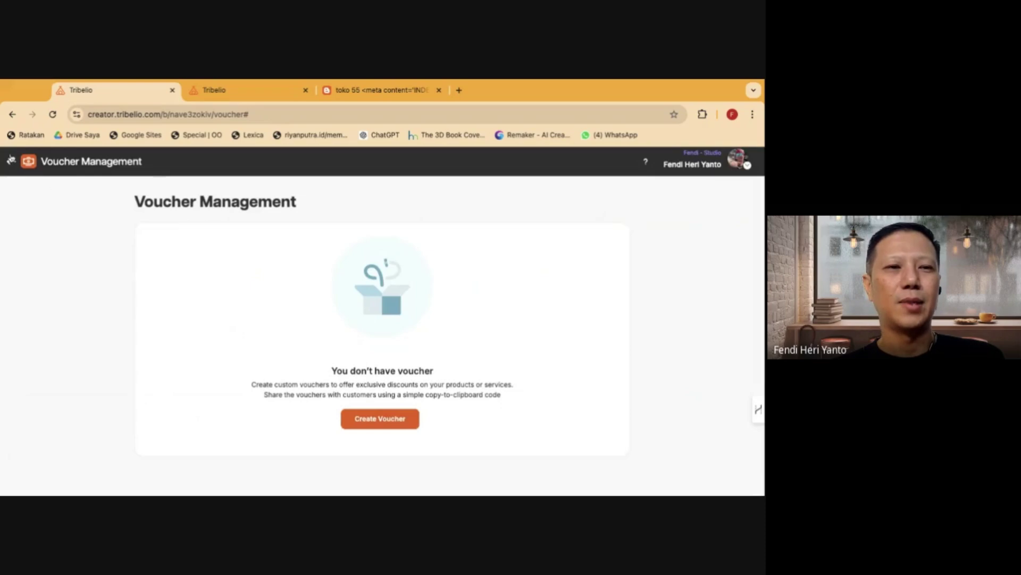
{"action": "left_click", "coordinate": [11, 161]}
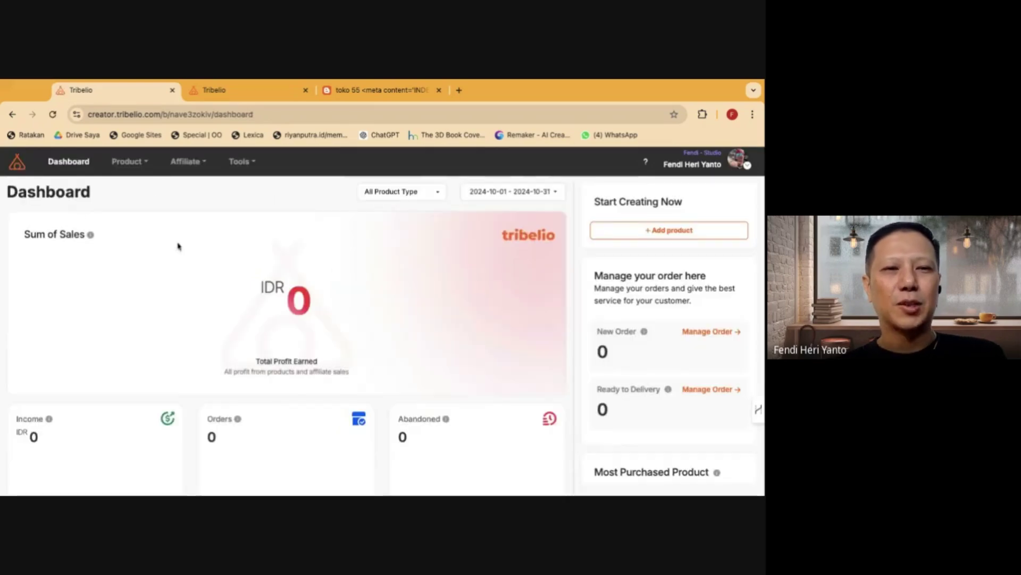
Open the Marketing area and go from there to the Landing Page Builder to view it
{"action": "left_click", "coordinate": [246, 163]}
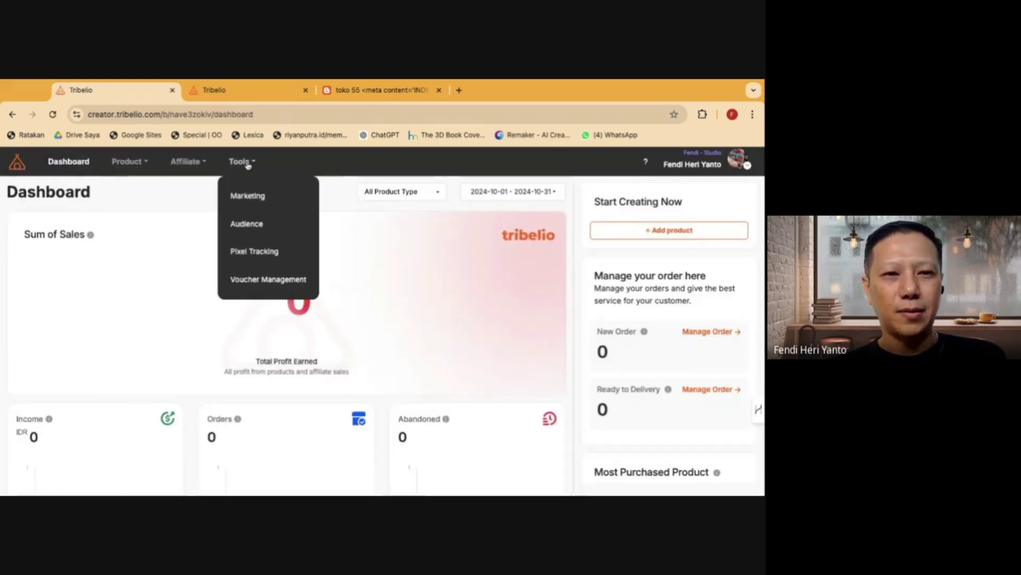
{"action": "left_click", "coordinate": [248, 195]}
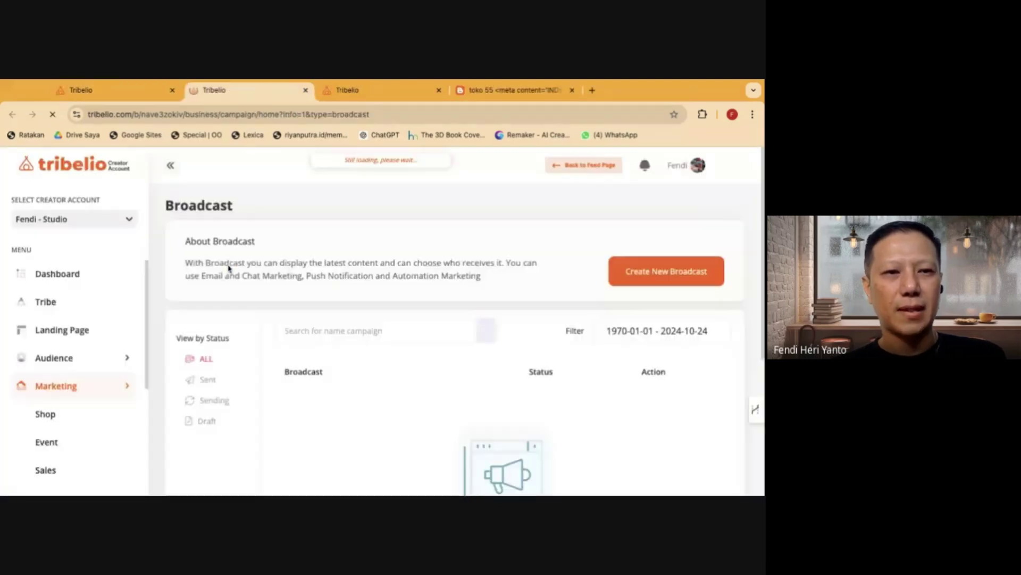
{"action": "left_click", "coordinate": [73, 329]}
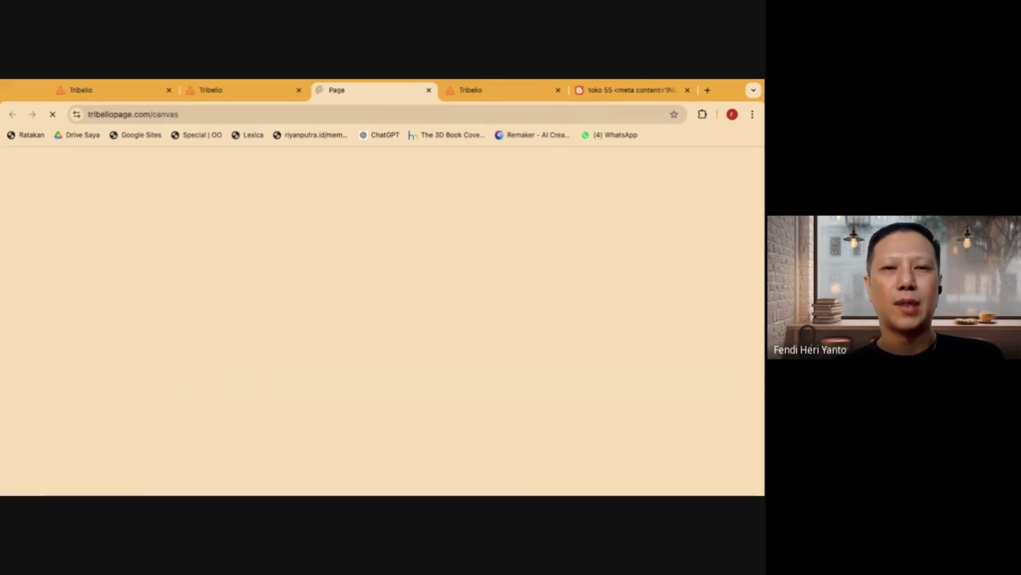
{"action": "scroll", "coordinate": [297, 245], "scroll_direction": "down", "scroll_amount": 1}
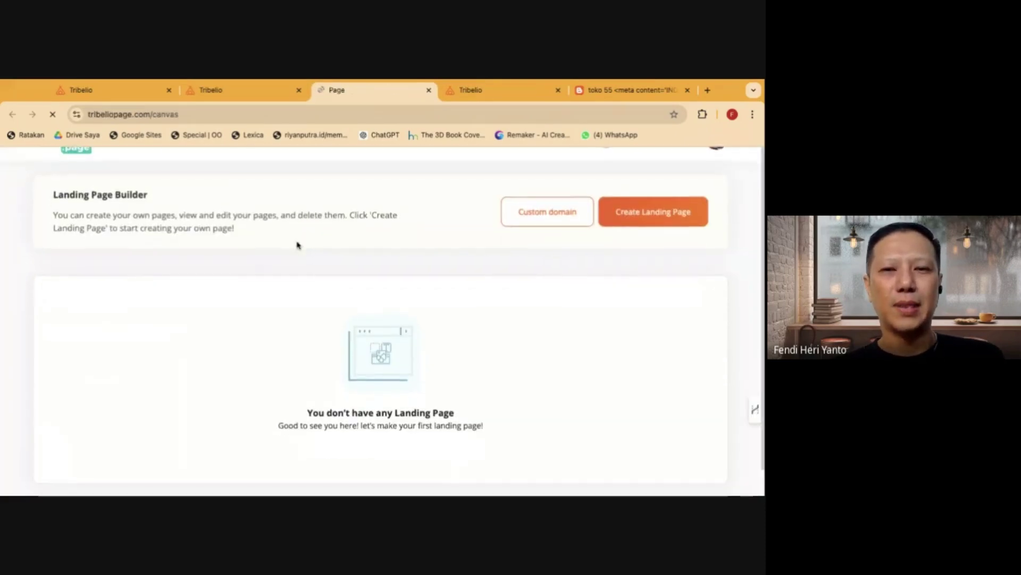
{"action": "scroll", "coordinate": [297, 245], "scroll_direction": "up", "scroll_amount": 1}
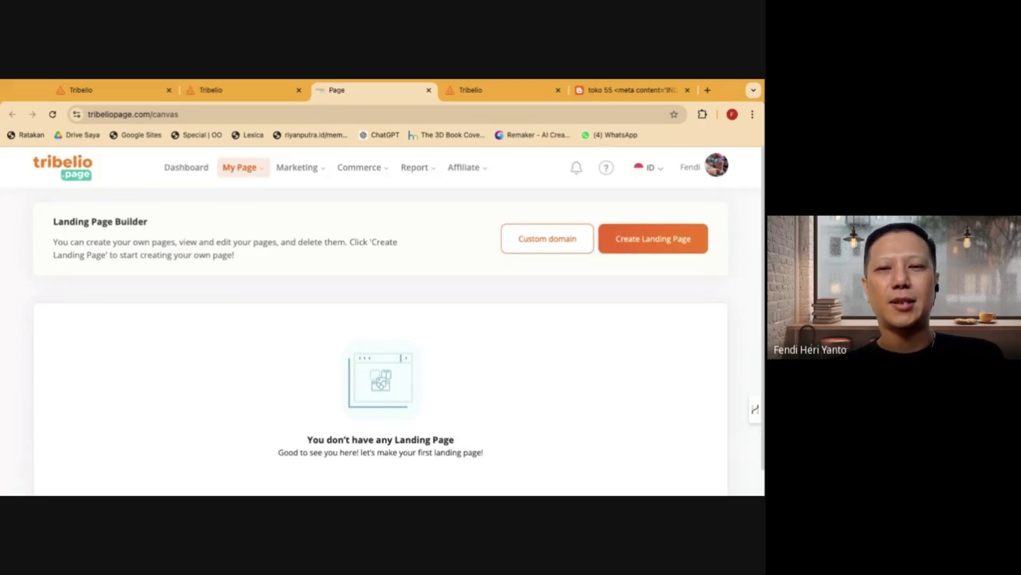
Return to the creator dashboard, open the Marketing area again and go from there to the Landing Page Builder
{"action": "left_click", "coordinate": [232, 96]}
{"action": "left_click", "coordinate": [126, 91]}
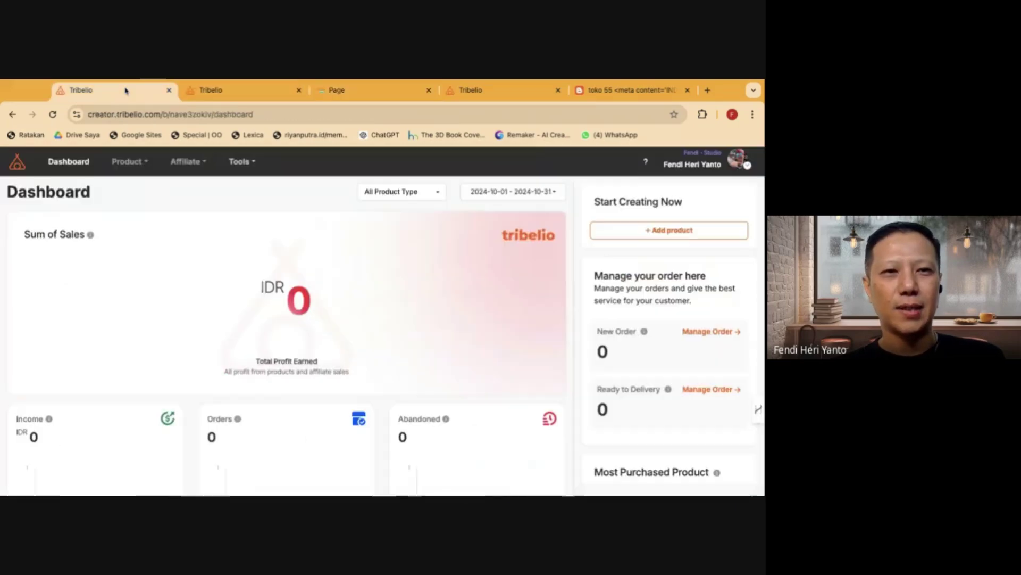
{"action": "left_click", "coordinate": [245, 164]}
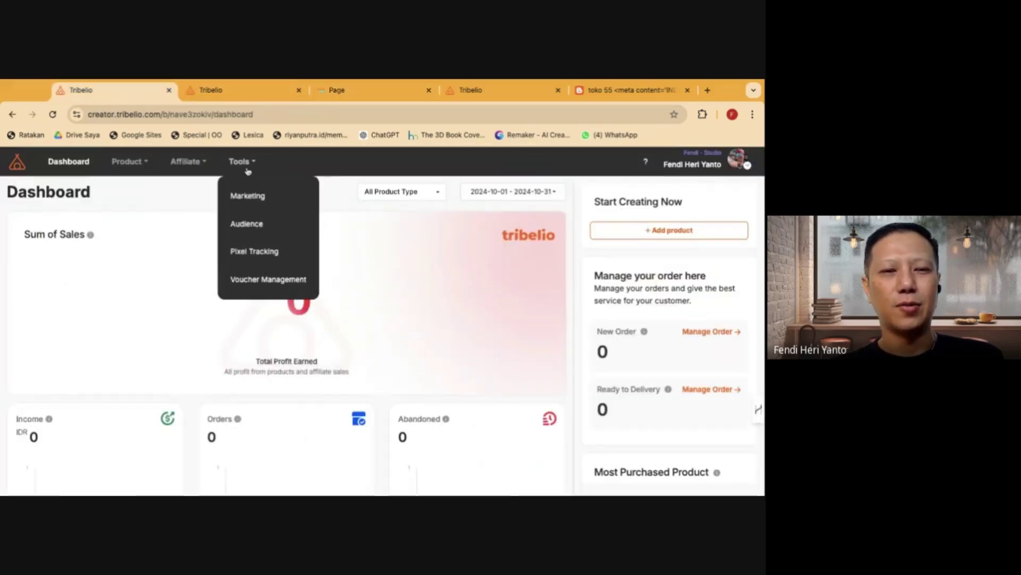
{"action": "left_click", "coordinate": [251, 203]}
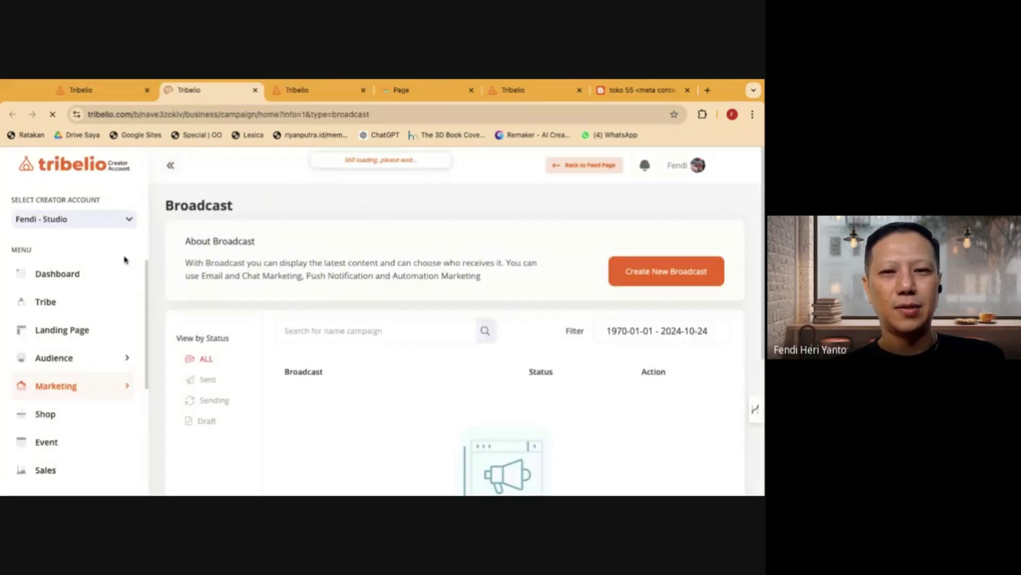
{"action": "left_click", "coordinate": [86, 331]}
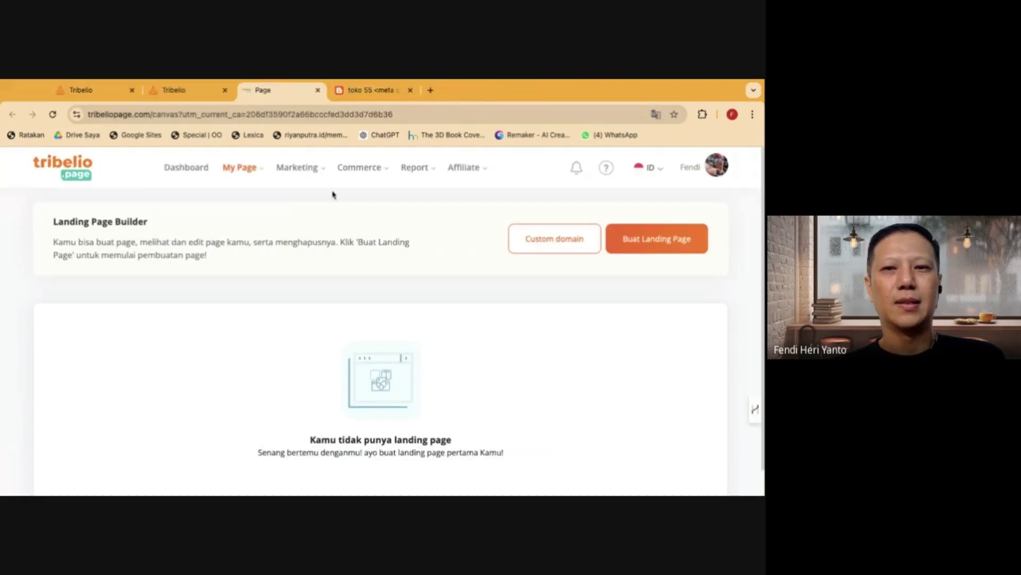
Start creating a new landing page and name it "Panduan Landing Page"
{"action": "left_click", "coordinate": [658, 248]}
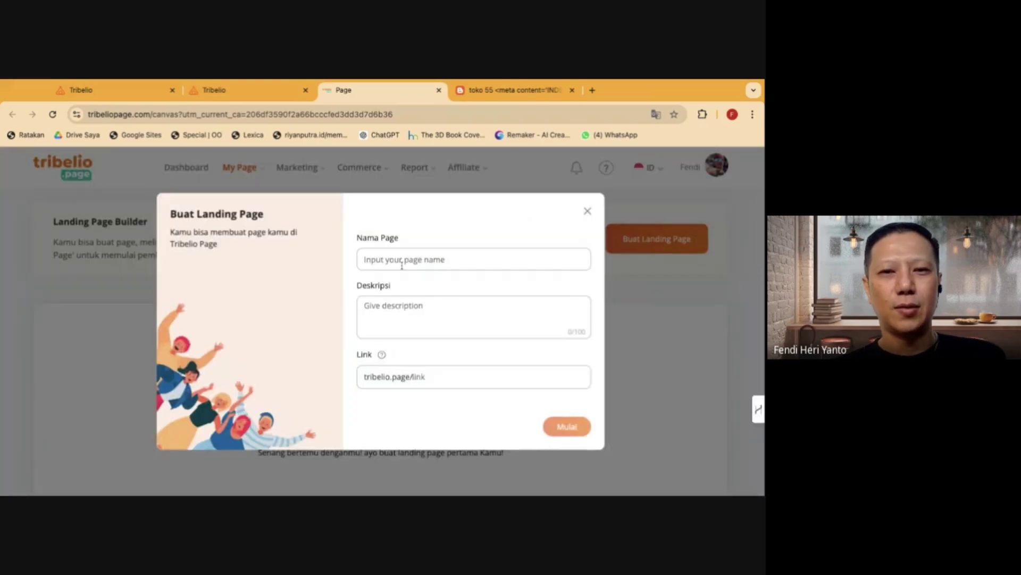
{"action": "left_click", "coordinate": [416, 260]}
{"action": "type", "text": "Panduan"}
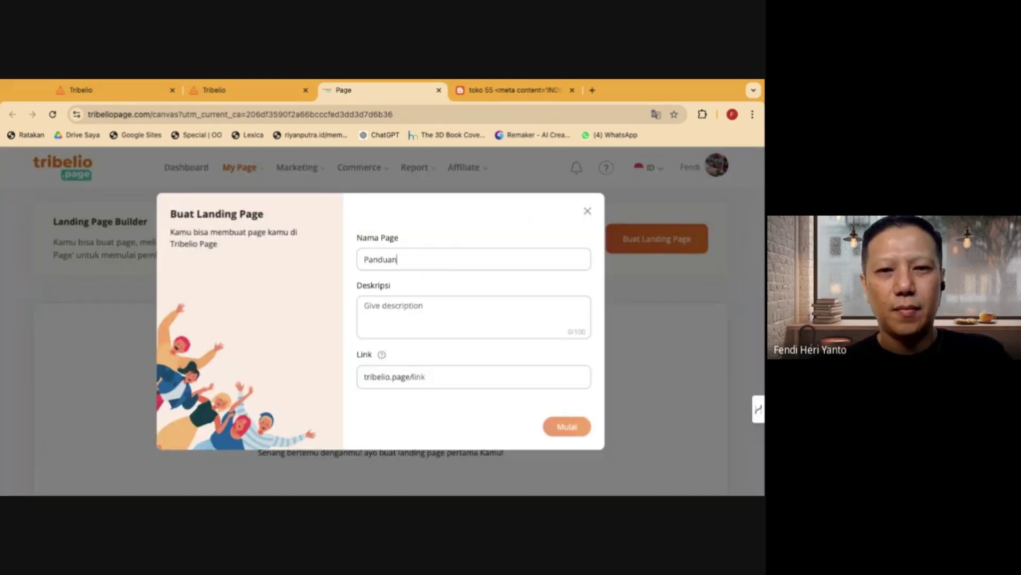
{"action": "type", "text": " Landi"}
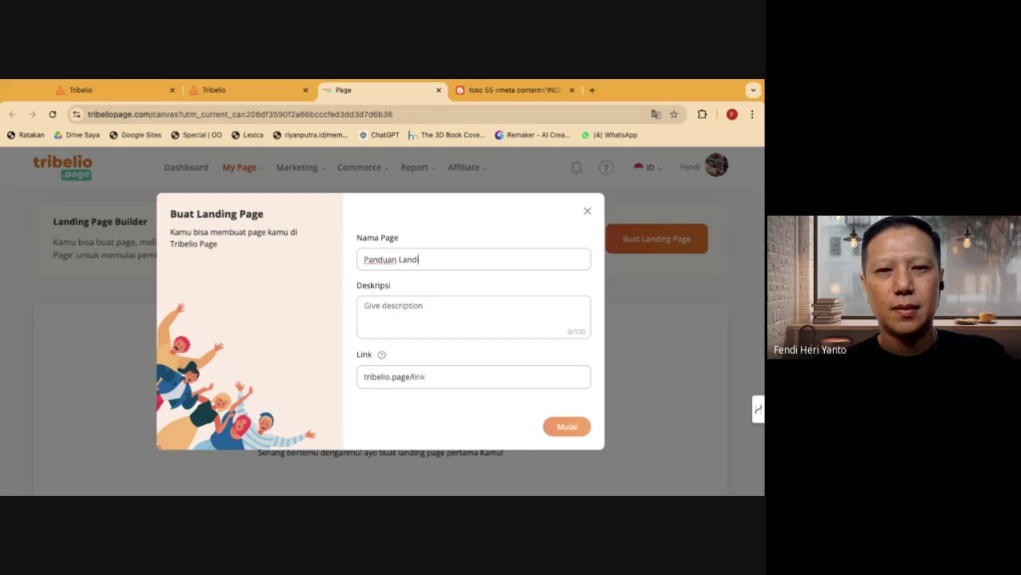
{"action": "type", "text": "g"}
{"action": "key", "text": "BackSpace"}
{"action": "type", "text": "ng Page"}
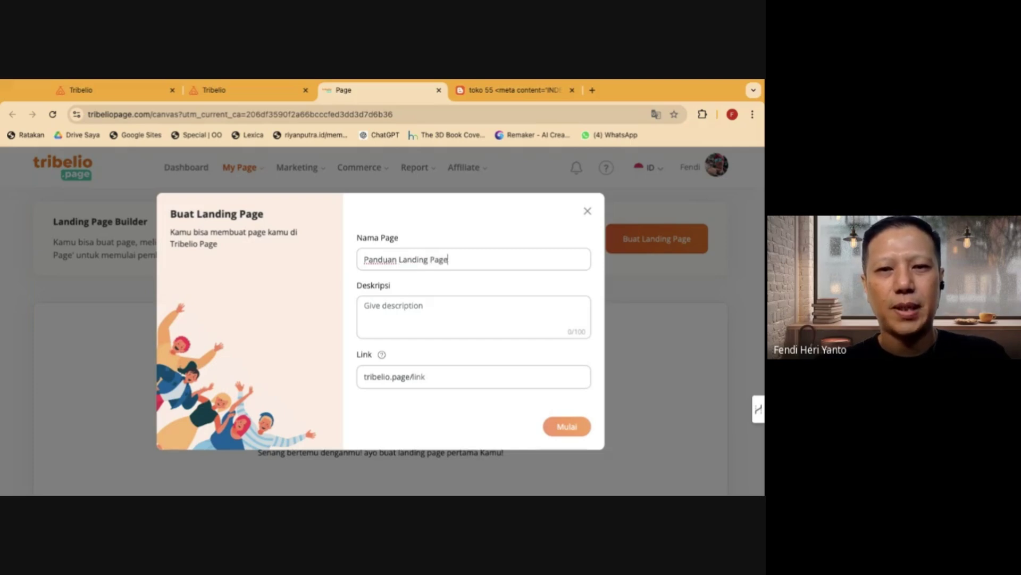
Enter "Step by Step Membuat Landing Page yang Menjual" as the landing page's description
{"action": "left_click", "coordinate": [413, 317]}
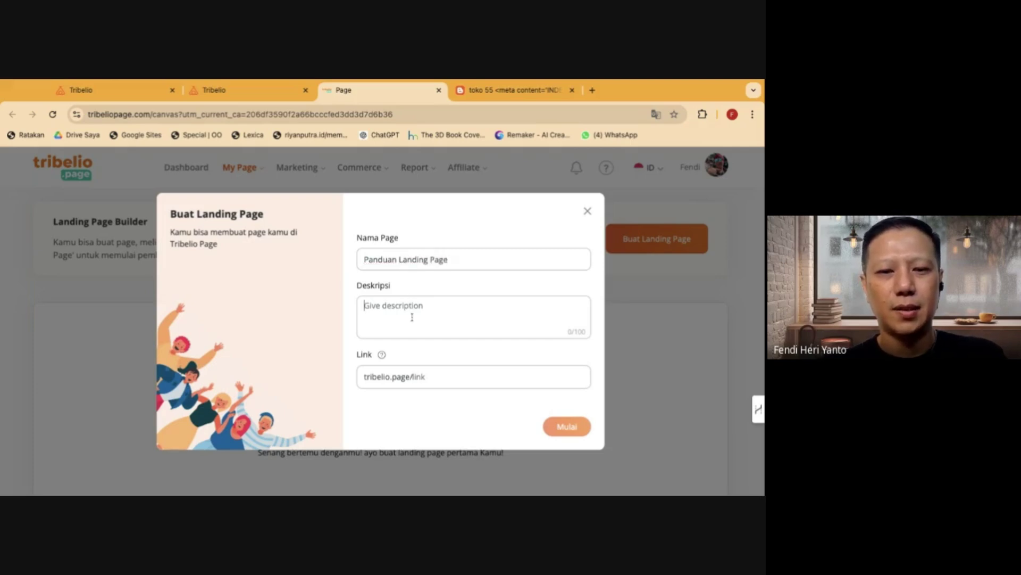
{"action": "type", "text": "Step by "}
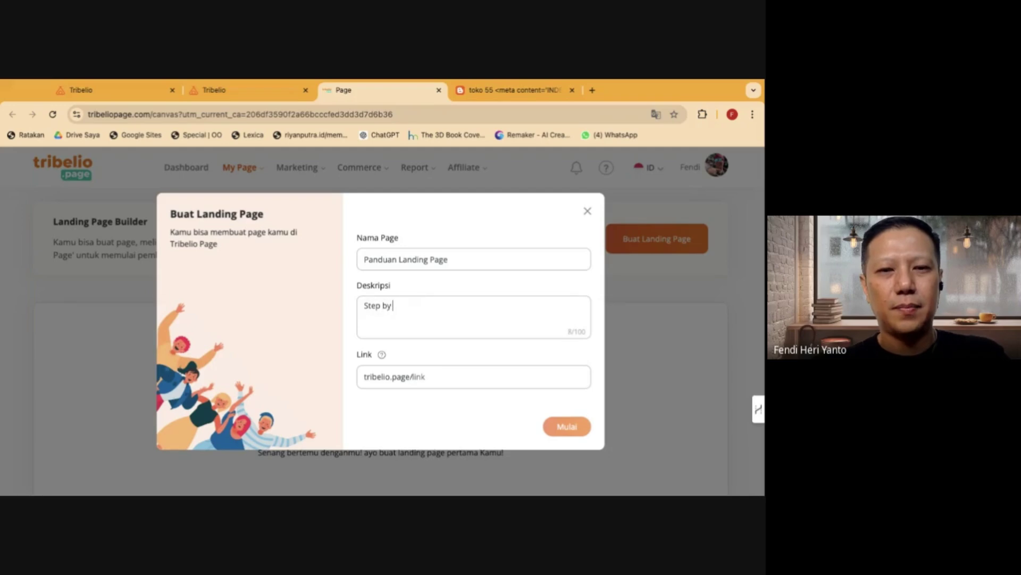
{"action": "type", "text": "Step "}
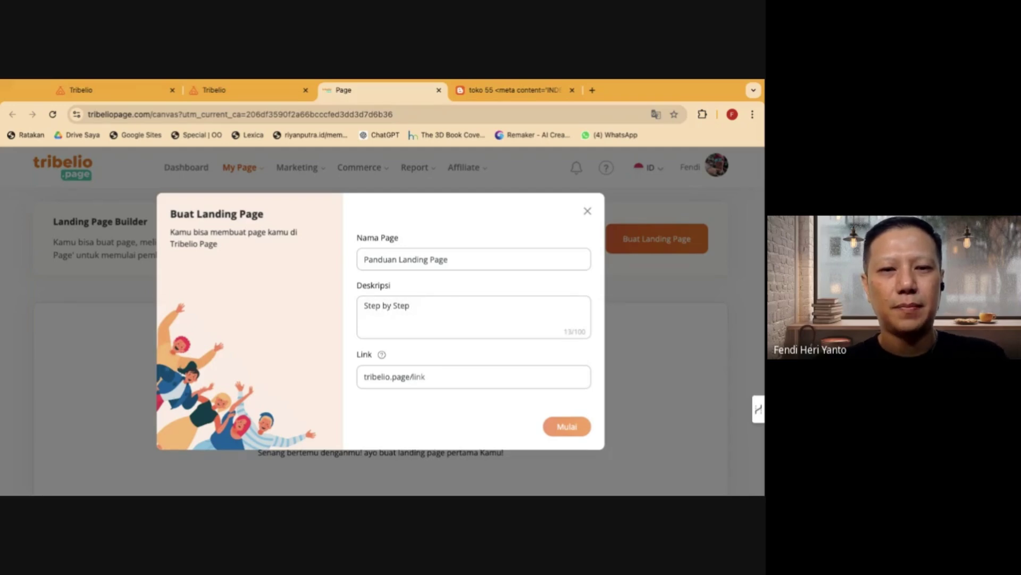
{"action": "type", "text": "Membuat Landing Page yang Menjual"}
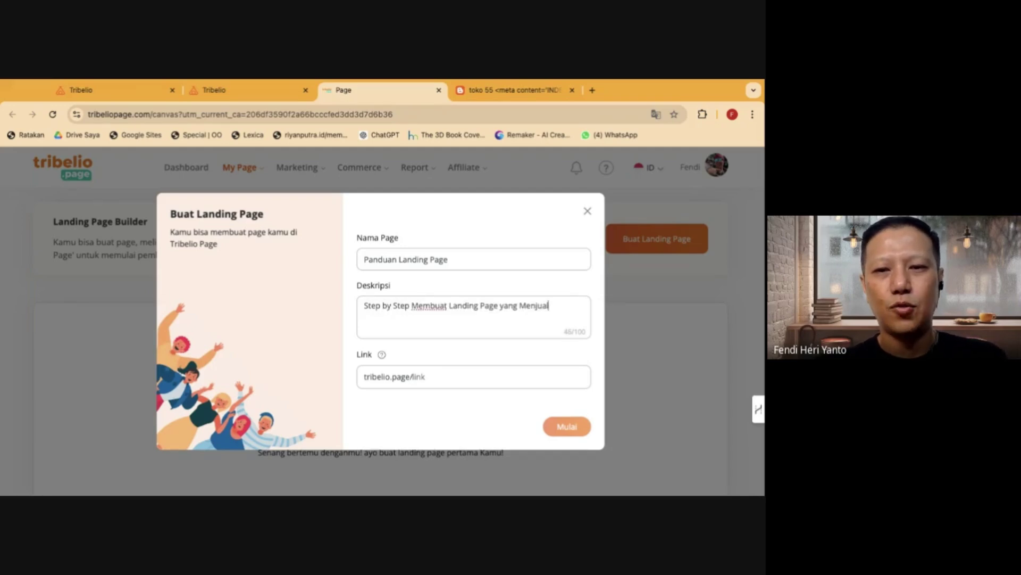
Set the landing page's link to tribelio.page/plp and create the page
{"action": "left_click", "coordinate": [472, 376]}
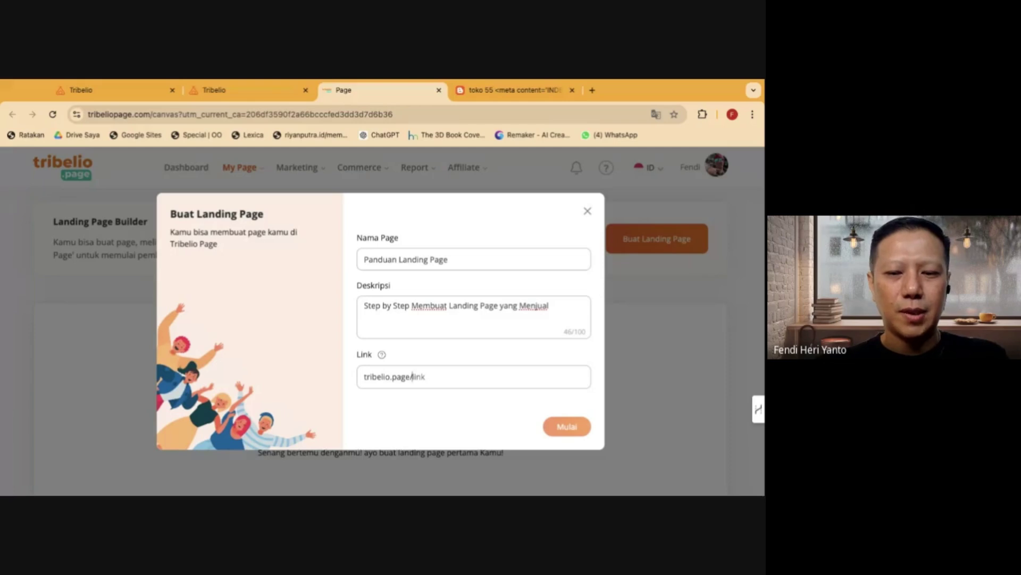
{"action": "type", "text": "plp"}
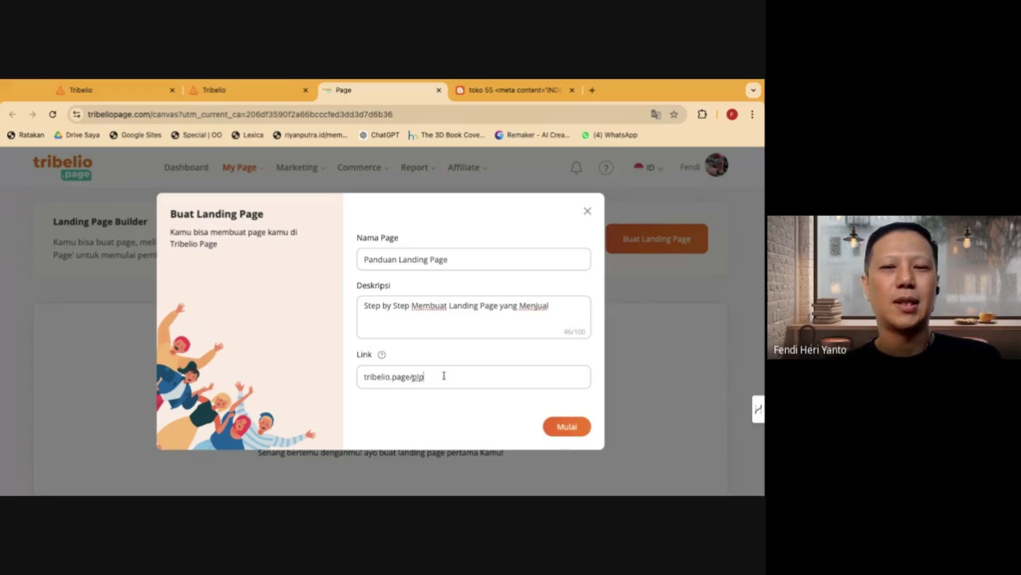
{"action": "left_click", "coordinate": [567, 427]}
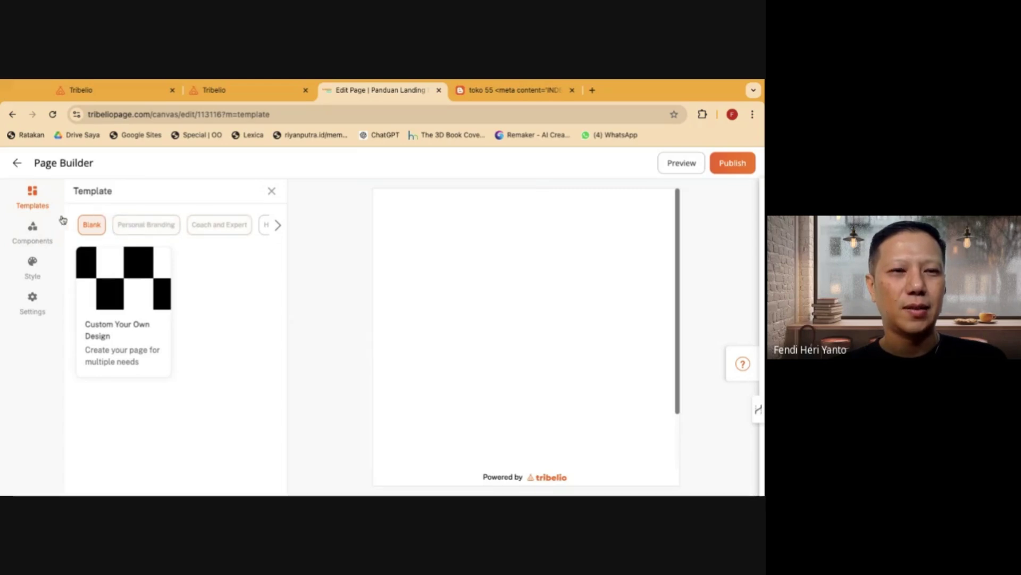
Examine the page builder's components, style options and page settings, including the watermark, Facebook Pixel and Tiktok Pixel fields
{"action": "left_click", "coordinate": [40, 234]}
{"action": "left_click", "coordinate": [40, 234]}
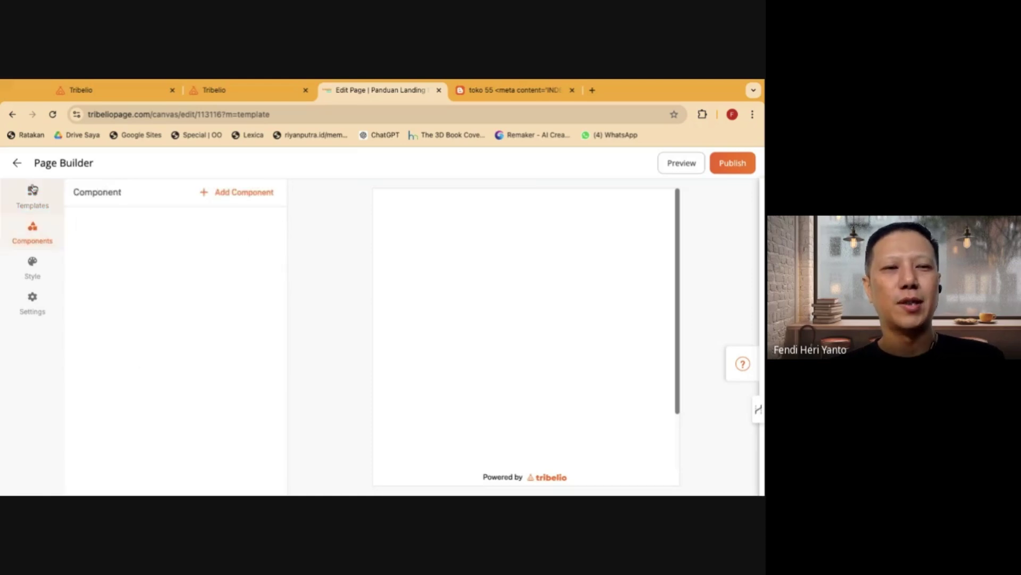
{"action": "left_click", "coordinate": [33, 230]}
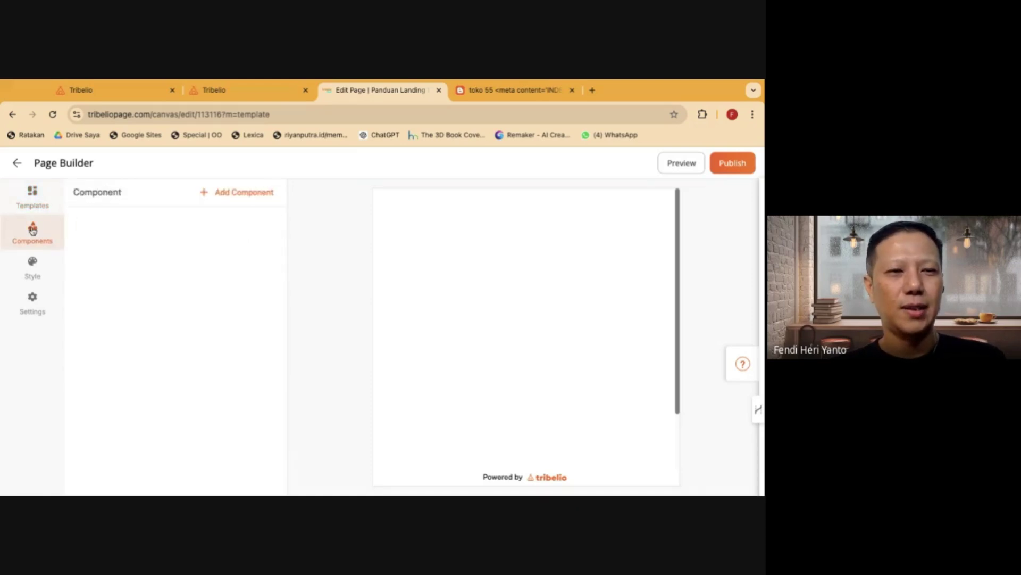
{"action": "left_click", "coordinate": [32, 271]}
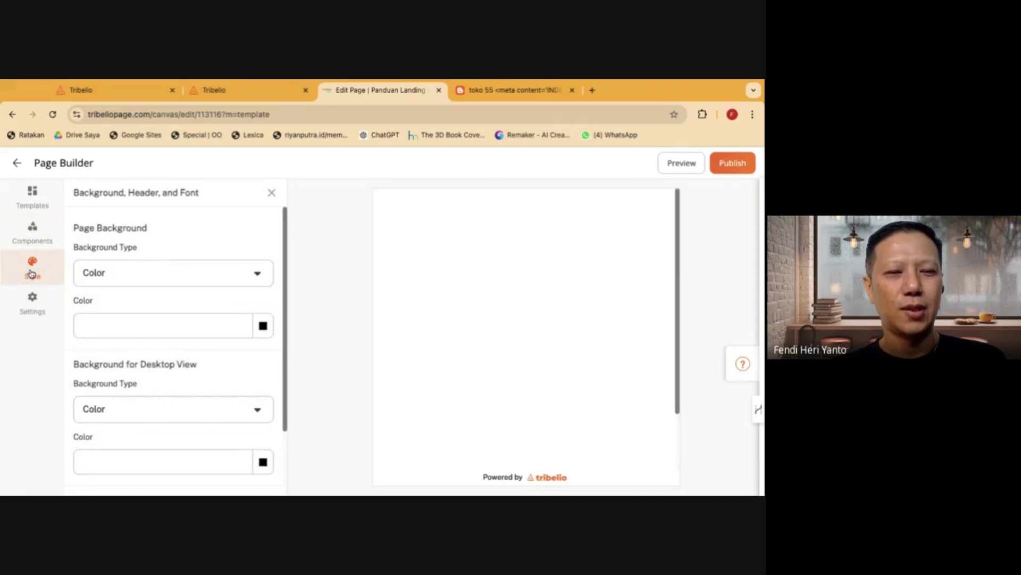
{"action": "left_click", "coordinate": [34, 303]}
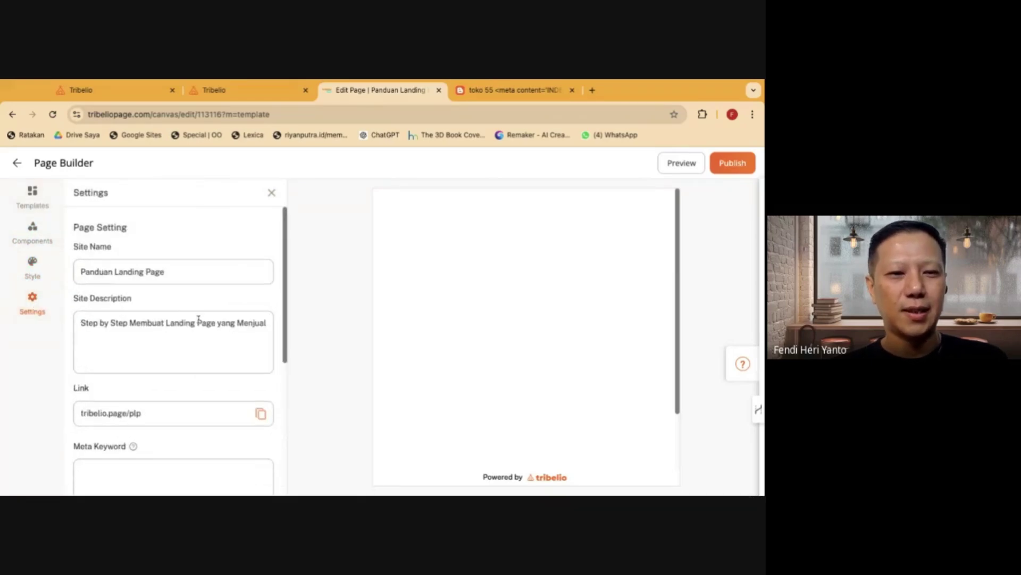
{"action": "scroll", "coordinate": [199, 319], "scroll_direction": "down", "scroll_amount": 2}
{"action": "scroll", "coordinate": [198, 319], "scroll_direction": "down", "scroll_amount": 1}
{"action": "scroll", "coordinate": [198, 319], "scroll_direction": "down", "scroll_amount": 2}
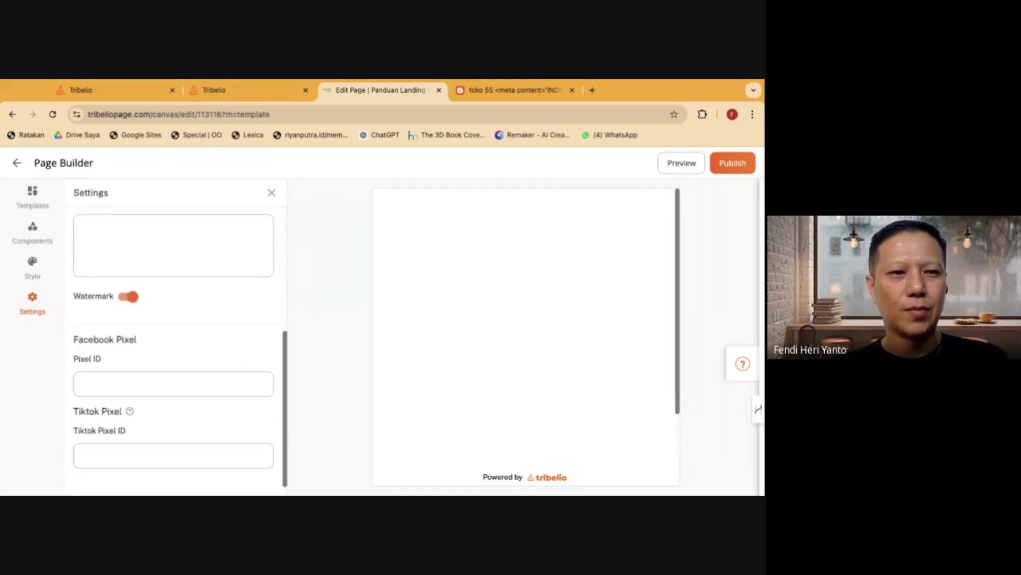
{"action": "scroll", "coordinate": [143, 382], "scroll_direction": "up", "scroll_amount": 1}
{"action": "scroll", "coordinate": [143, 383], "scroll_direction": "down", "scroll_amount": 1}
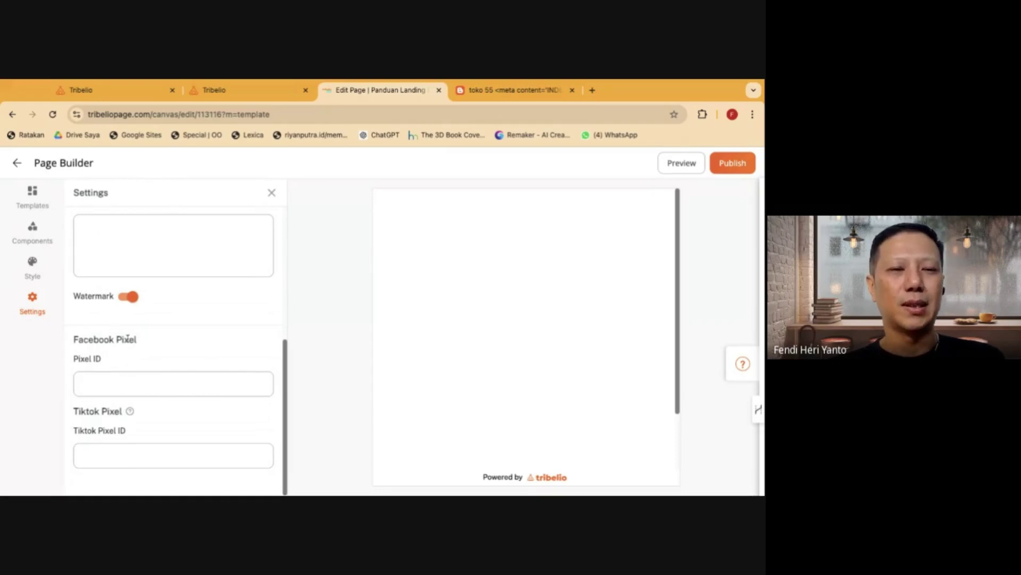
Look through the components that can be added in the General, Media, Commerce, Marketing and Other categories
{"action": "left_click", "coordinate": [29, 237]}
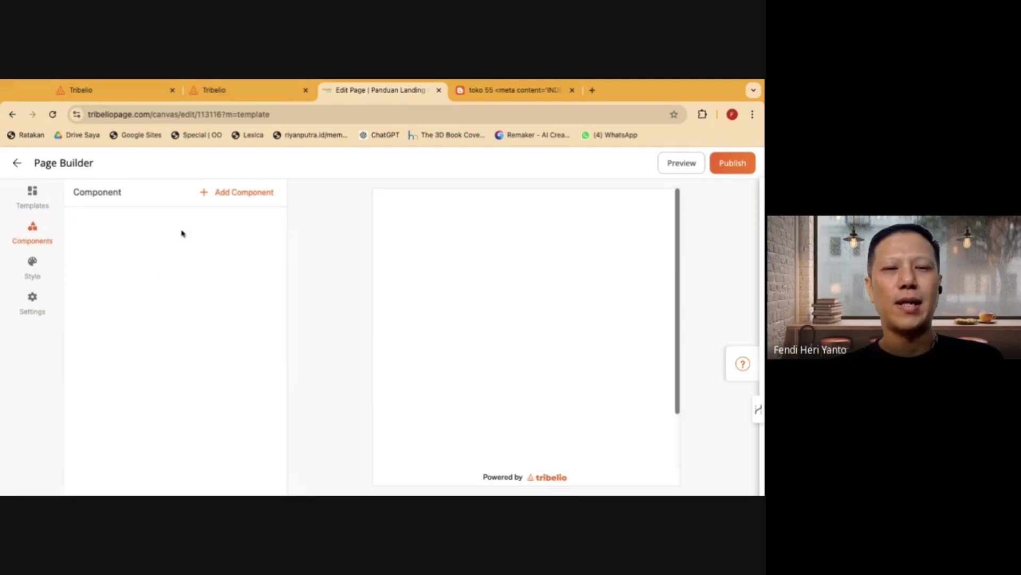
{"action": "left_click", "coordinate": [234, 192]}
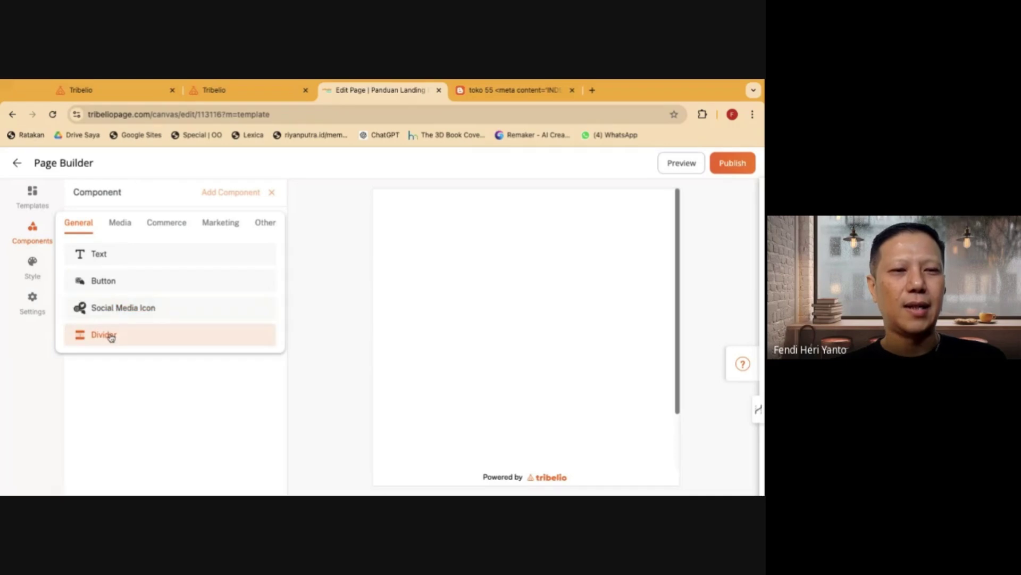
{"action": "left_click", "coordinate": [121, 227]}
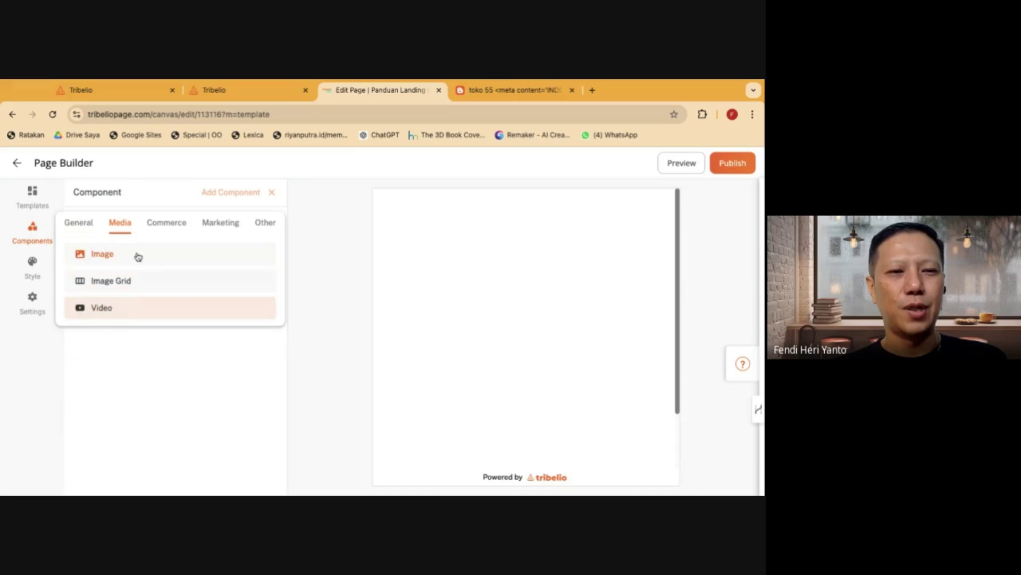
{"action": "left_click", "coordinate": [166, 224]}
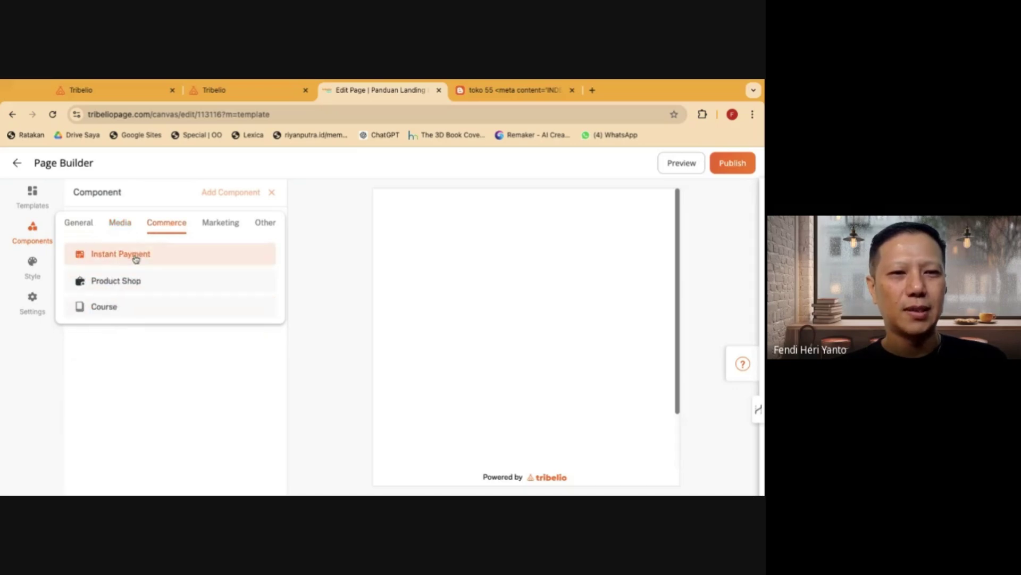
{"action": "left_click", "coordinate": [223, 227]}
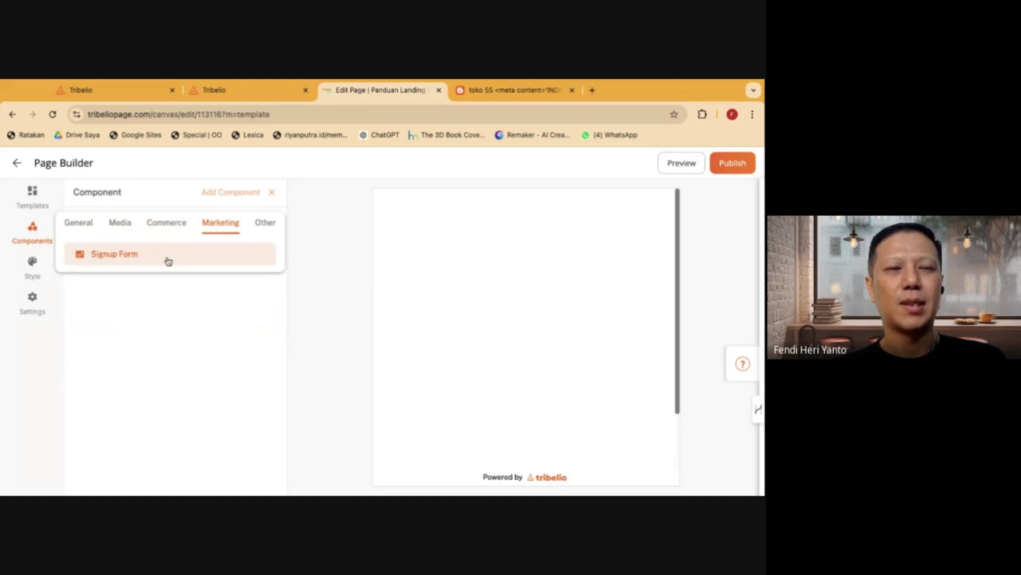
{"action": "left_click", "coordinate": [265, 222]}
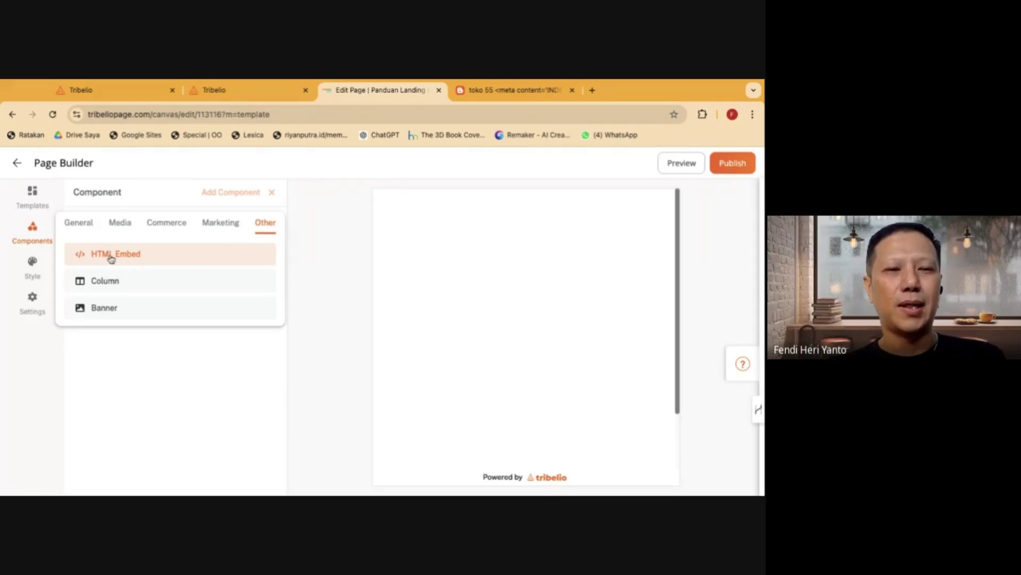
Add a Text component from the General category to the page and open its placeholder text for editing
{"action": "left_click", "coordinate": [77, 224]}
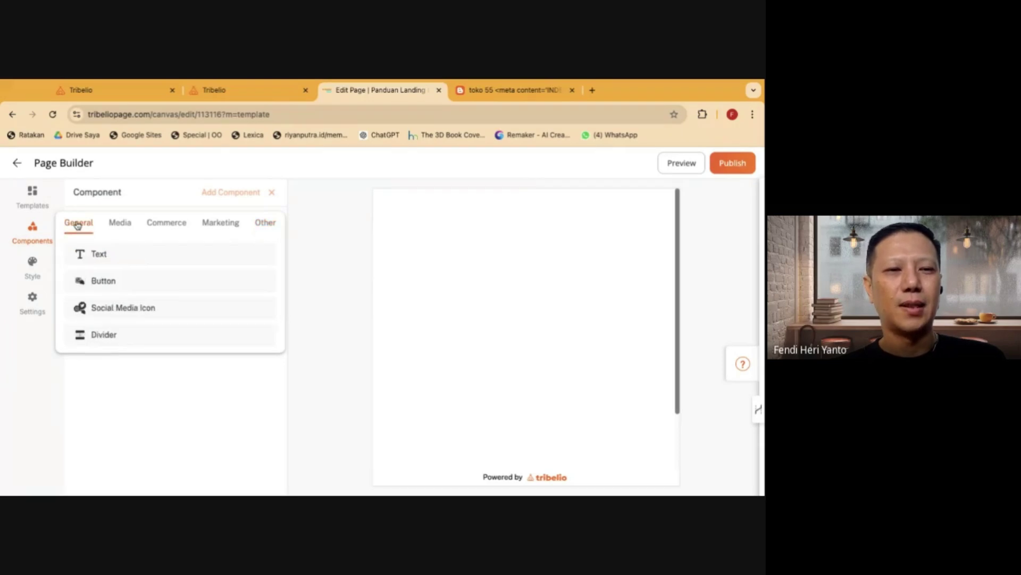
{"action": "left_click", "coordinate": [97, 254]}
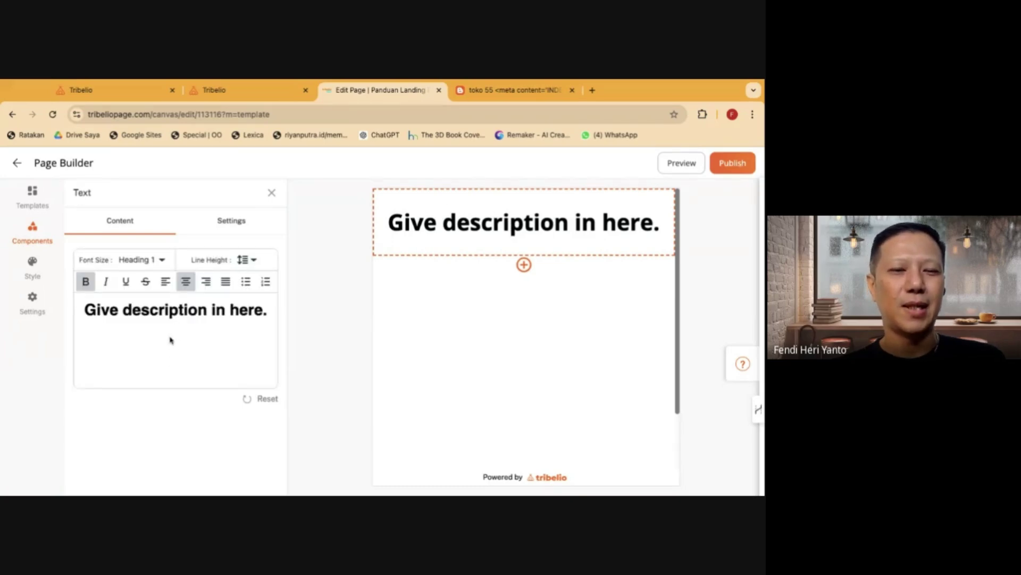
{"action": "left_click", "coordinate": [270, 315]}
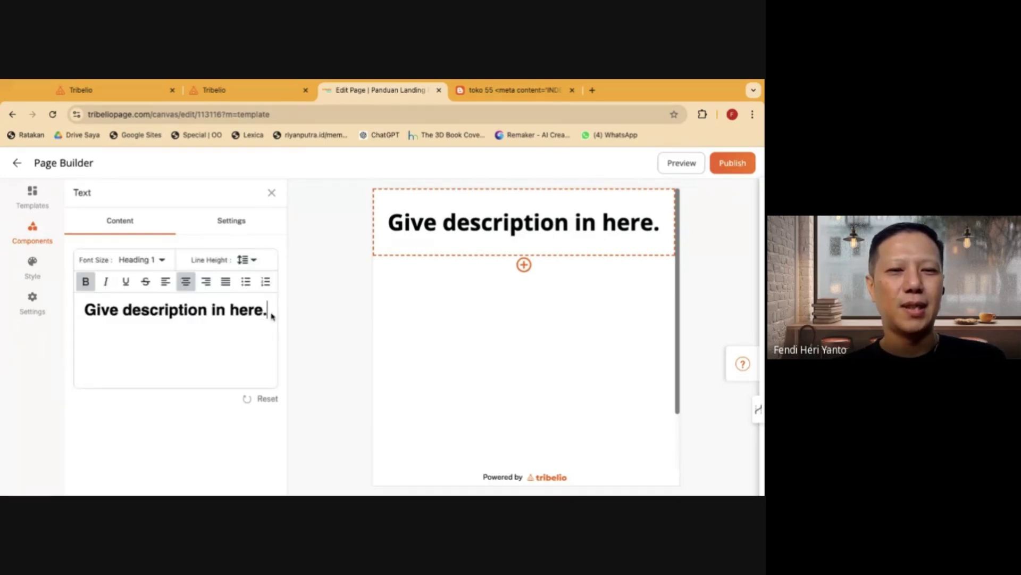
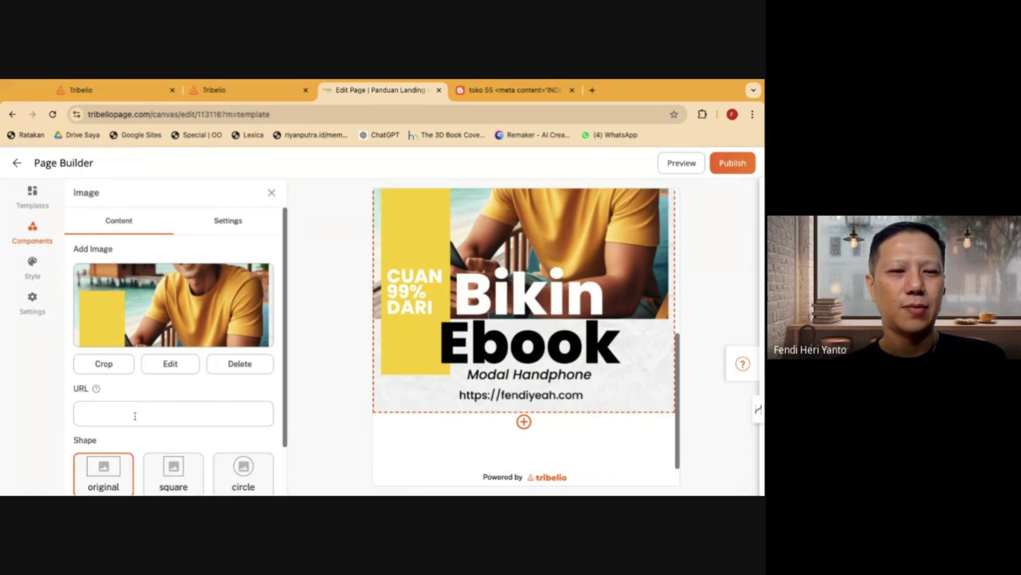
{"action": "left_click", "coordinate": [135, 416]}
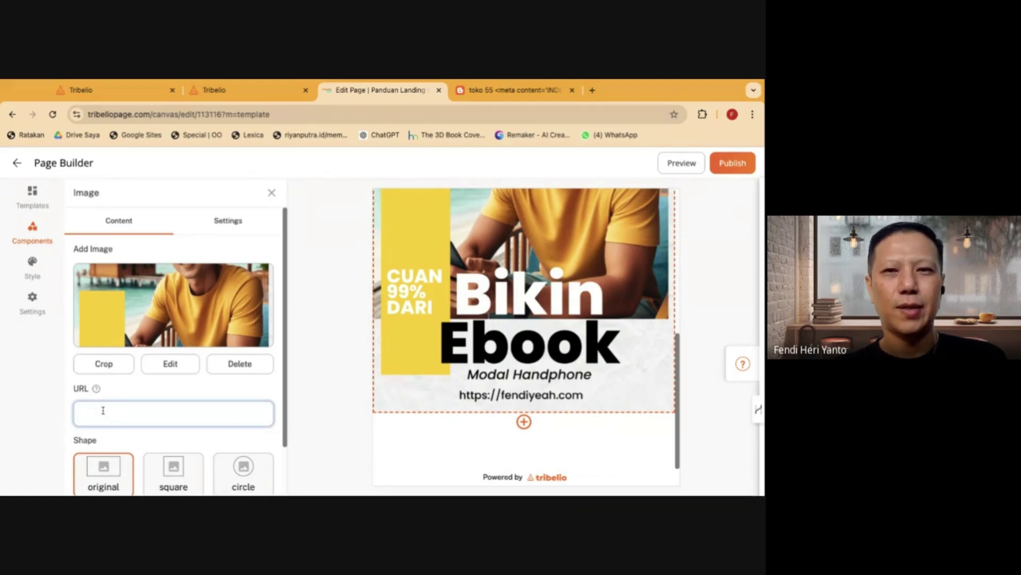
{"action": "left_click", "coordinate": [520, 92]}
{"action": "left_click", "coordinate": [253, 114]}
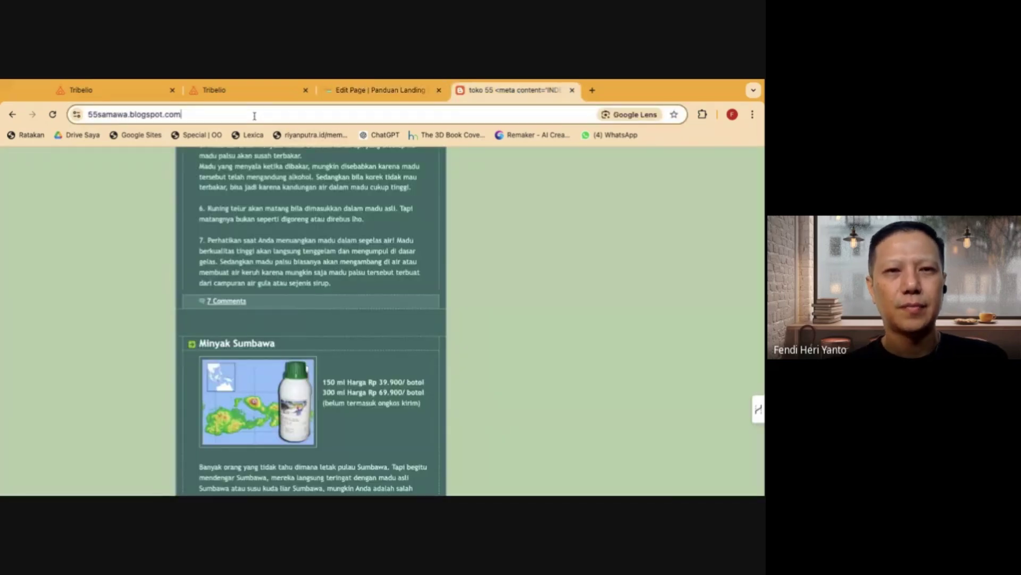
{"action": "left_click", "coordinate": [244, 95]}
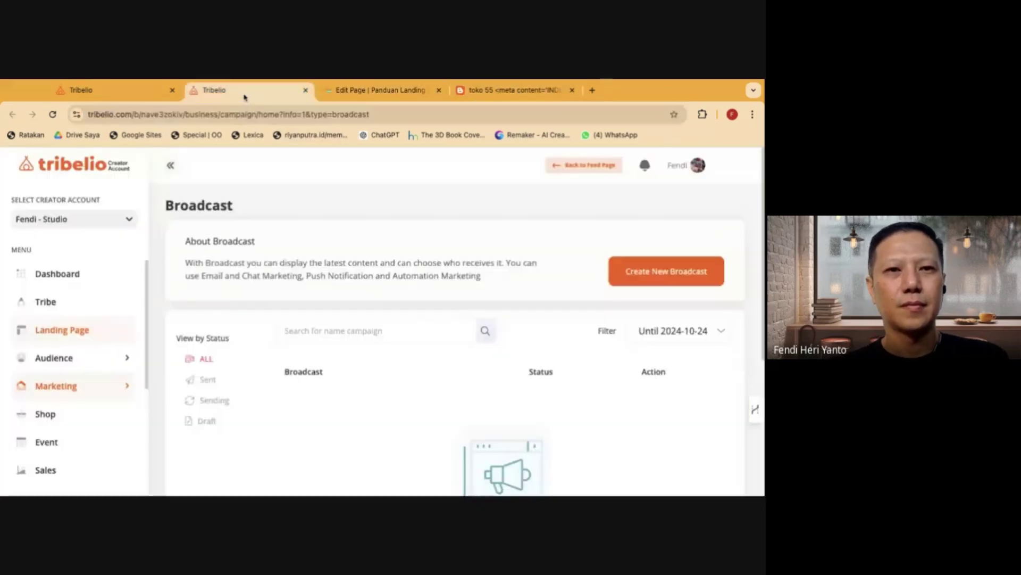
{"action": "left_click", "coordinate": [374, 92]}
{"action": "type", "text": "https://55samawa.blogspot.com/"}
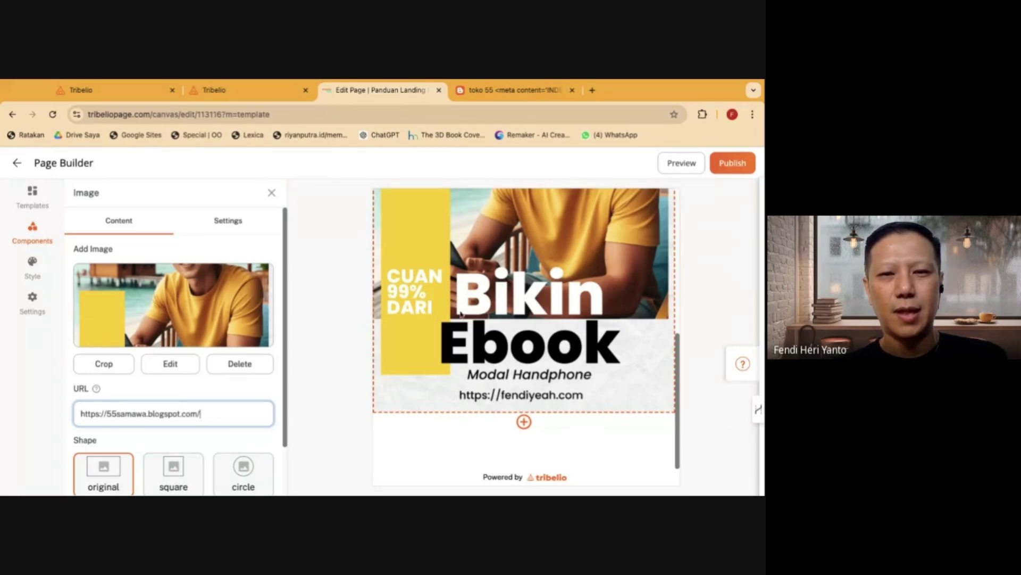
{"action": "scroll", "coordinate": [482, 312], "scroll_direction": "up", "scroll_amount": 5}
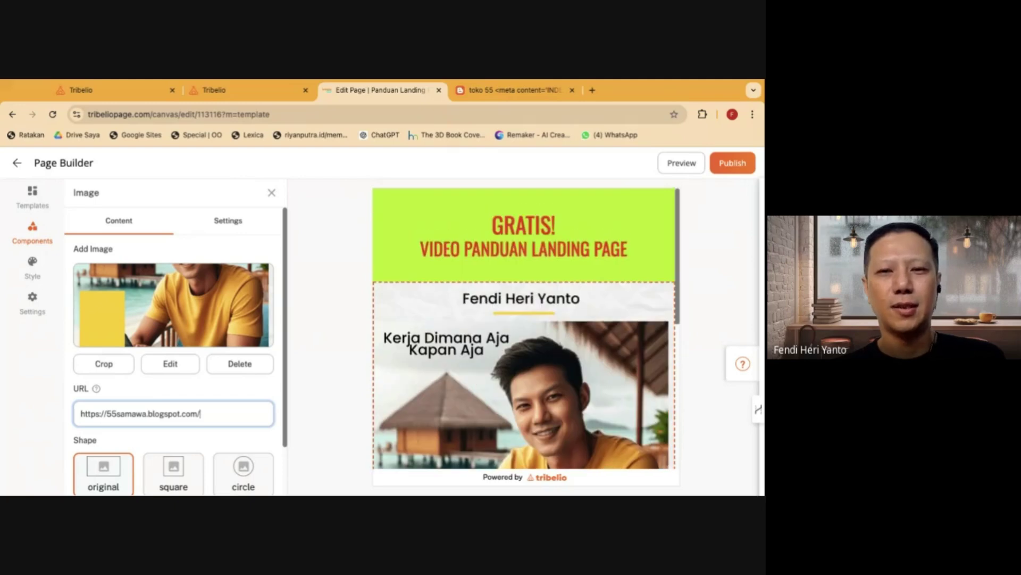
{"action": "scroll", "coordinate": [184, 265], "scroll_direction": "down", "scroll_amount": 2}
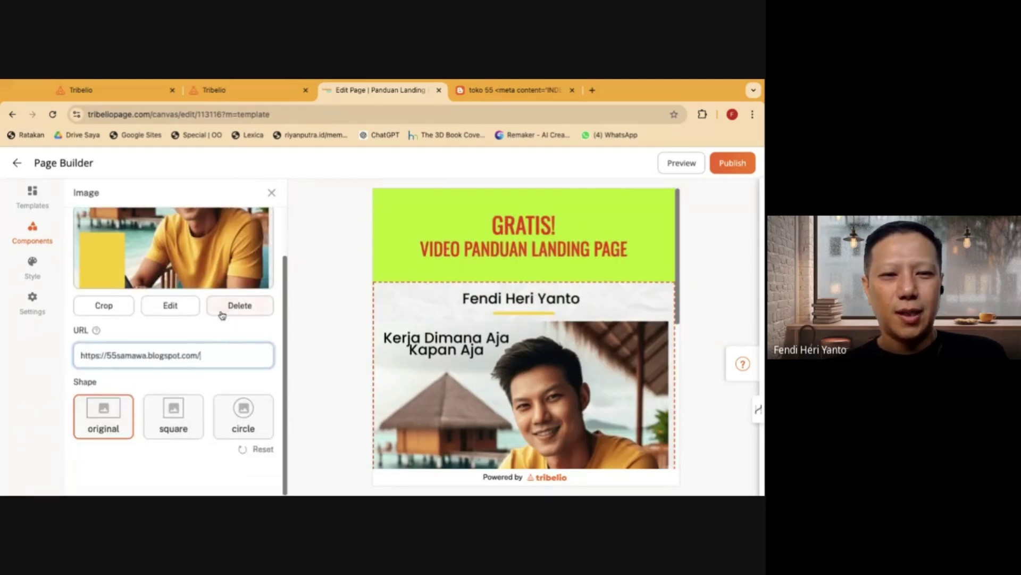
{"action": "scroll", "coordinate": [237, 301], "scroll_direction": "up", "scroll_amount": 2}
{"action": "scroll", "coordinate": [529, 340], "scroll_direction": "down", "scroll_amount": 5}
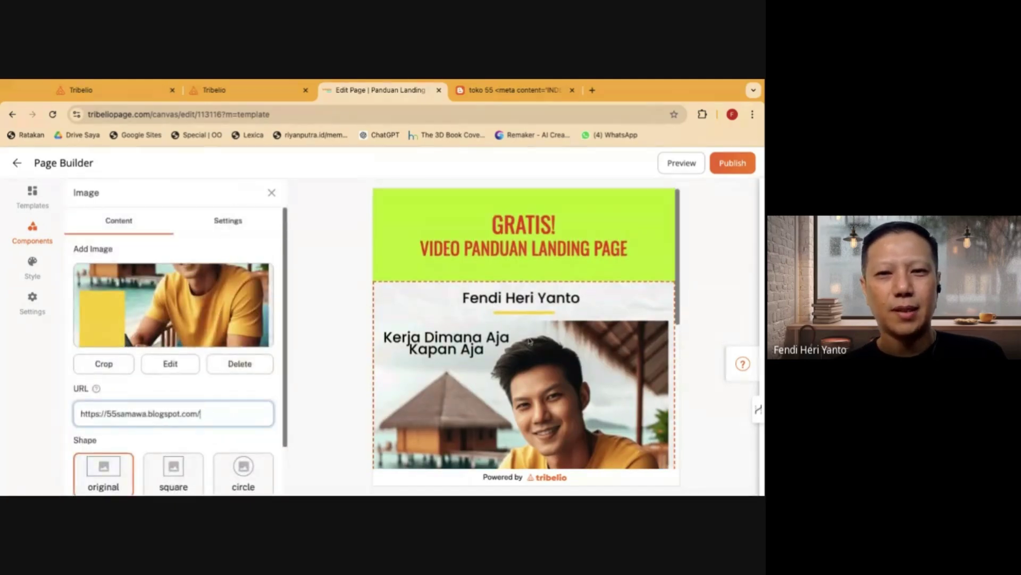
{"action": "scroll", "coordinate": [529, 340], "scroll_direction": "down", "scroll_amount": 3}
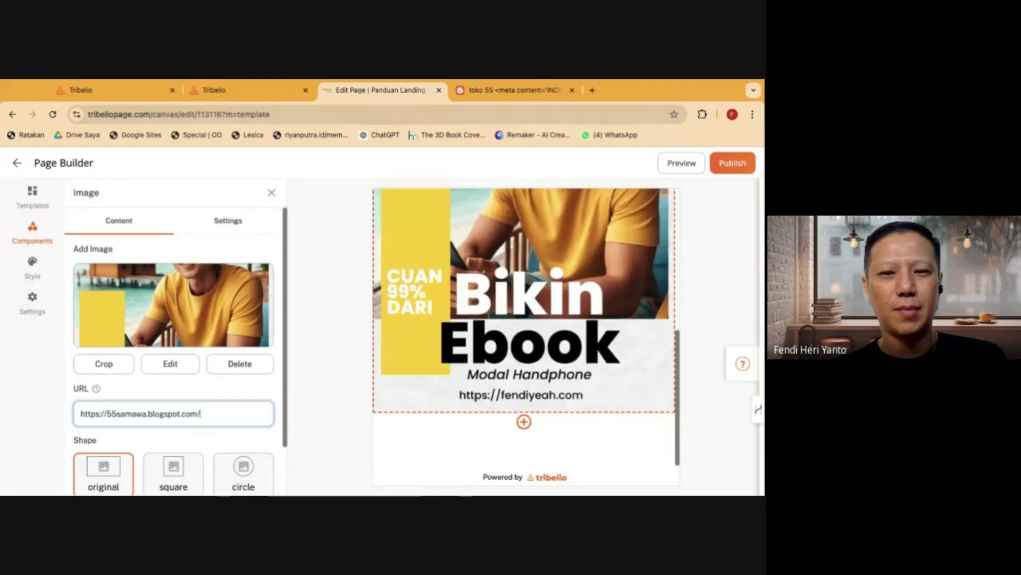
Close the image settings and add a Text component from the General category below the ebook image
{"action": "left_click", "coordinate": [271, 193]}
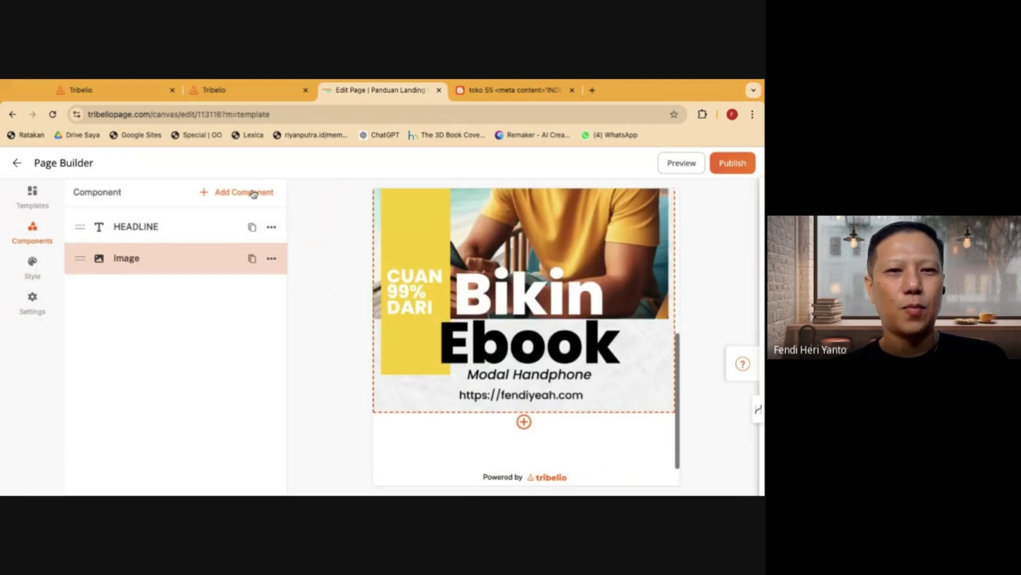
{"action": "left_click", "coordinate": [253, 193]}
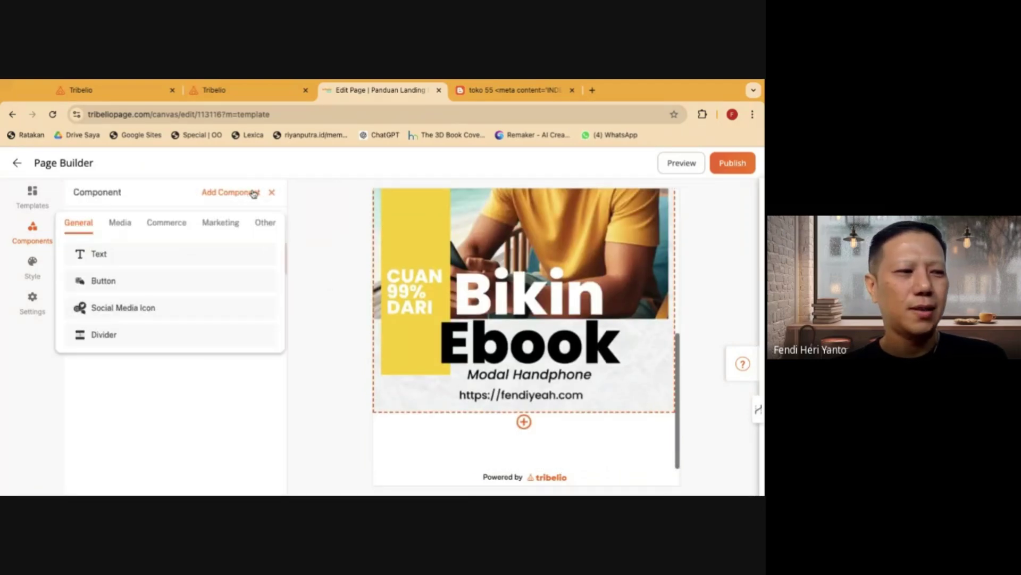
{"action": "left_click", "coordinate": [127, 262]}
{"action": "scroll", "coordinate": [549, 435], "scroll_direction": "down", "scroll_amount": 2}
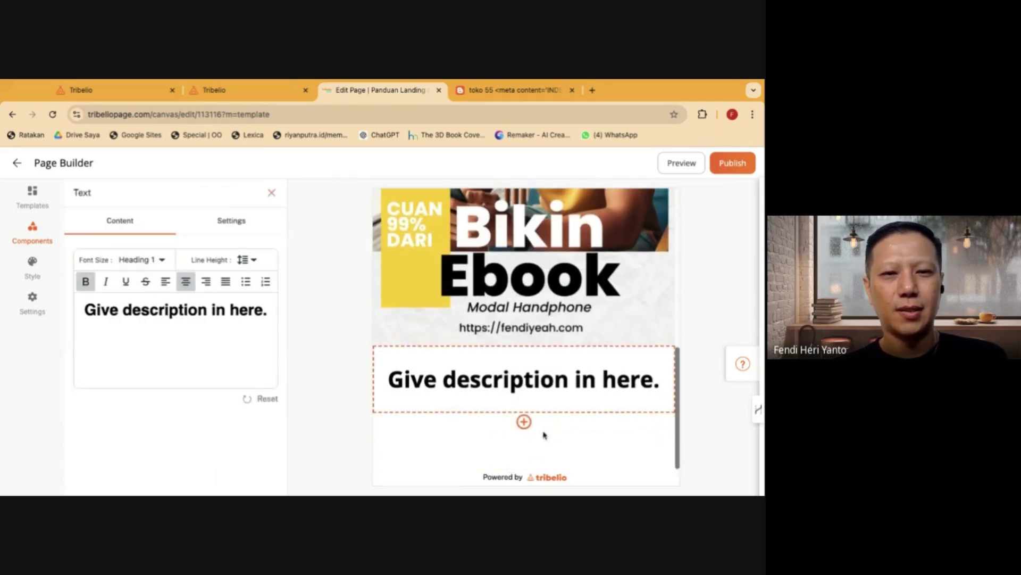
Replace the new text component's placeholder with "Pelajari Cara Buat Landing Page yang Menjual"
{"action": "key", "text": "ctrl+a"}
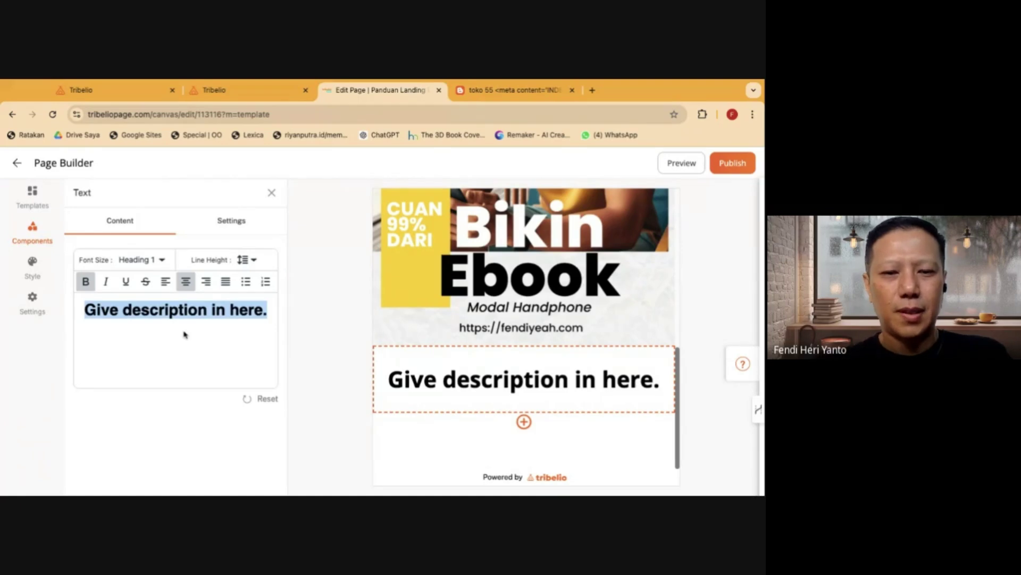
{"action": "type", "text": "PELAJA"}
{"action": "key", "text": "BackSpace"}
{"action": "key", "text": "BackSpace"}
{"action": "key", "text": "BackSpace"}
{"action": "key", "text": "BackSpace"}
{"action": "key", "text": "BackSpace"}
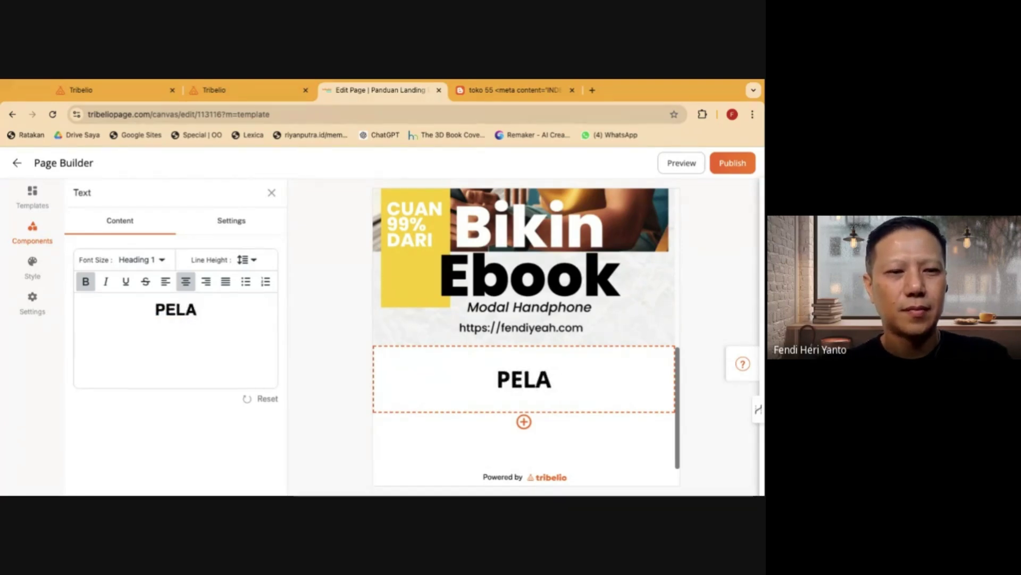
{"action": "type", "text": "elajari "}
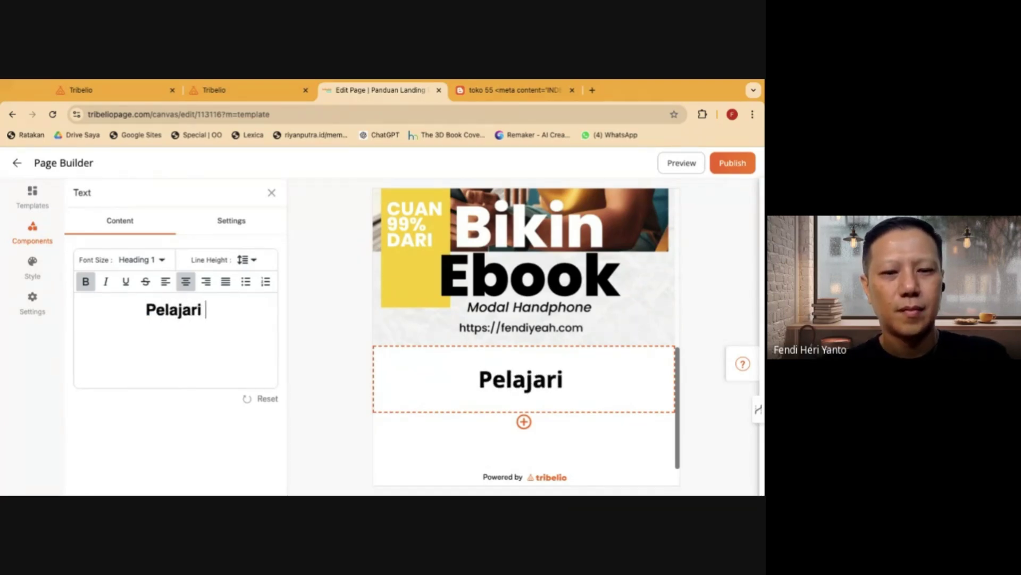
{"action": "type", "text": "Cara Buat lain"}
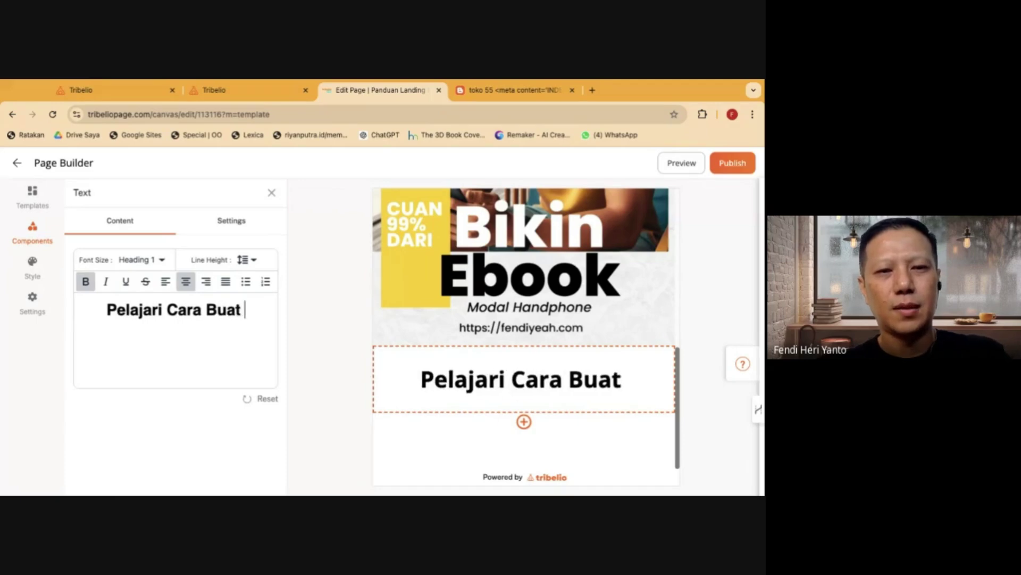
{"action": "key", "text": "BackSpace"}
{"action": "key", "text": "BackSpace"}
{"action": "key", "text": "BackSpace"}
{"action": "key", "text": "BackSpace"}
{"action": "type", "text": "La"}
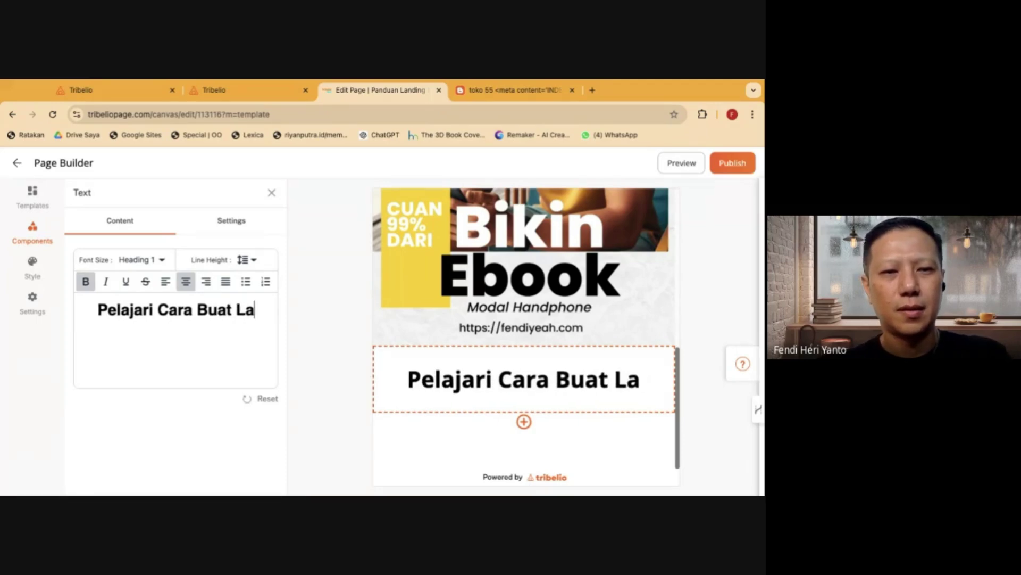
{"action": "type", "text": "nding Pa"}
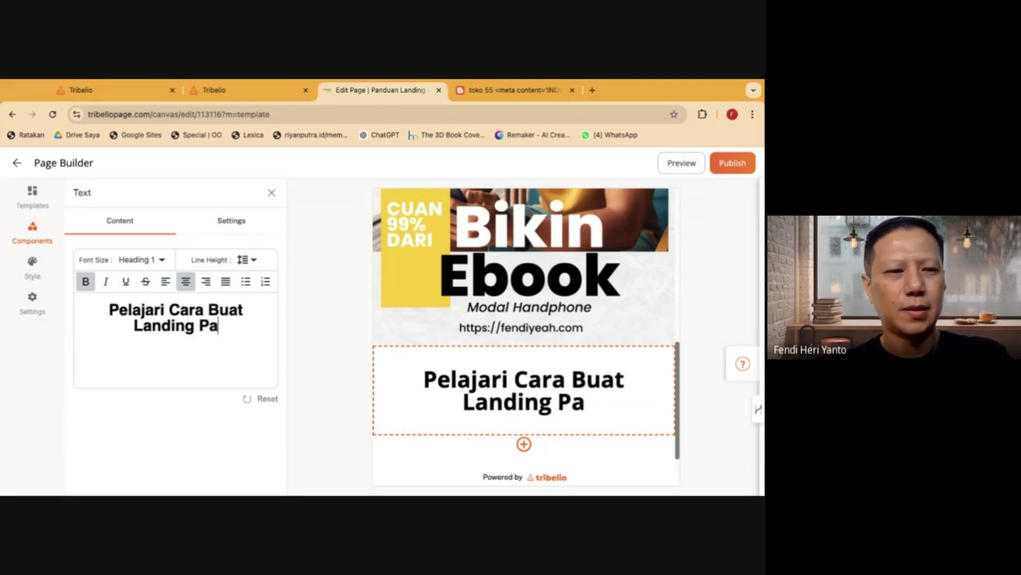
{"action": "type", "text": "ge yang Men"}
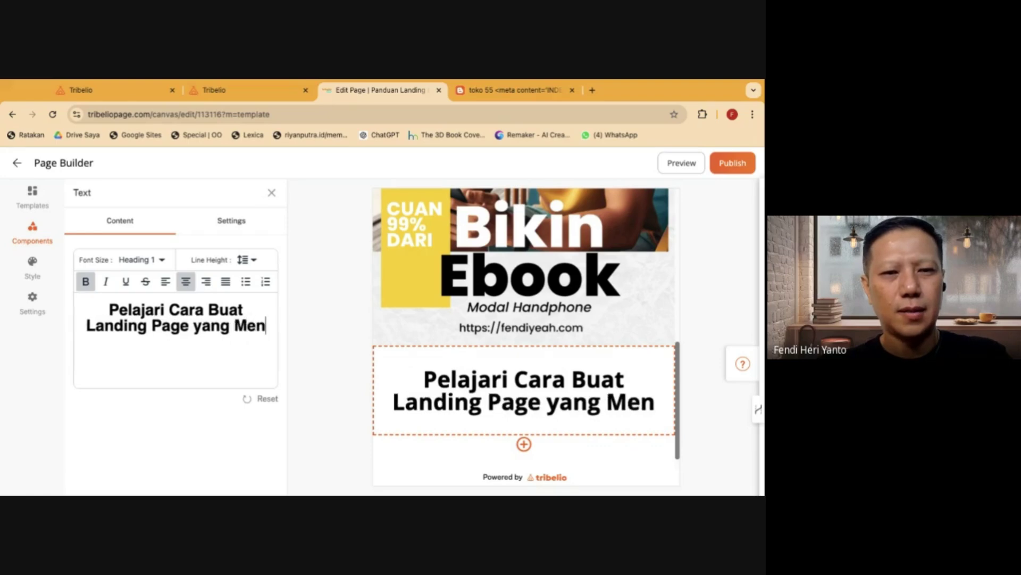
{"action": "type", "text": "jual"}
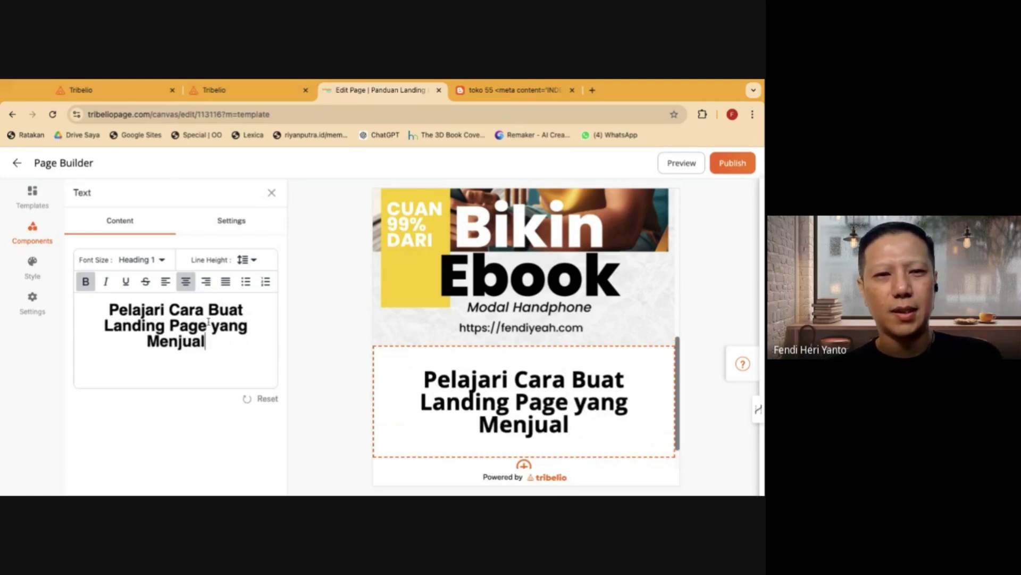
Try the Heading 2 and Heading 3 font sizes on the text, and restore the component's default content
{"action": "left_click", "coordinate": [148, 259]}
{"action": "left_click", "coordinate": [154, 315]}
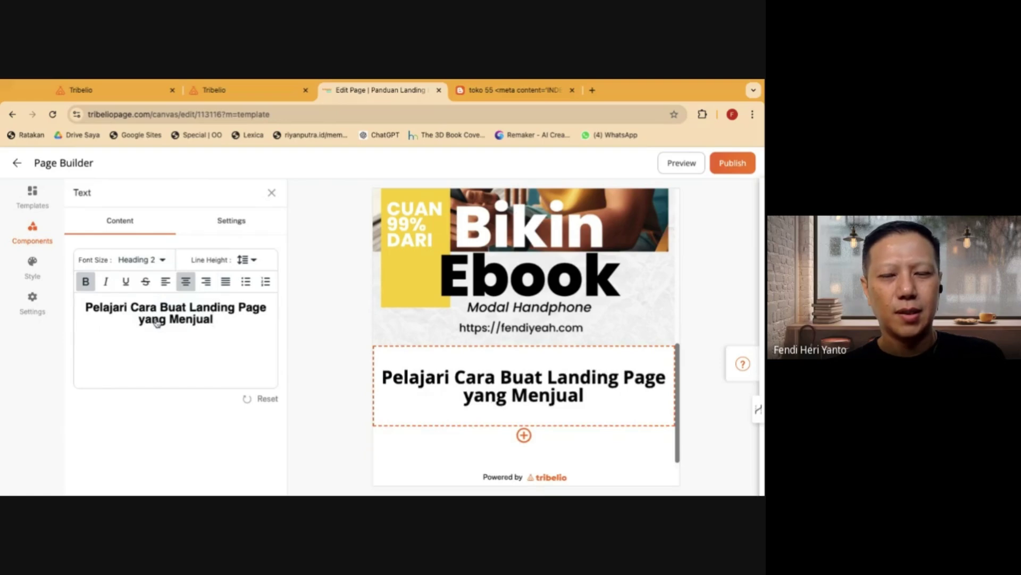
{"action": "left_click", "coordinate": [143, 259]}
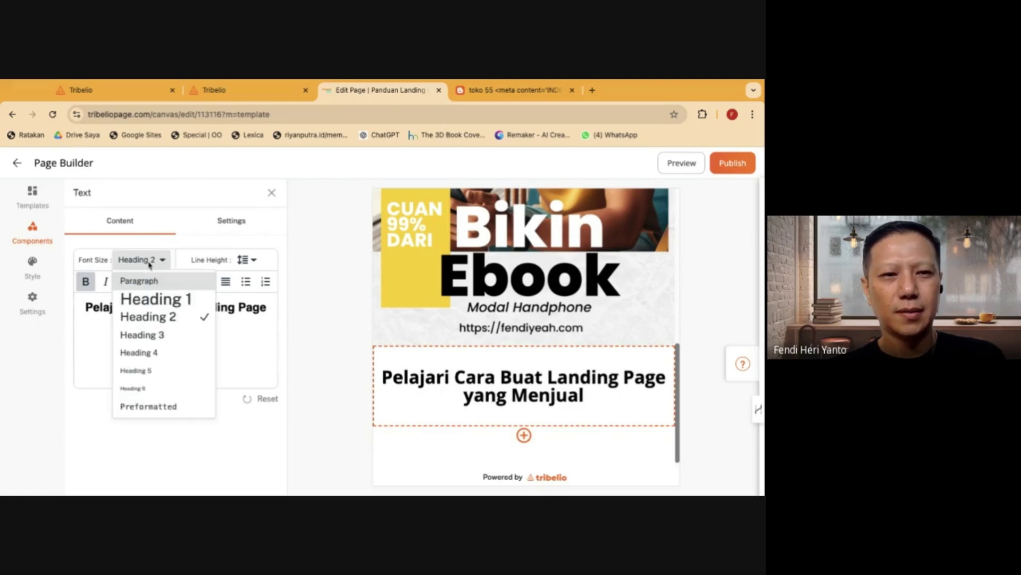
{"action": "left_click", "coordinate": [153, 336]}
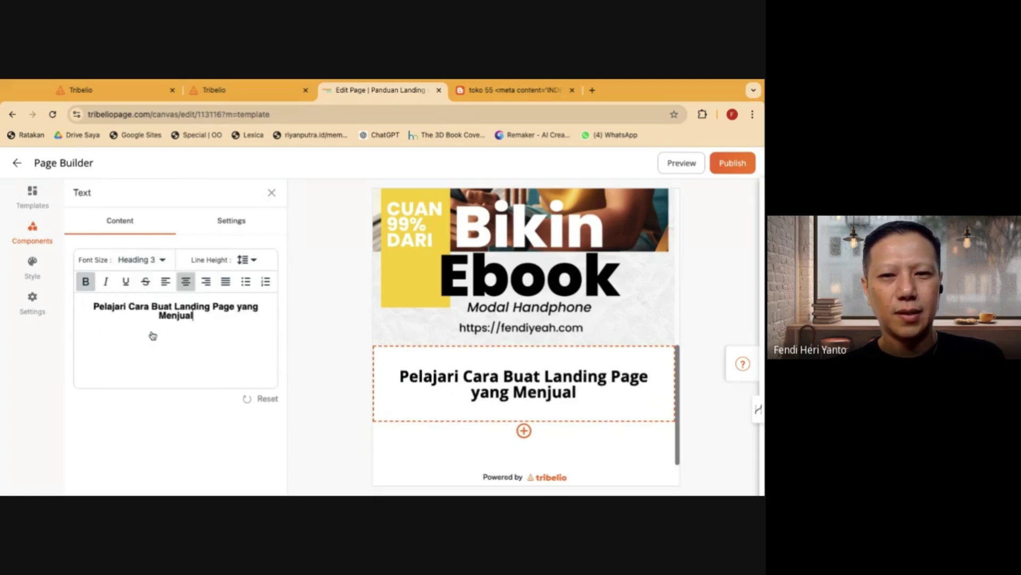
{"action": "left_click", "coordinate": [179, 310]}
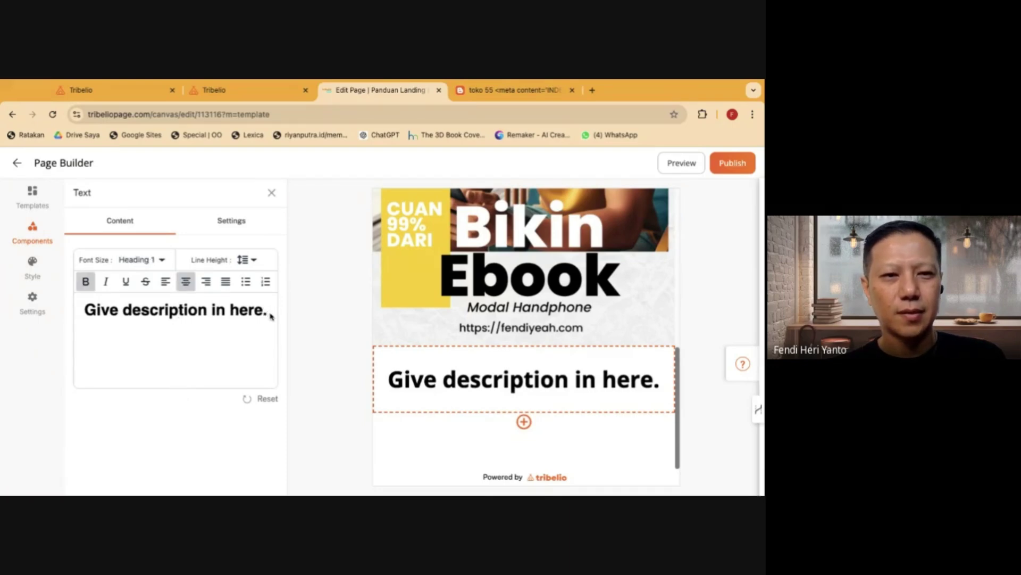
Replace the placeholder below the ebook image with "Pelajari Cara Buat Landing Page yang Menjual", keeping the Heading 1 font size
{"action": "left_click", "coordinate": [157, 310]}
{"action": "key", "text": "ctrl+a"}
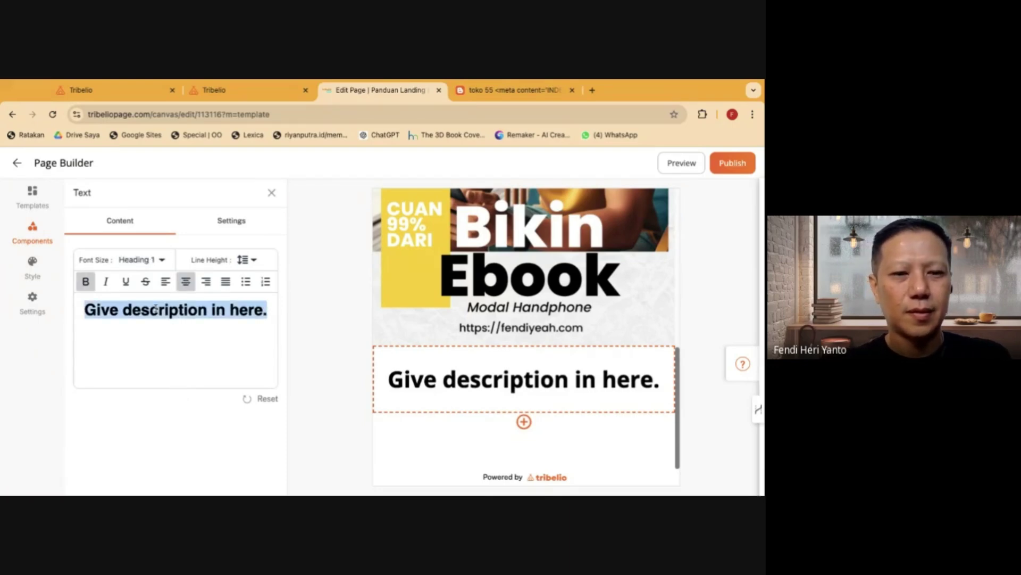
{"action": "type", "text": "Pelajari "}
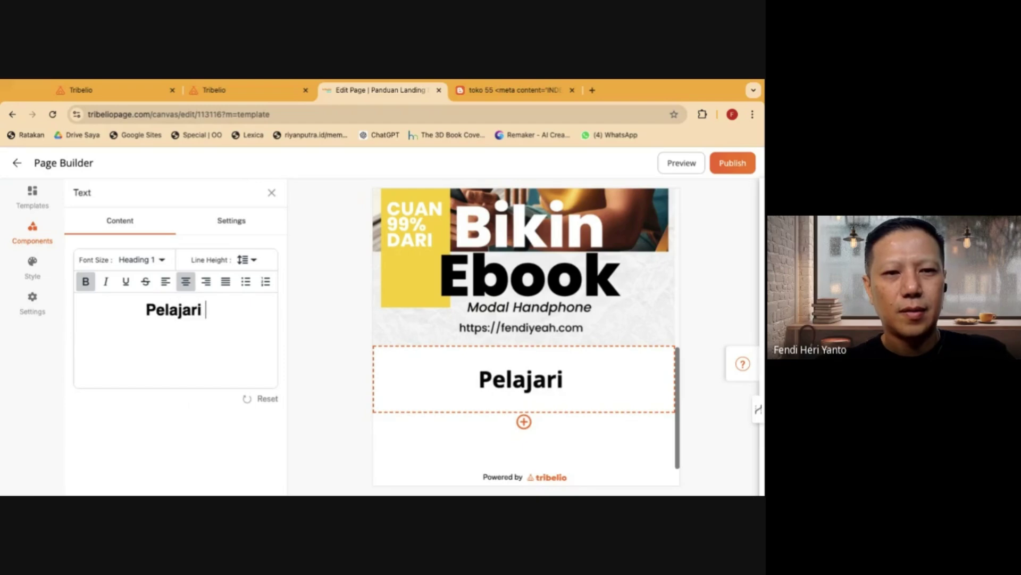
{"action": "type", "text": "Cara Buat "}
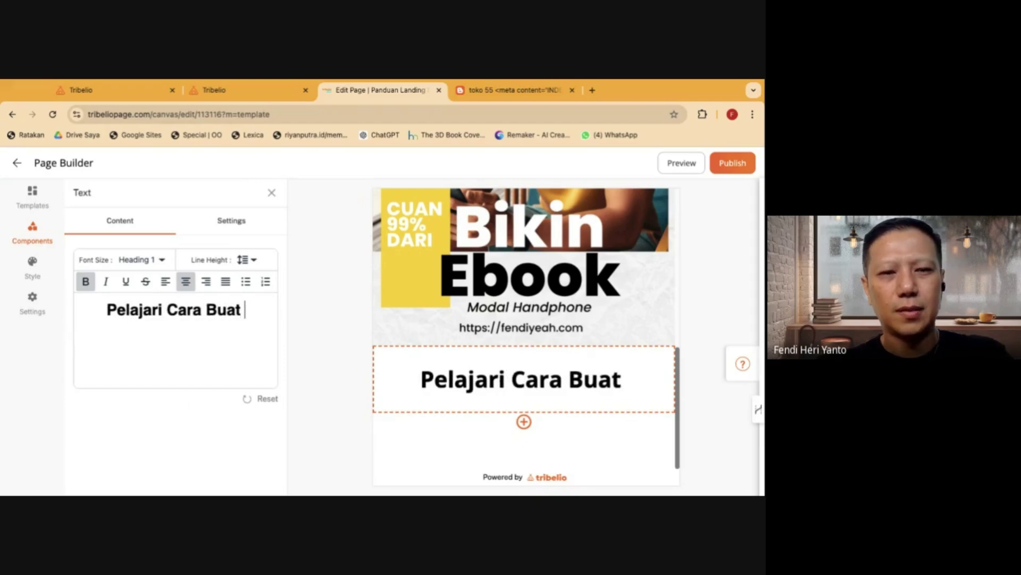
{"action": "type", "text": "Landing Page yang men"}
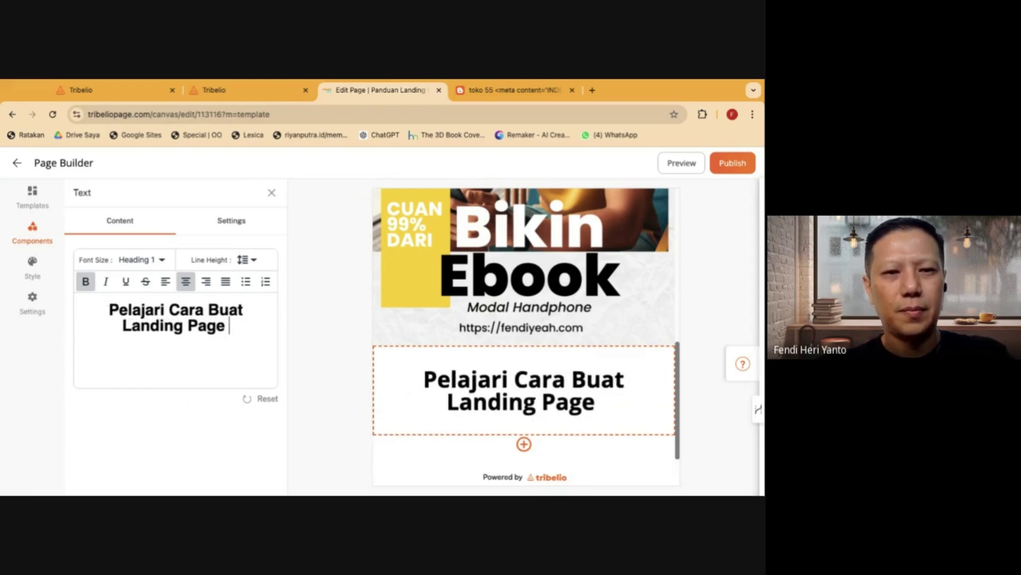
{"action": "key", "text": "BackSpace"}
{"action": "key", "text": "BackSpace"}
{"action": "key", "text": "BackSpace"}
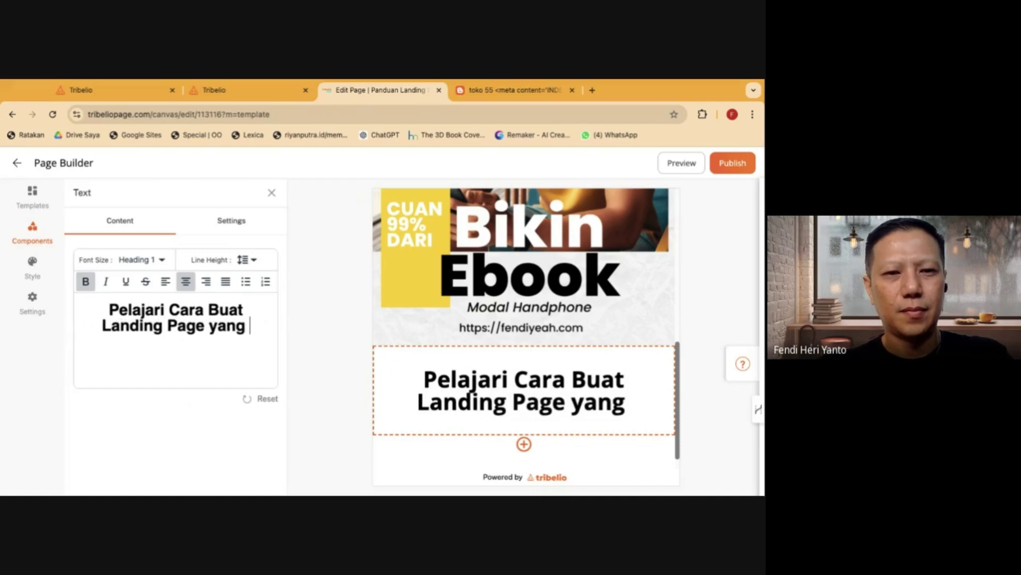
{"action": "type", "text": "Menjual"}
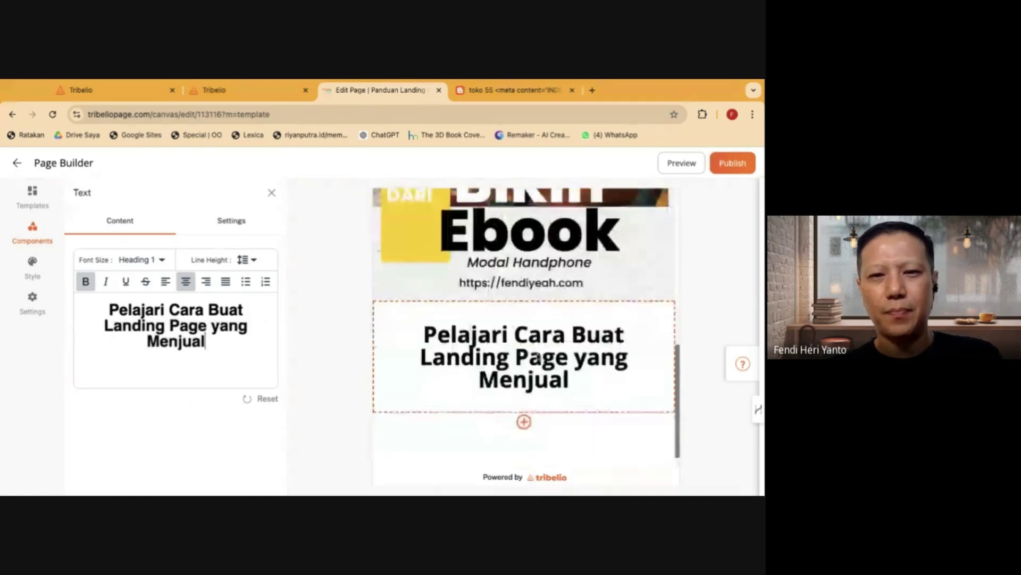
Add a Signup Form component from the Marketing category below the text and give it a Phone Number field
{"action": "left_click", "coordinate": [271, 193]}
{"action": "left_click", "coordinate": [240, 194]}
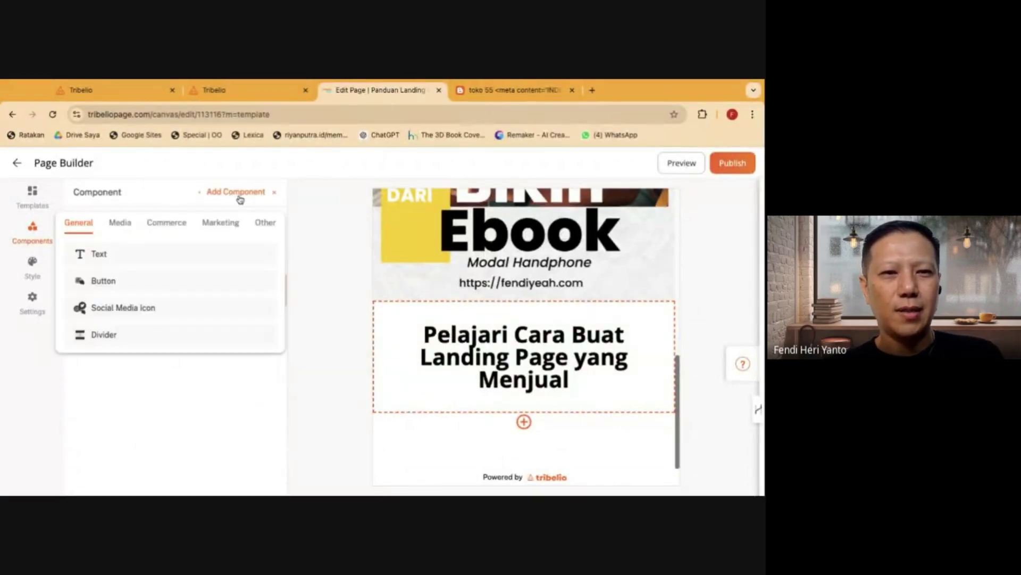
{"action": "left_click", "coordinate": [218, 223]}
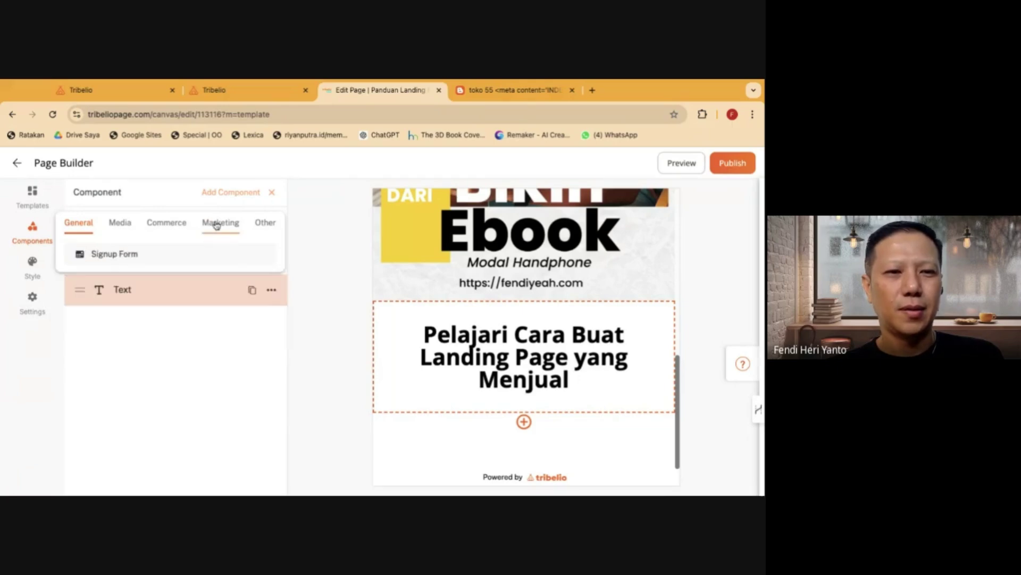
{"action": "left_click", "coordinate": [137, 253]}
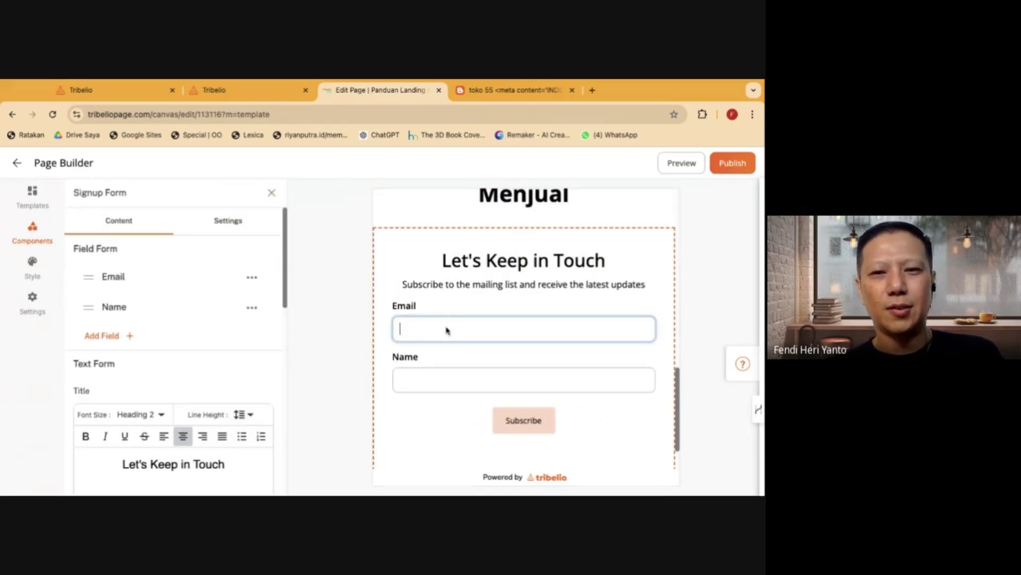
{"action": "left_click", "coordinate": [131, 337]}
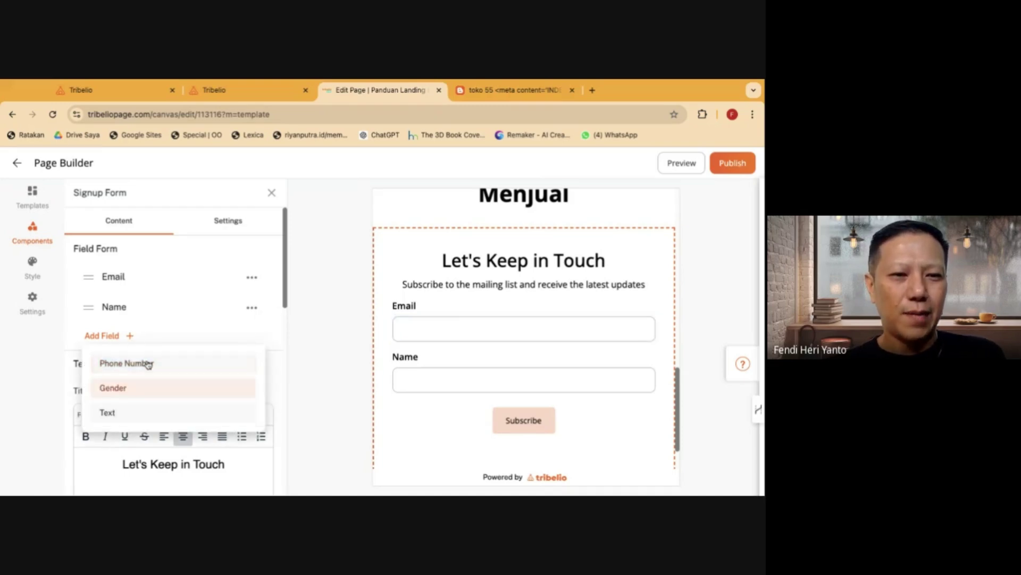
{"action": "left_click", "coordinate": [150, 364]}
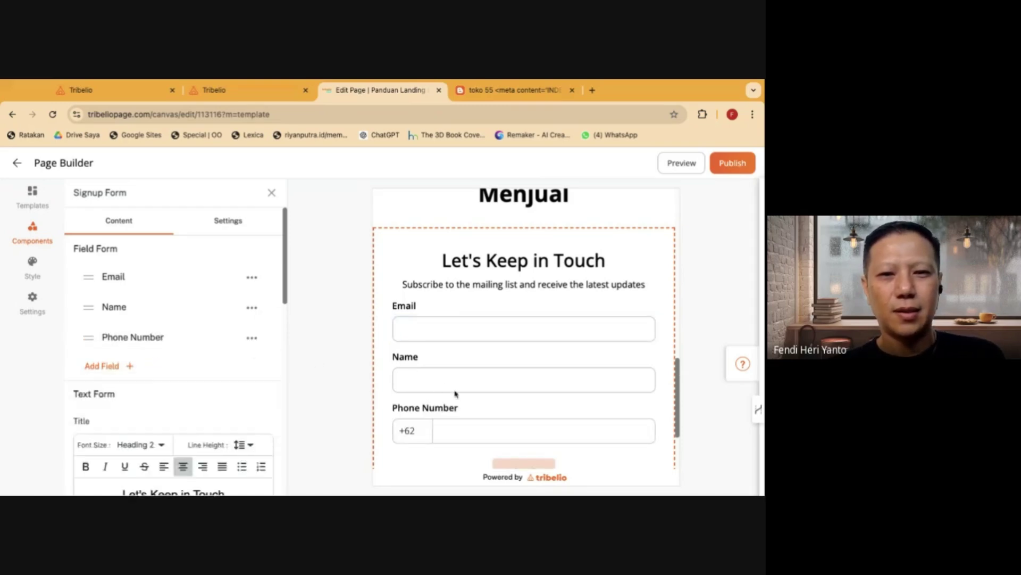
Try to rename the signup form's Phone Number field as "No. WhatsApp"
{"action": "left_click", "coordinate": [253, 339]}
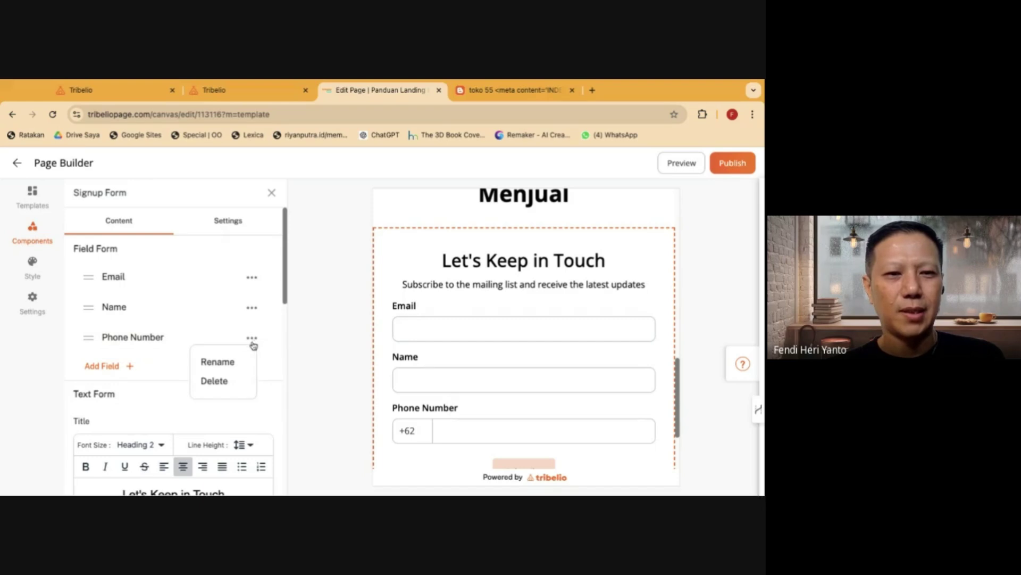
{"action": "left_click", "coordinate": [229, 364]}
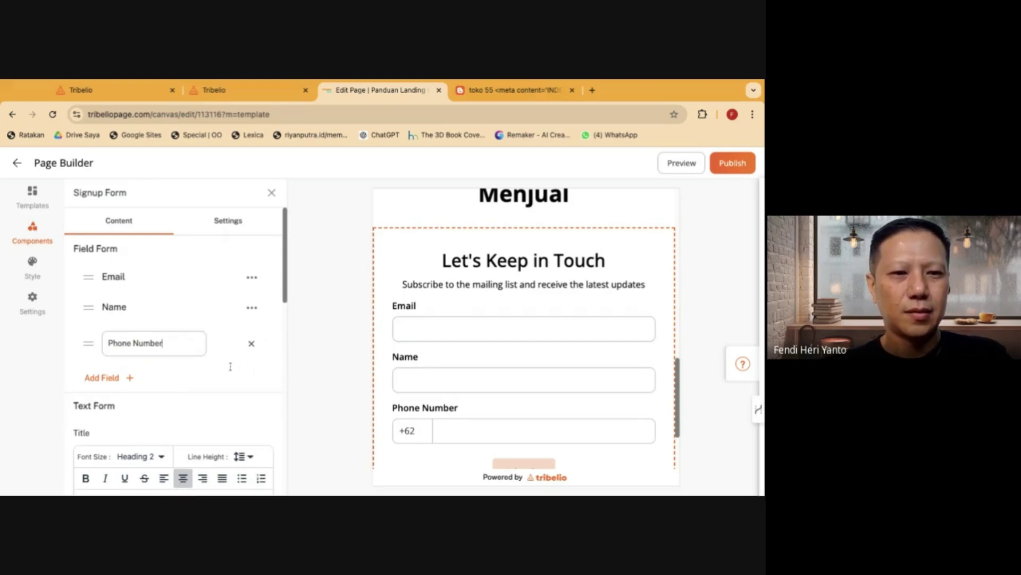
{"action": "key", "text": "BackSpace"}
{"action": "key", "text": "BackSpace"}
{"action": "key", "text": "BackSpace"}
{"action": "key", "text": "BackSpace"}
{"action": "key", "text": "BackSpace"}
{"action": "key", "text": "BackSpace"}
{"action": "key", "text": "BackSpace"}
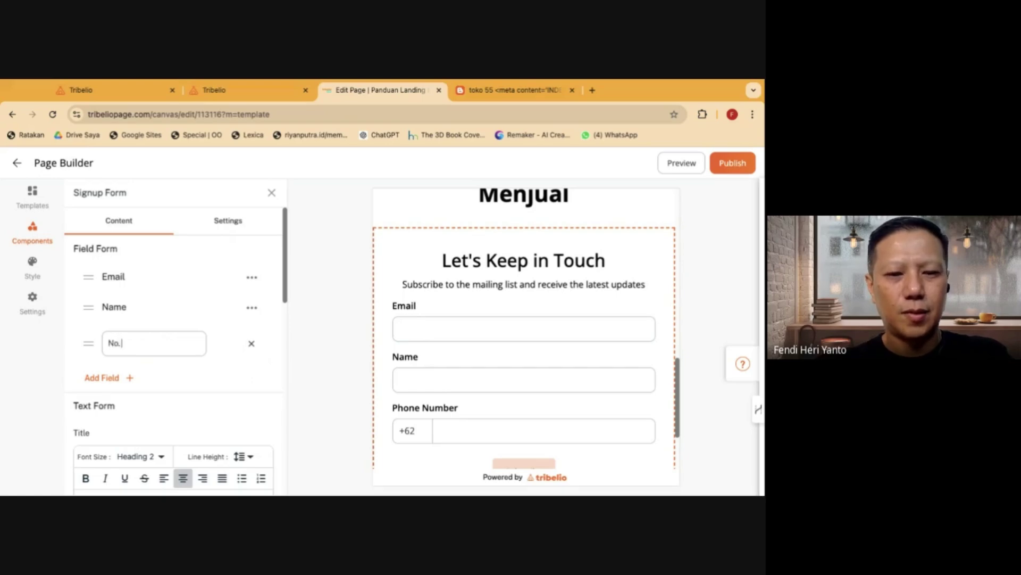
{"action": "type", "text": "No. WhatsAp"}
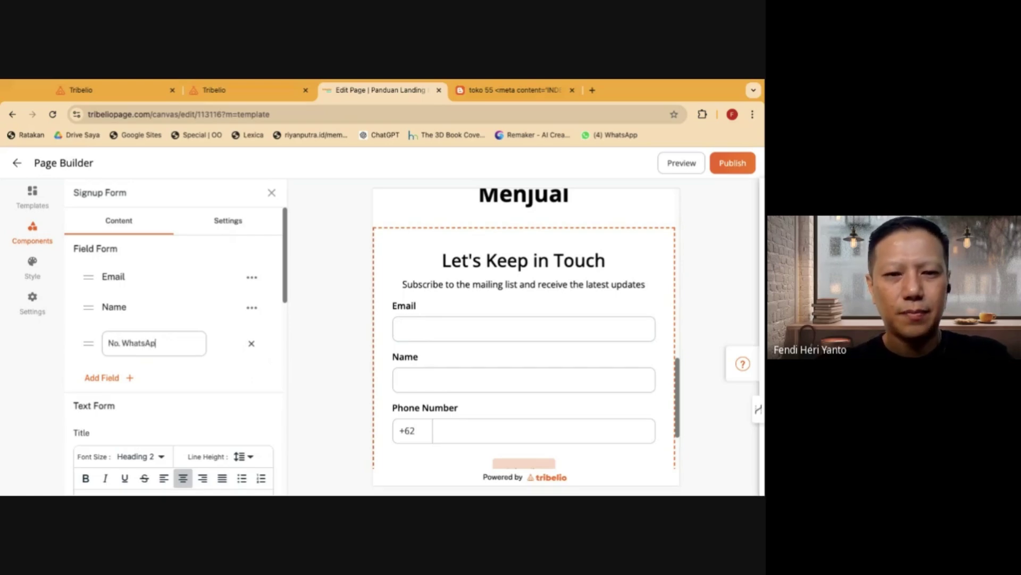
{"action": "type", "text": "p"}
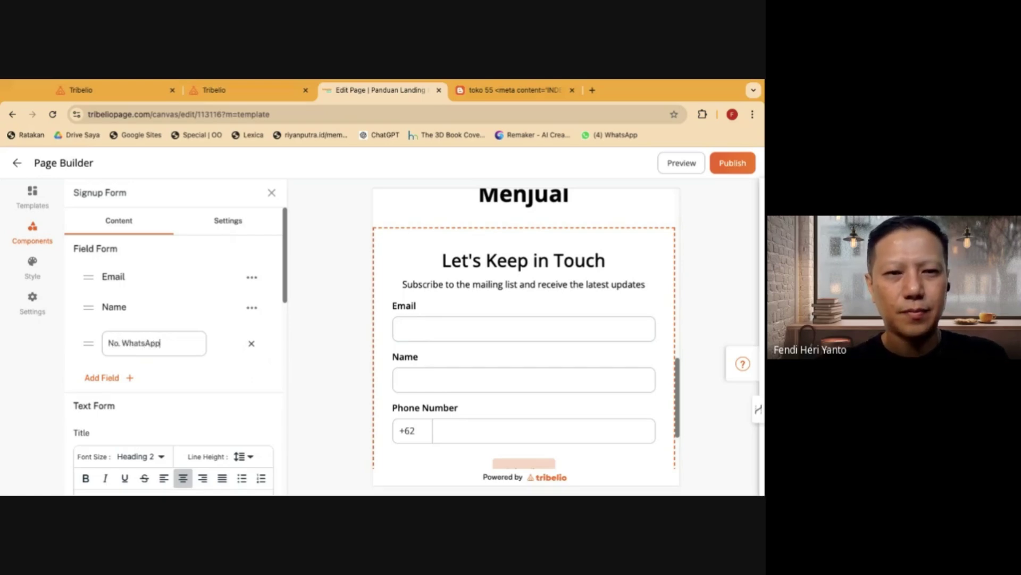
Try to rename the signup form's Name field as "Nama" and check the form on the page
{"action": "left_click", "coordinate": [252, 308]}
{"action": "left_click", "coordinate": [229, 330]}
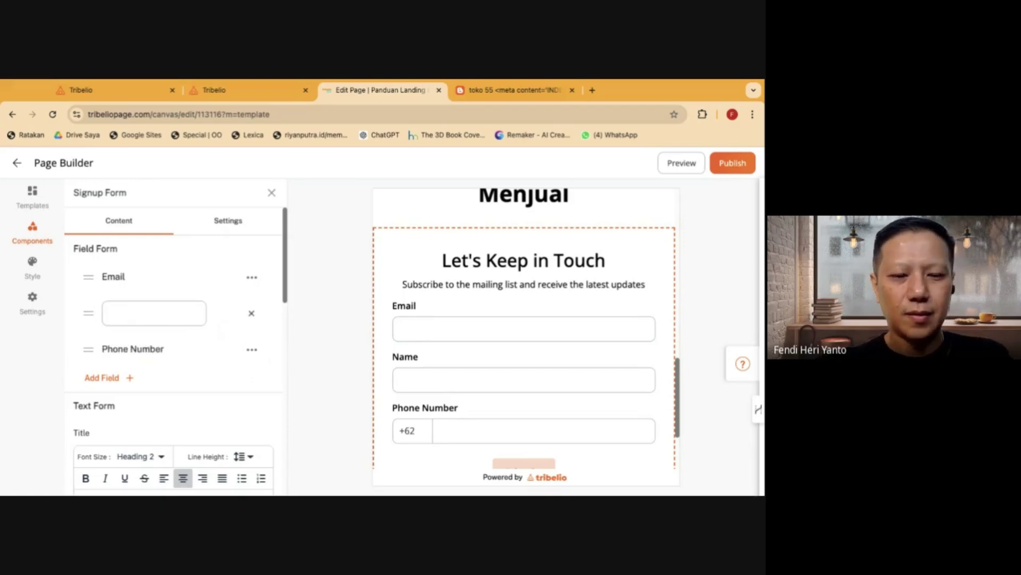
{"action": "type", "text": "Nama"}
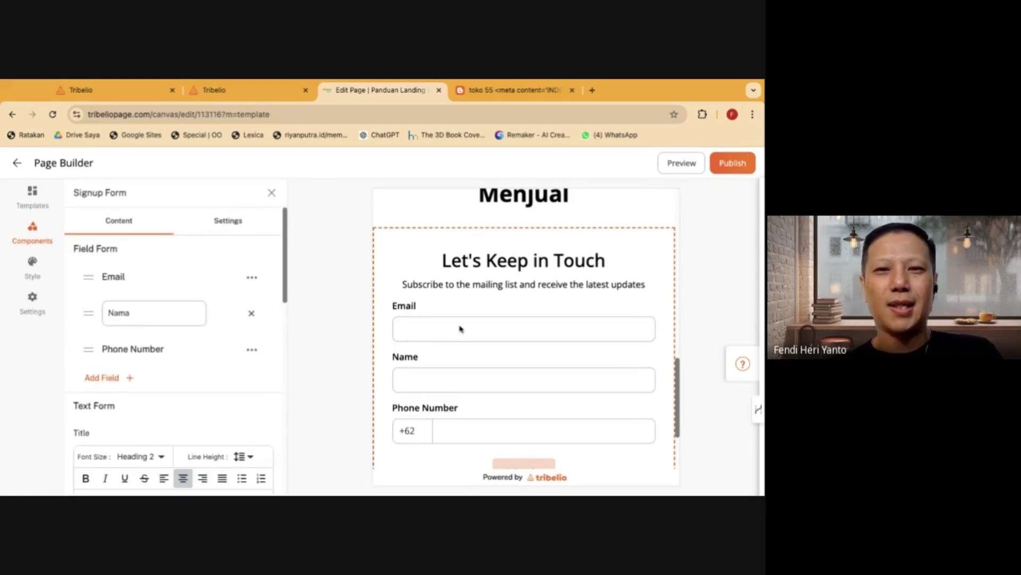
{"action": "scroll", "coordinate": [532, 306], "scroll_direction": "down", "scroll_amount": 1}
{"action": "scroll", "coordinate": [533, 305], "scroll_direction": "up", "scroll_amount": 2}
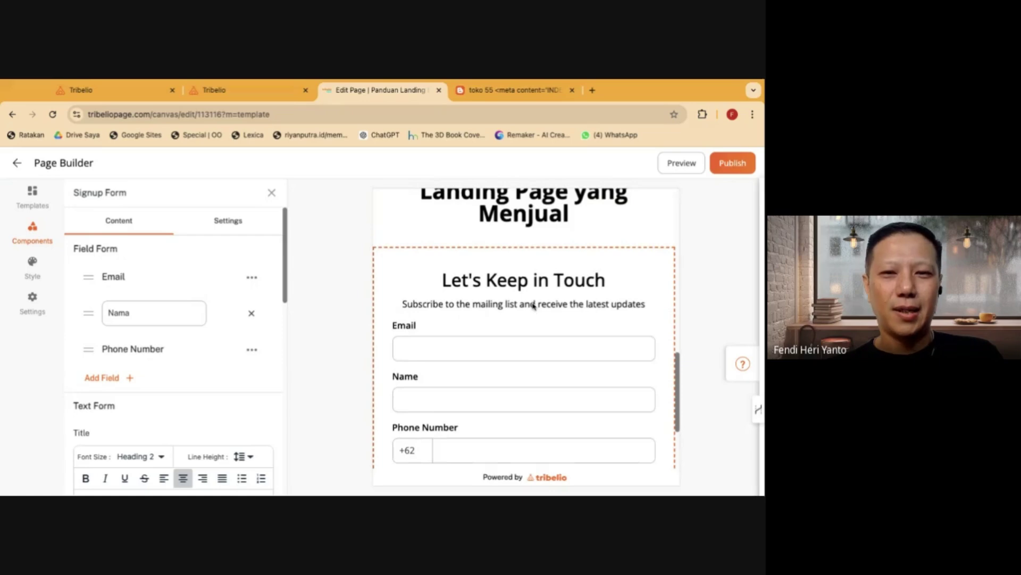
{"action": "scroll", "coordinate": [474, 362], "scroll_direction": "down", "scroll_amount": 1}
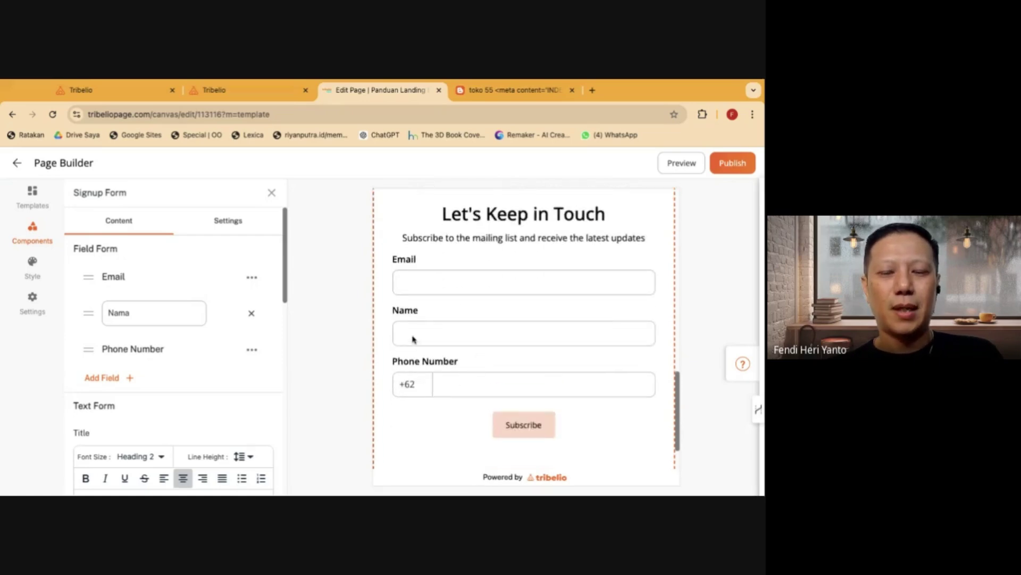
Try once more to relabel the form's Phone Number field as "No. WhatsApp"
{"action": "left_click", "coordinate": [251, 350]}
{"action": "left_click", "coordinate": [224, 383]}
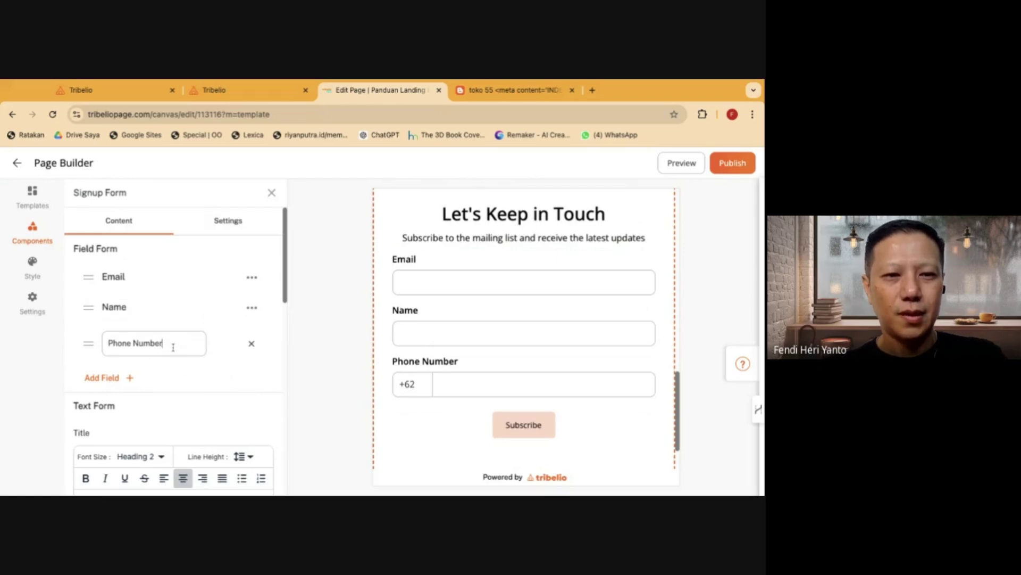
{"action": "key", "text": "BackSpace"}
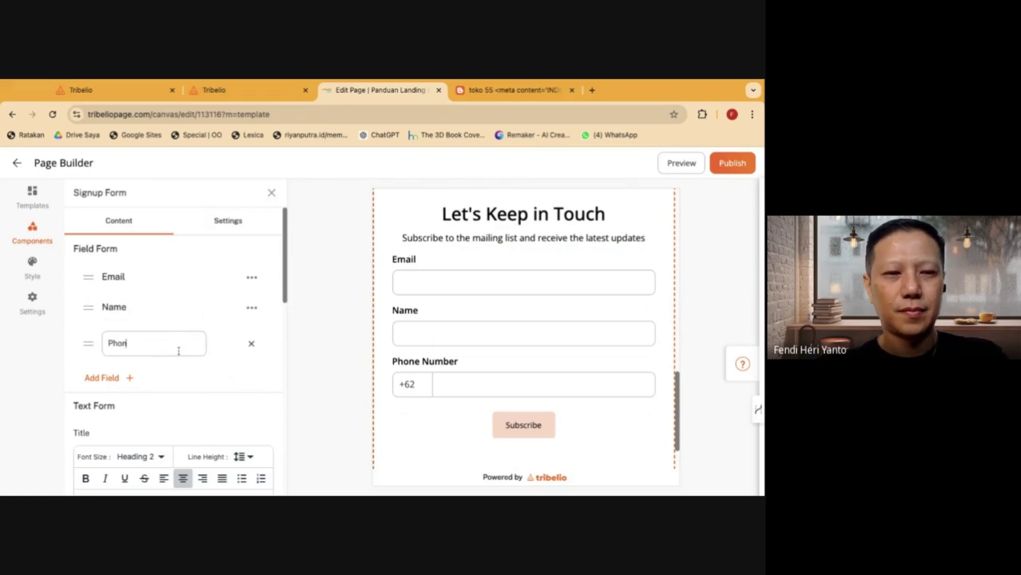
{"action": "key", "text": "BackSpace"}
{"action": "key", "text": "BackSpace"}
{"action": "key", "text": "BackSpace"}
{"action": "key", "text": "BackSpace"}
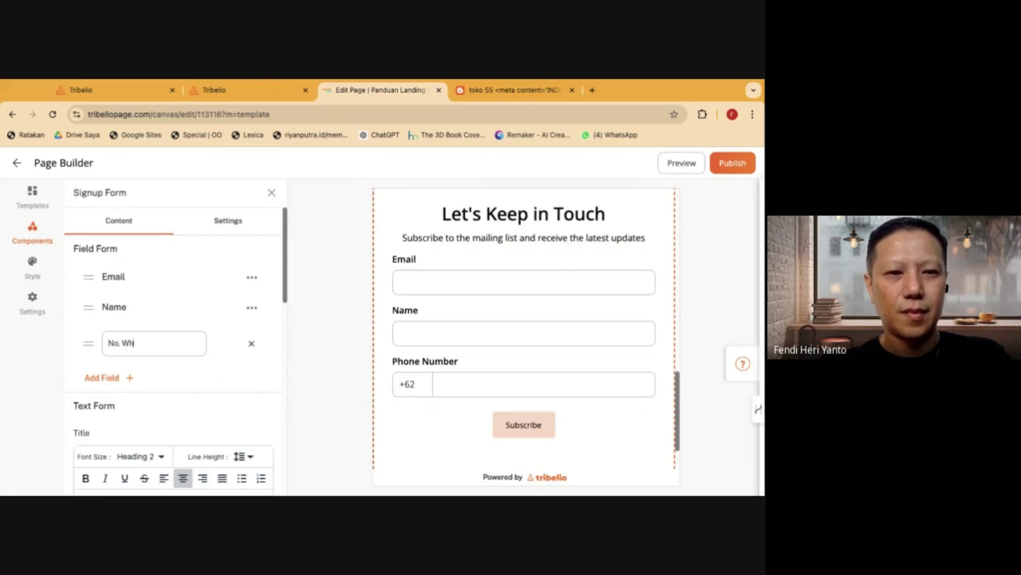
{"action": "type", "text": "No. WhatsApp"}
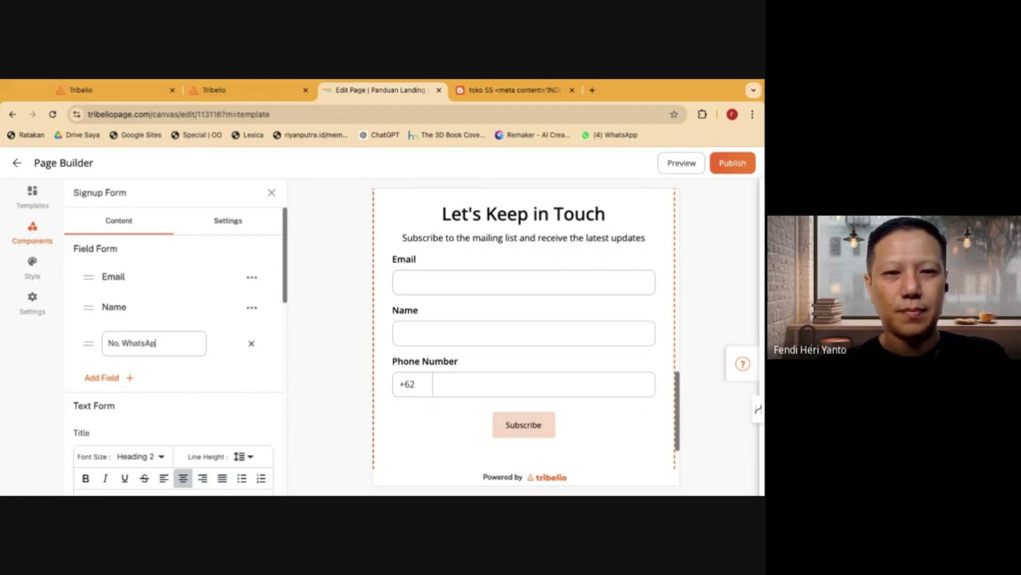
{"action": "left_click", "coordinate": [185, 382]}
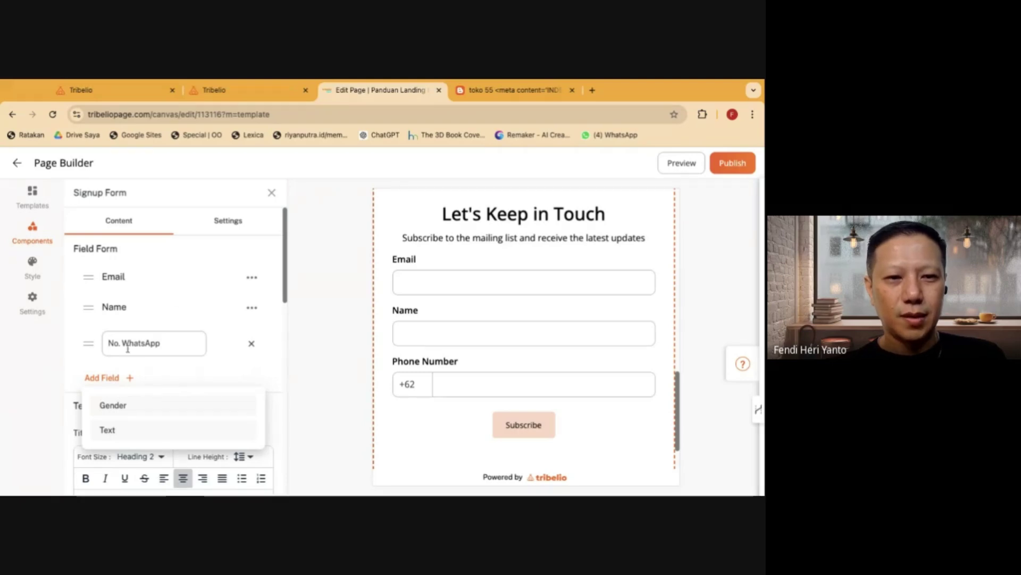
Replace the signup form's title with "Akses Sekarang!"
{"action": "scroll", "coordinate": [248, 365], "scroll_direction": "down", "scroll_amount": 2}
{"action": "left_click", "coordinate": [241, 414]}
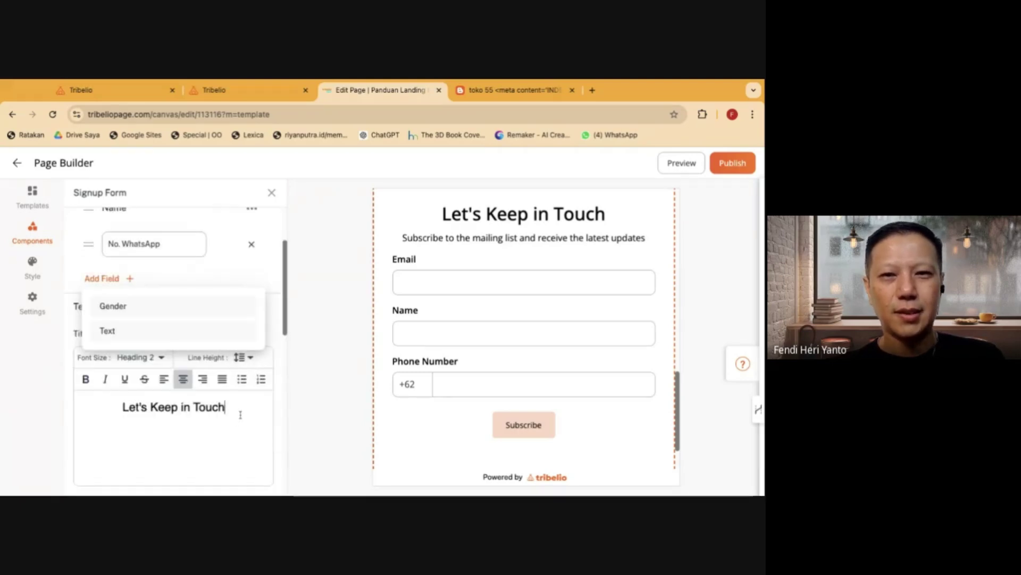
{"action": "key", "text": "alt+shift+Left"}
{"action": "key", "text": "alt+shift+Left"}
{"action": "key", "text": "alt+shift+Left"}
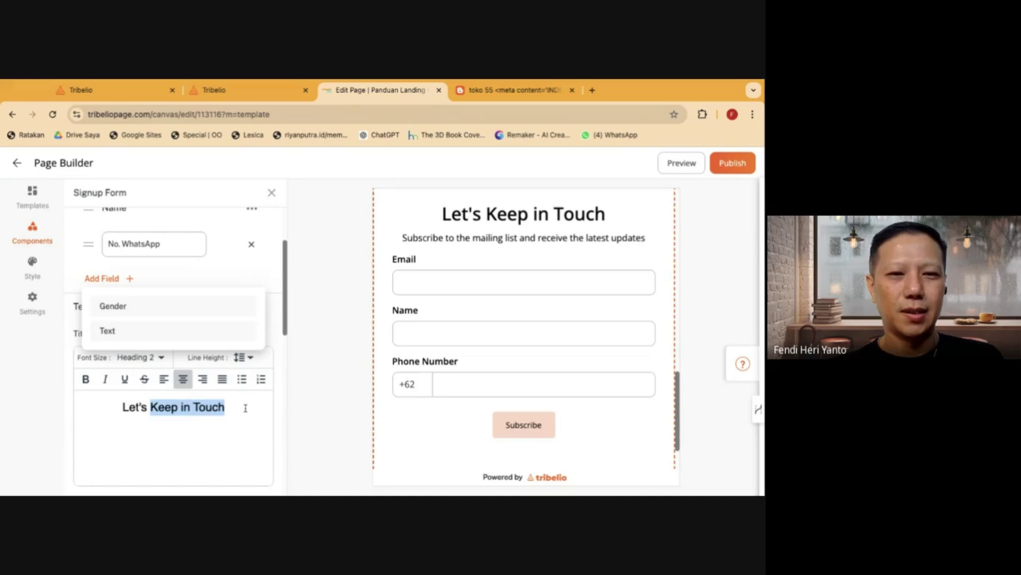
{"action": "left_click_drag", "start_coordinate": [245, 408], "coordinate": [122, 403]}
{"action": "type", "text": "A"}
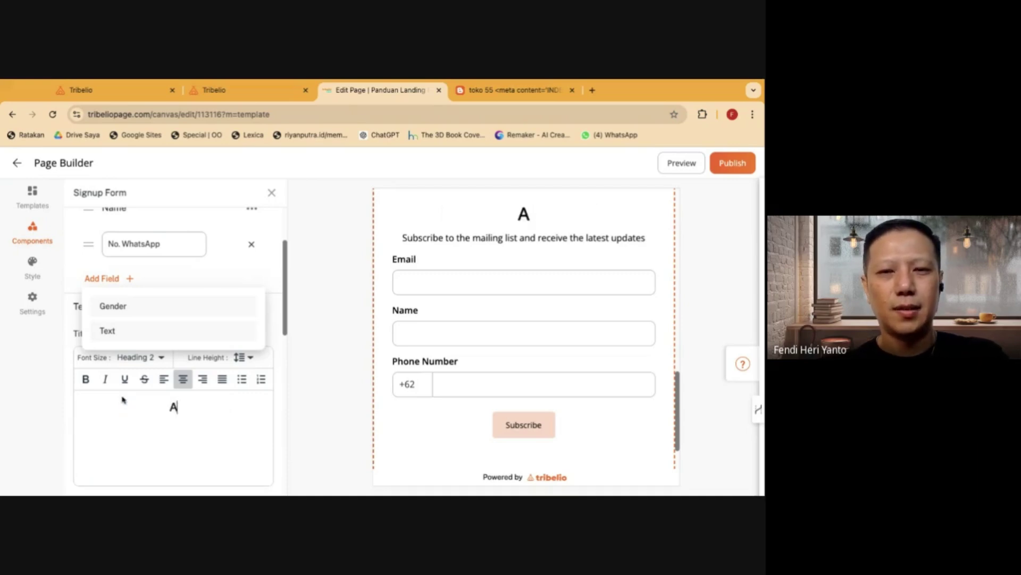
{"action": "type", "text": "kses S"}
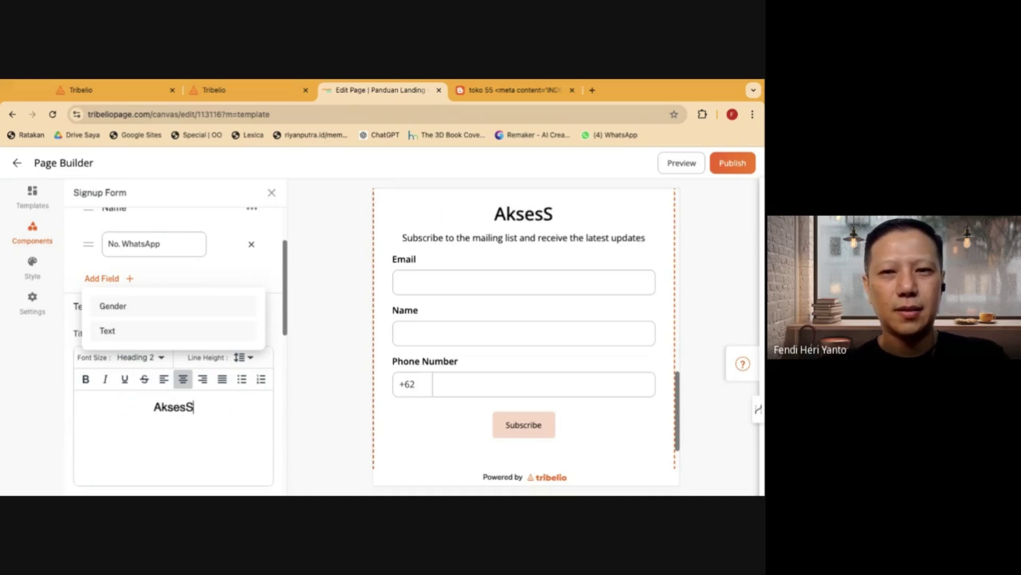
{"action": "key", "text": "BackSpace"}
{"action": "type", "text": "Sekarang"}
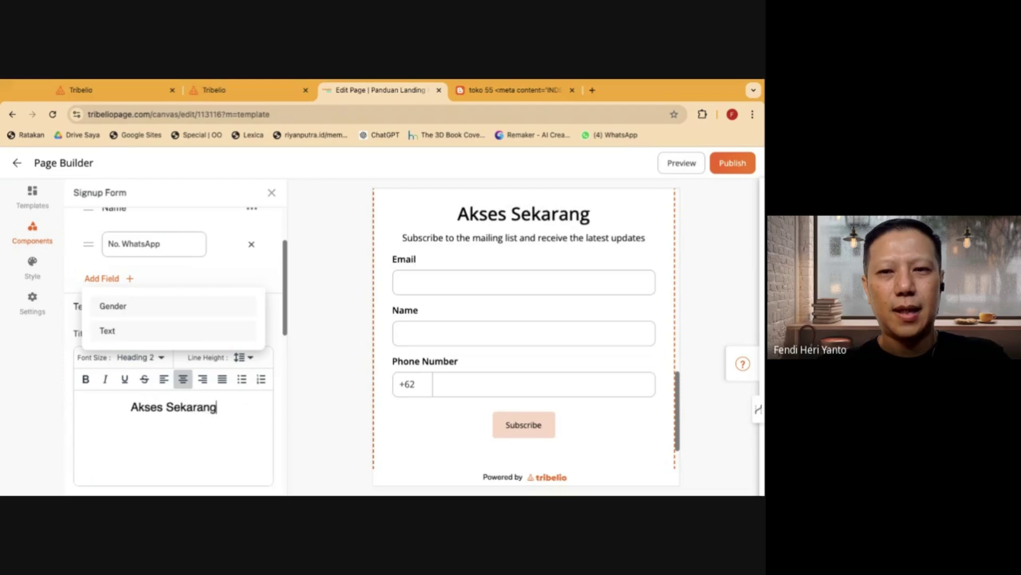
{"action": "type", "text": "!"}
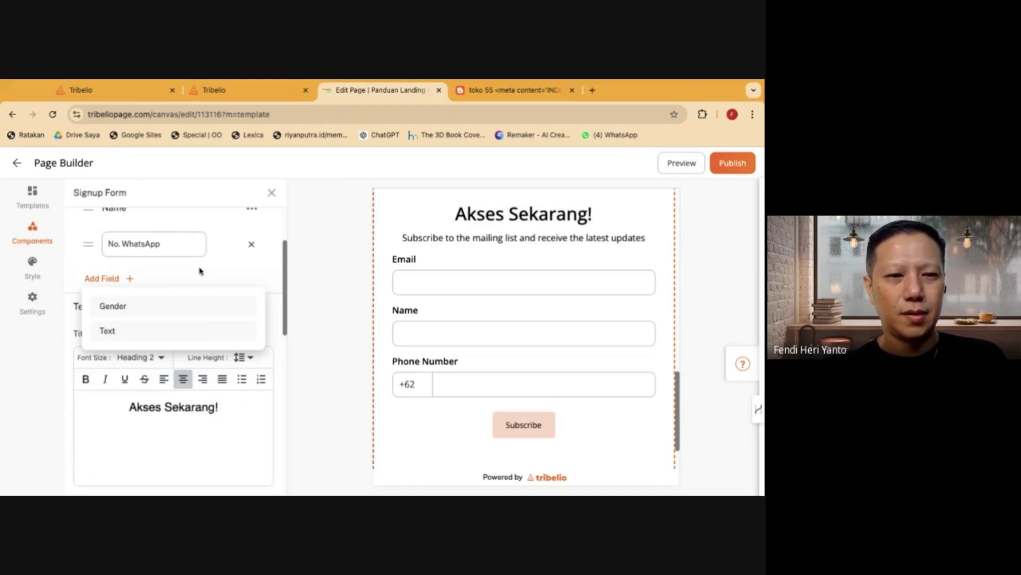
Replace the signup form's description with "Sebelum Ditutup"
{"action": "scroll", "coordinate": [251, 391], "scroll_direction": "down", "scroll_amount": 4}
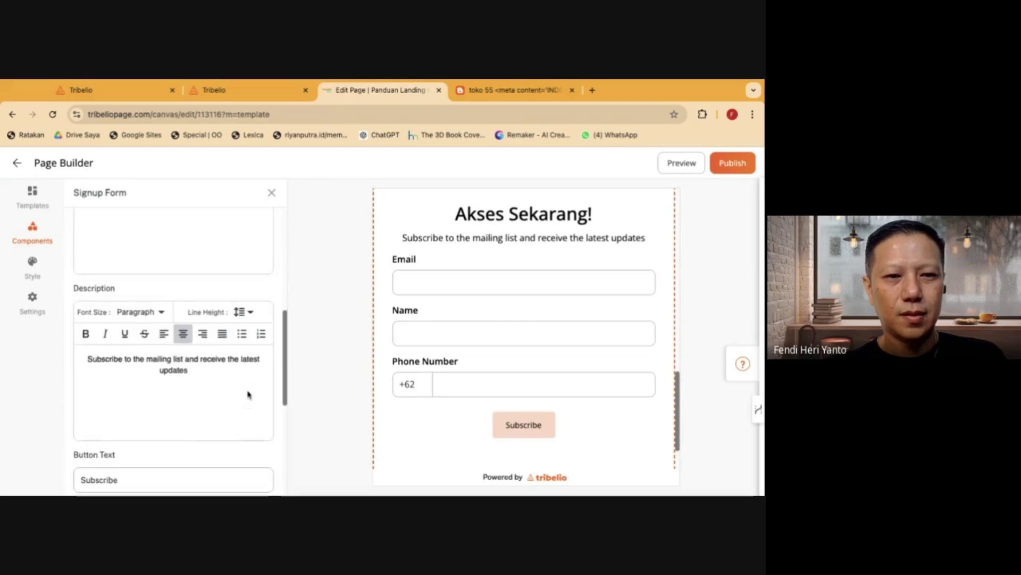
{"action": "triple_click", "coordinate": [201, 371]}
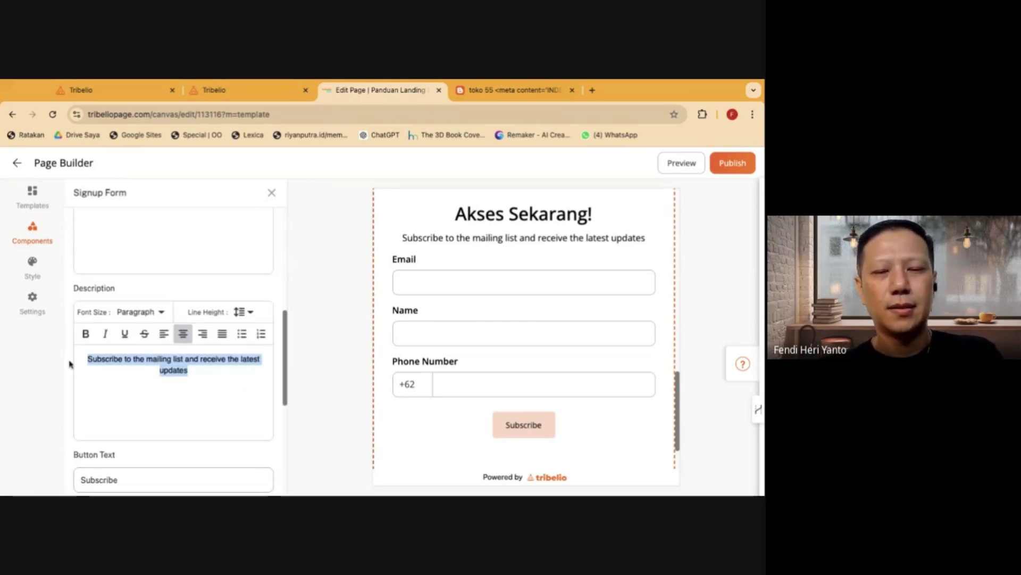
{"action": "type", "text": "Sebelum "}
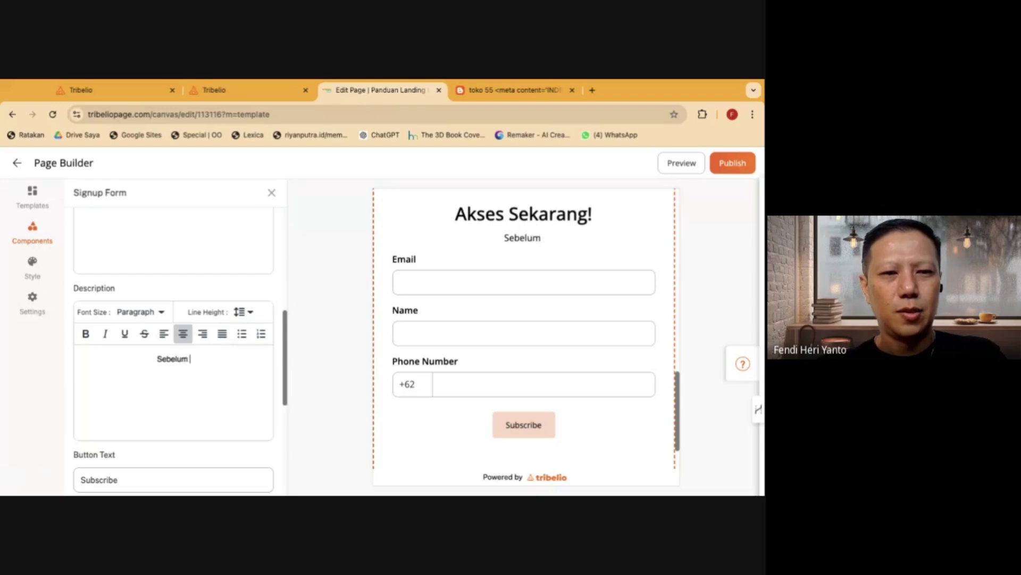
{"action": "type", "text": "Ditutup"}
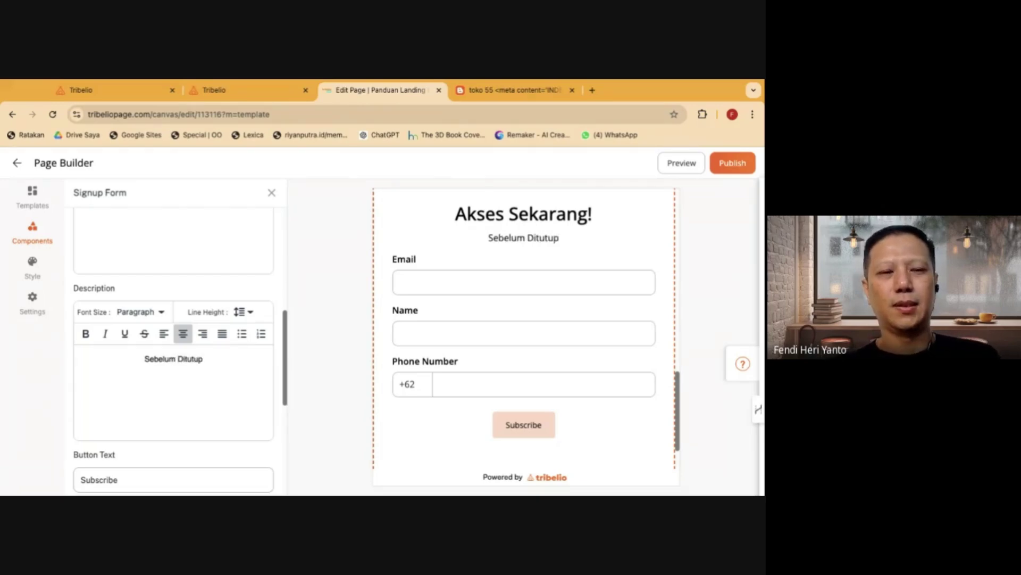
{"action": "scroll", "coordinate": [235, 388], "scroll_direction": "down", "scroll_amount": 1}
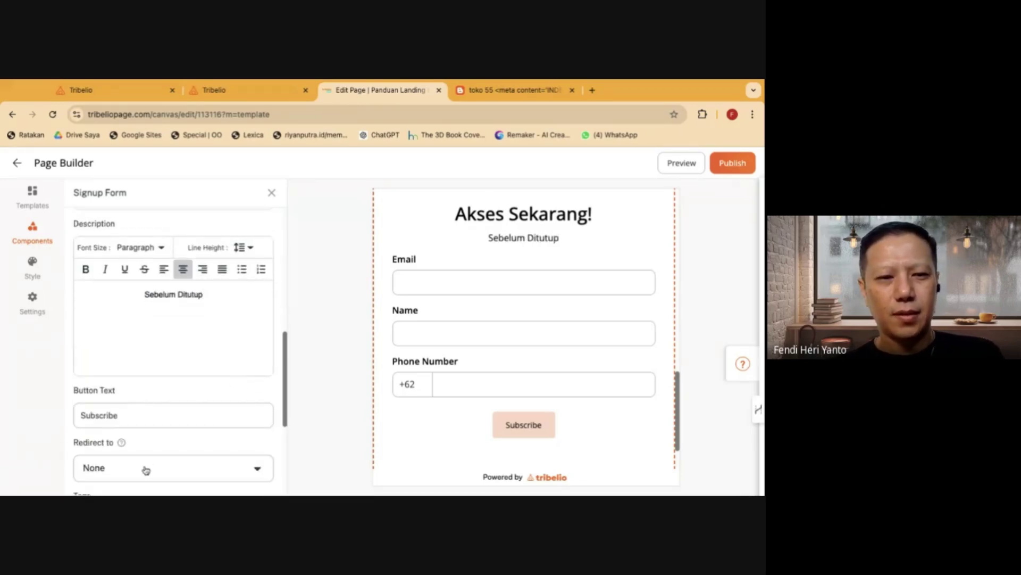
{"action": "scroll", "coordinate": [187, 420], "scroll_direction": "down", "scroll_amount": 1}
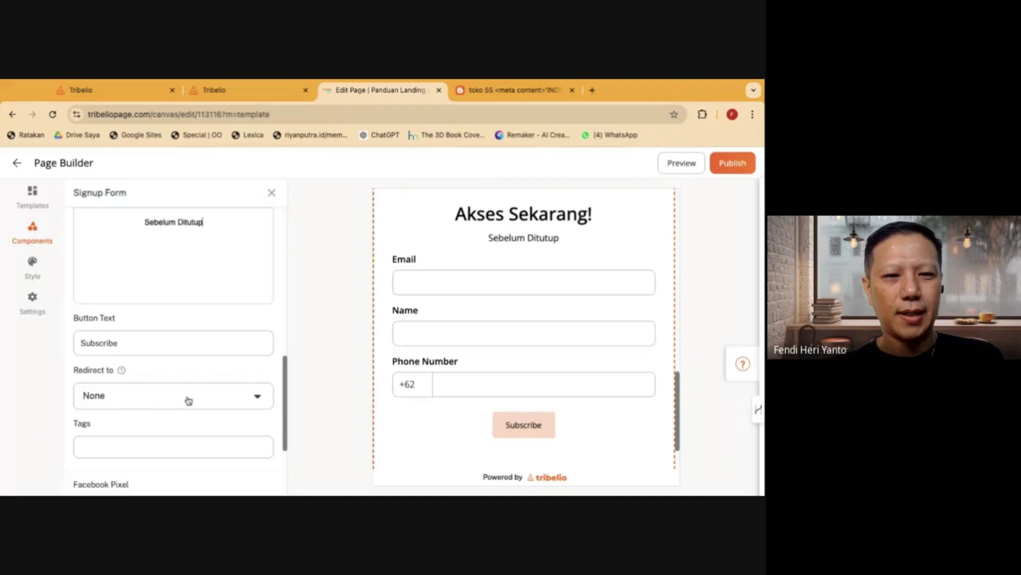
{"action": "left_click", "coordinate": [189, 400]}
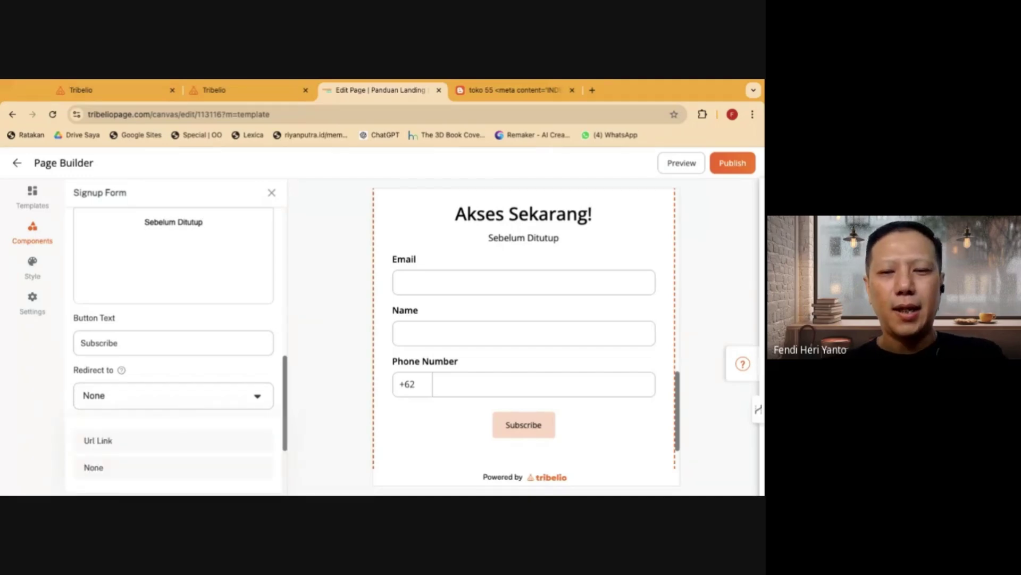
{"action": "scroll", "coordinate": [189, 396], "scroll_direction": "down", "scroll_amount": 1}
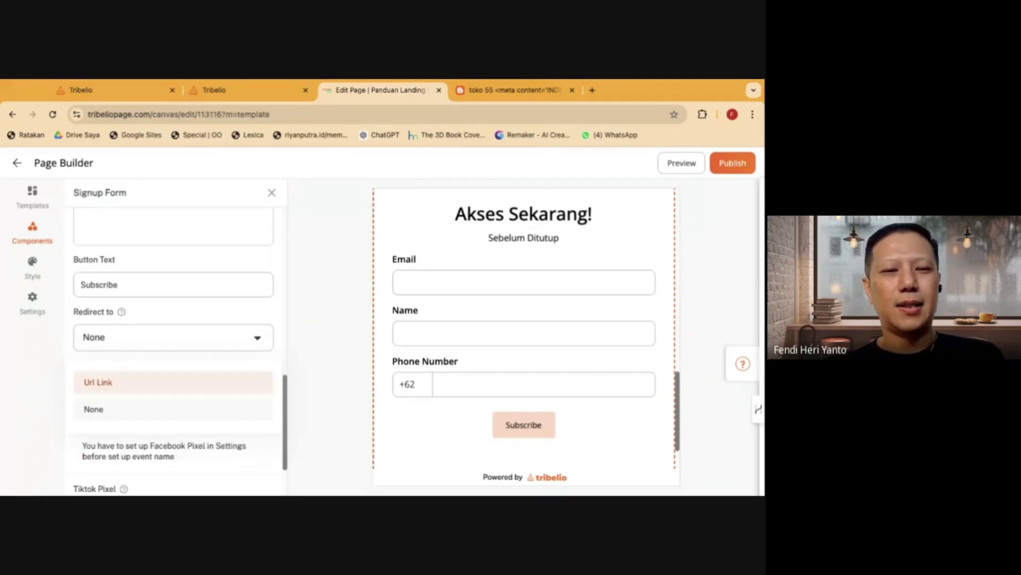
{"action": "left_click", "coordinate": [113, 383]}
{"action": "left_click", "coordinate": [151, 376]}
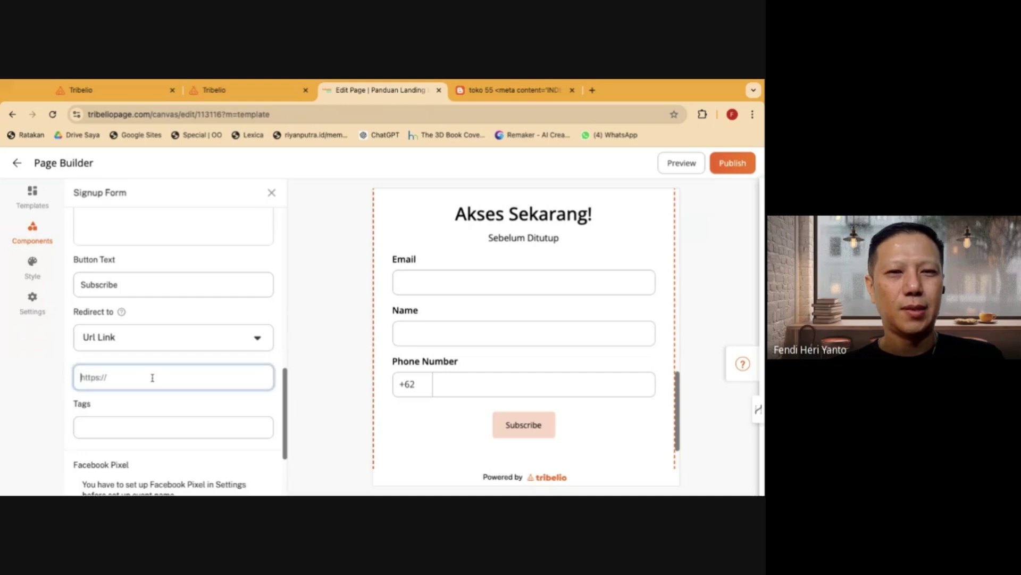
{"action": "left_click", "coordinate": [506, 91]}
{"action": "left_click", "coordinate": [165, 115]}
{"action": "key", "text": "ctrl+c"}
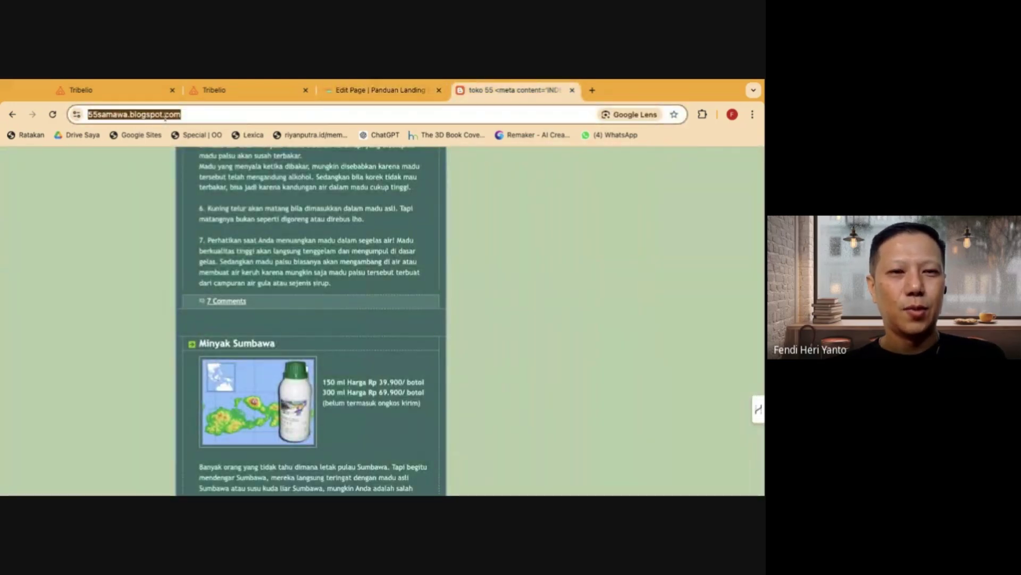
{"action": "left_click", "coordinate": [380, 90]}
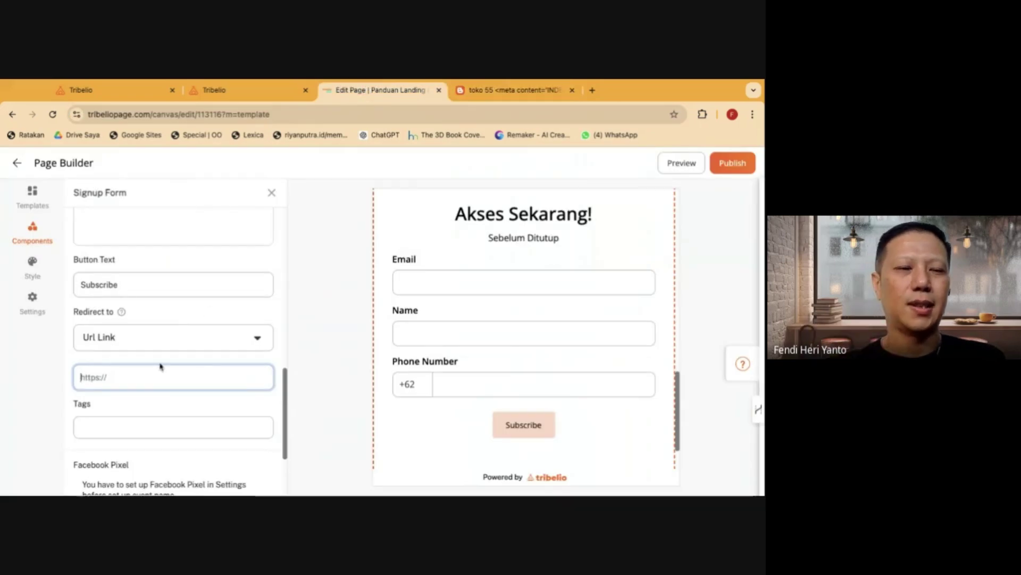
{"action": "key", "text": "ctrl+v"}
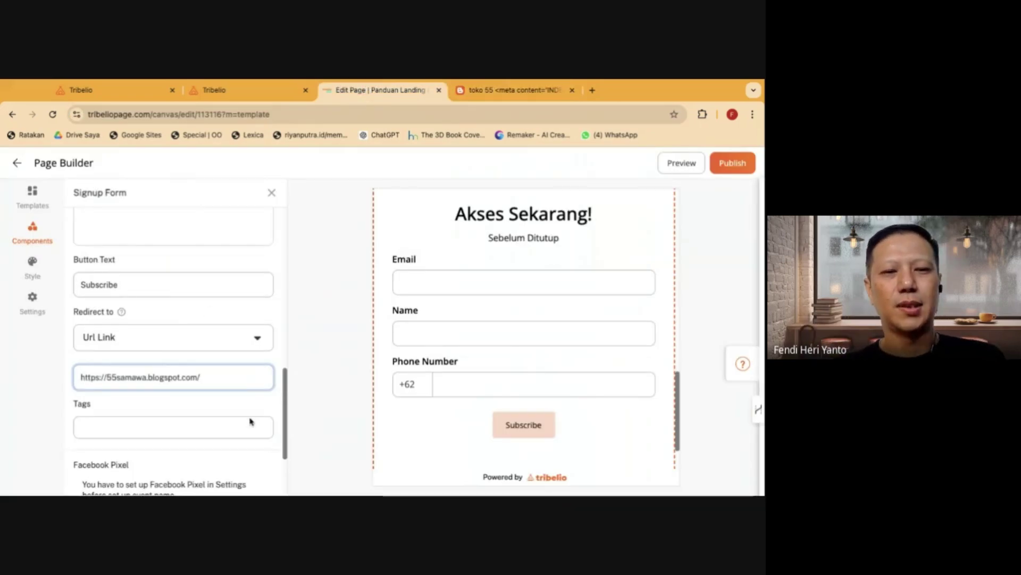
{"action": "scroll", "coordinate": [269, 429], "scroll_direction": "down", "scroll_amount": 2}
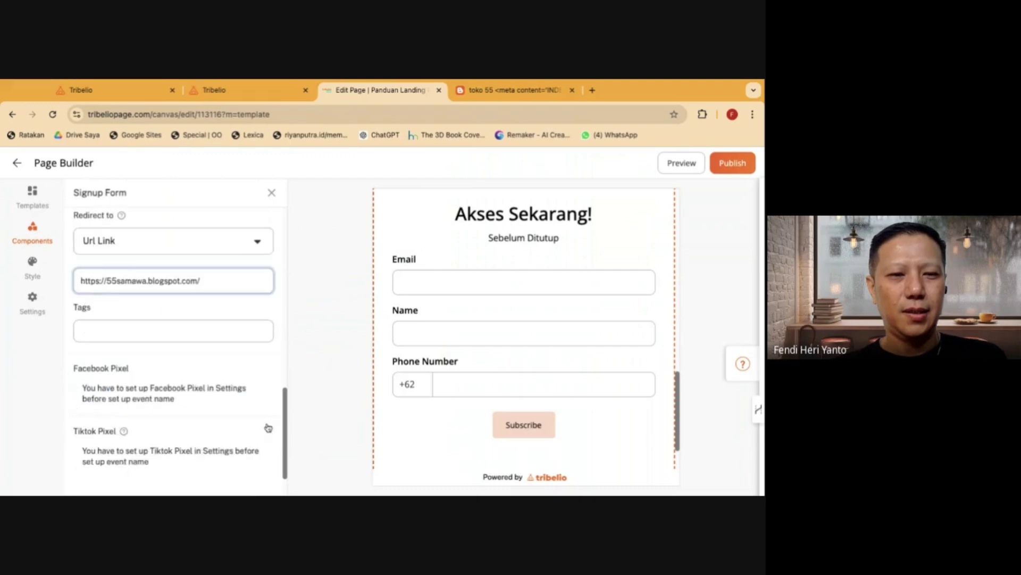
{"action": "scroll", "coordinate": [269, 427], "scroll_direction": "up", "scroll_amount": 5}
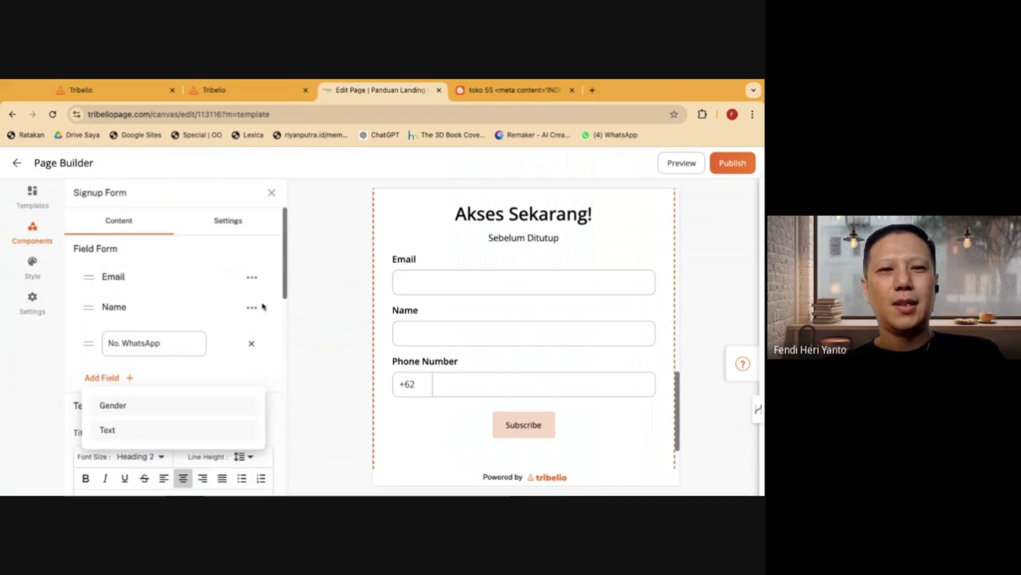
{"action": "left_click", "coordinate": [271, 193]}
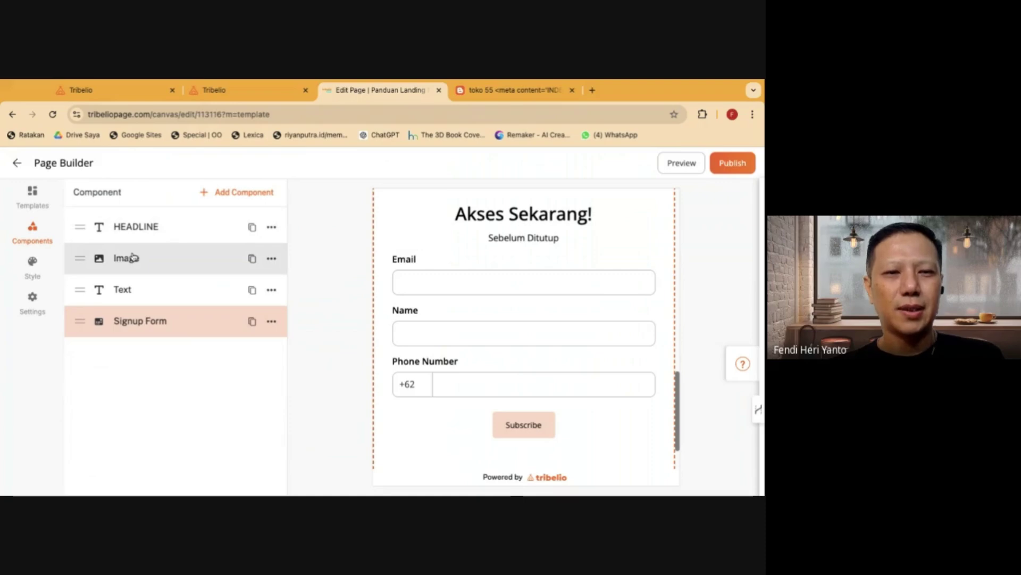
Publish the landing page with its headline, image, text and signup form, and confirm the publication
{"action": "left_click", "coordinate": [146, 334]}
{"action": "scroll", "coordinate": [560, 342], "scroll_direction": "up", "scroll_amount": 3}
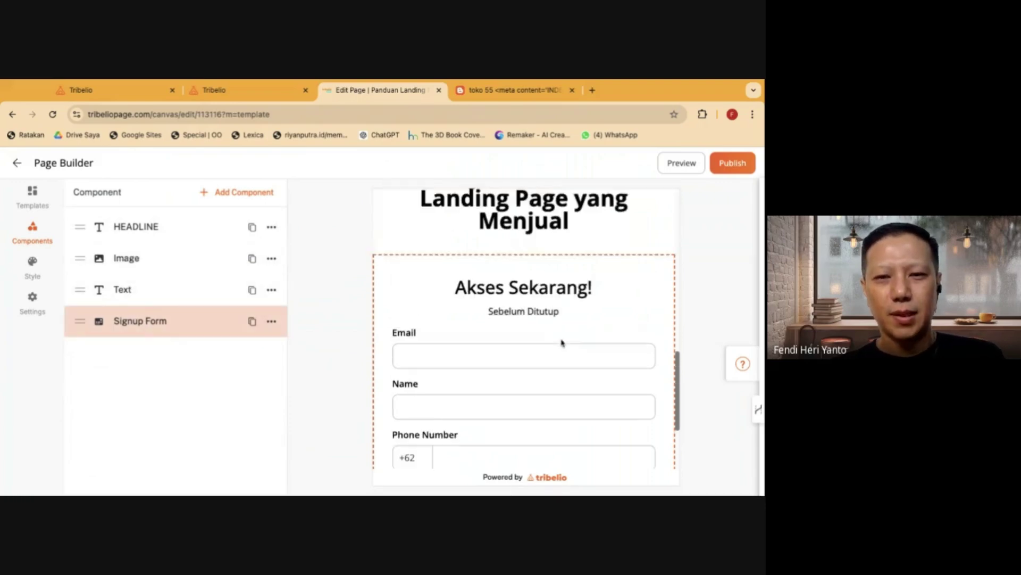
{"action": "scroll", "coordinate": [561, 342], "scroll_direction": "up", "scroll_amount": 6}
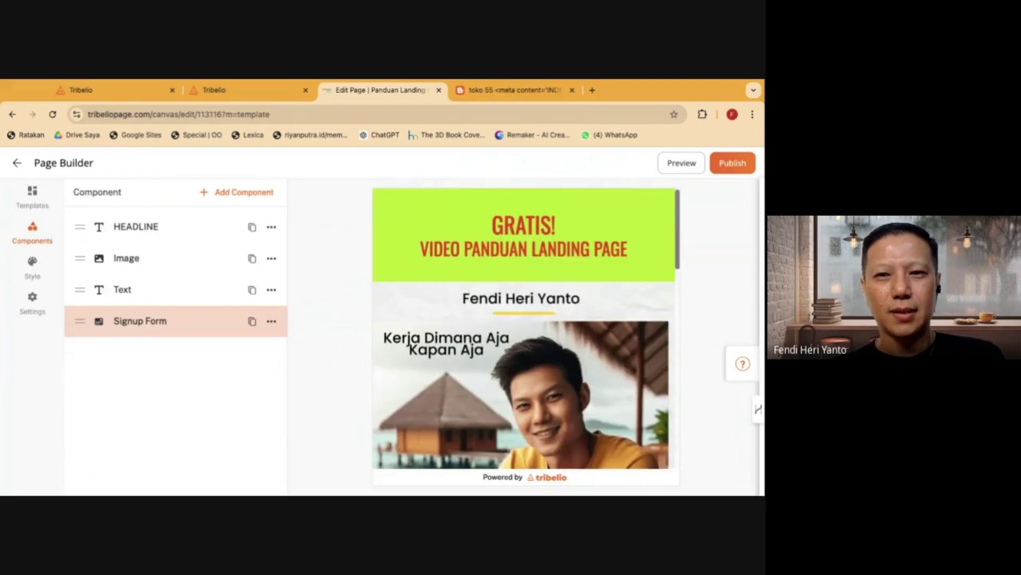
{"action": "left_click", "coordinate": [734, 168]}
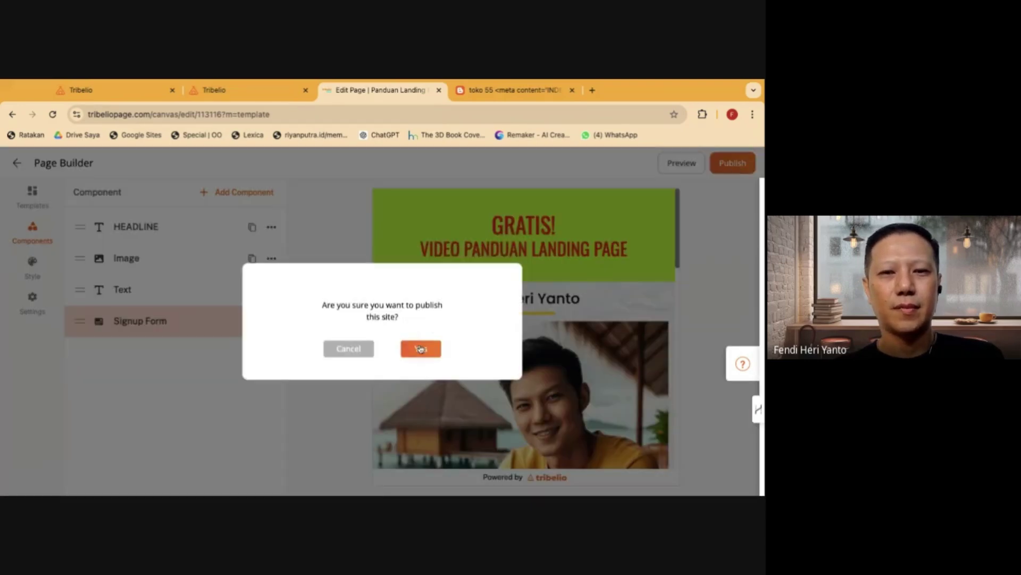
{"action": "left_click", "coordinate": [421, 348]}
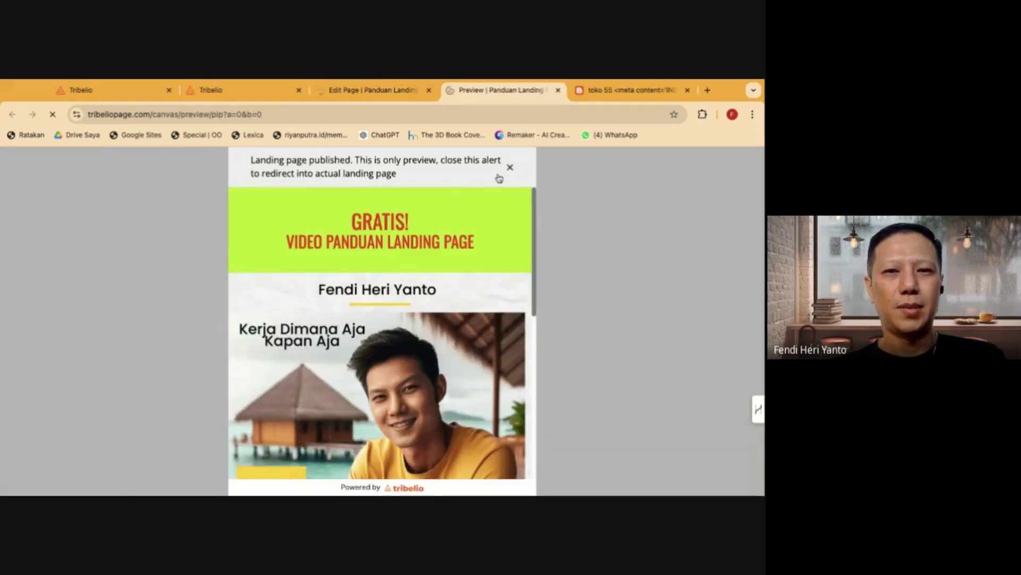
Review the published preview down to the signup form, dismiss the preview alert to open the live page, and select its web address
{"action": "scroll", "coordinate": [446, 290], "scroll_direction": "down", "scroll_amount": 5}
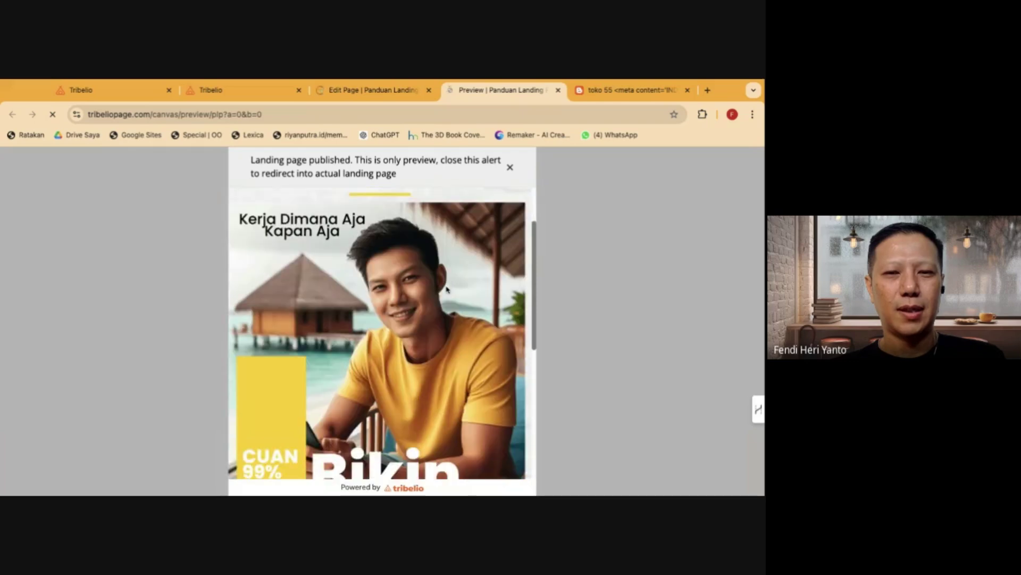
{"action": "scroll", "coordinate": [447, 290], "scroll_direction": "down", "scroll_amount": 5}
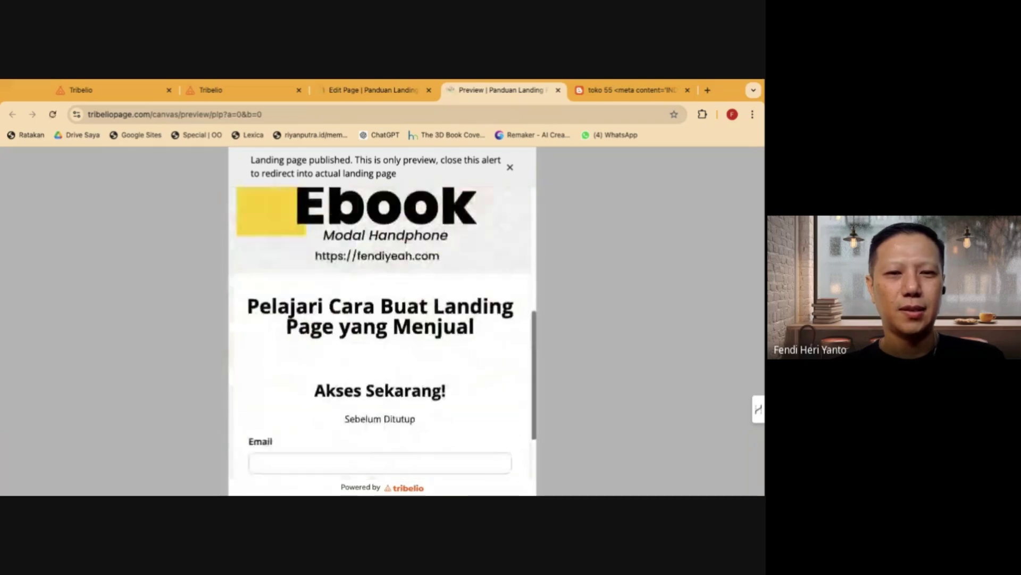
{"action": "scroll", "coordinate": [383, 332], "scroll_direction": "down", "scroll_amount": 2}
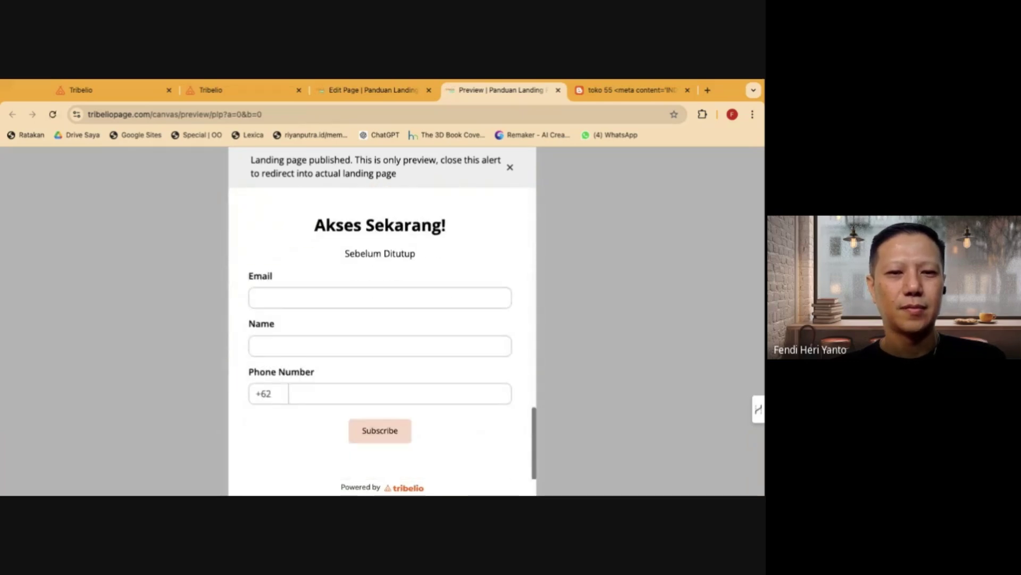
{"action": "scroll", "coordinate": [380, 332], "scroll_direction": "up", "scroll_amount": 12}
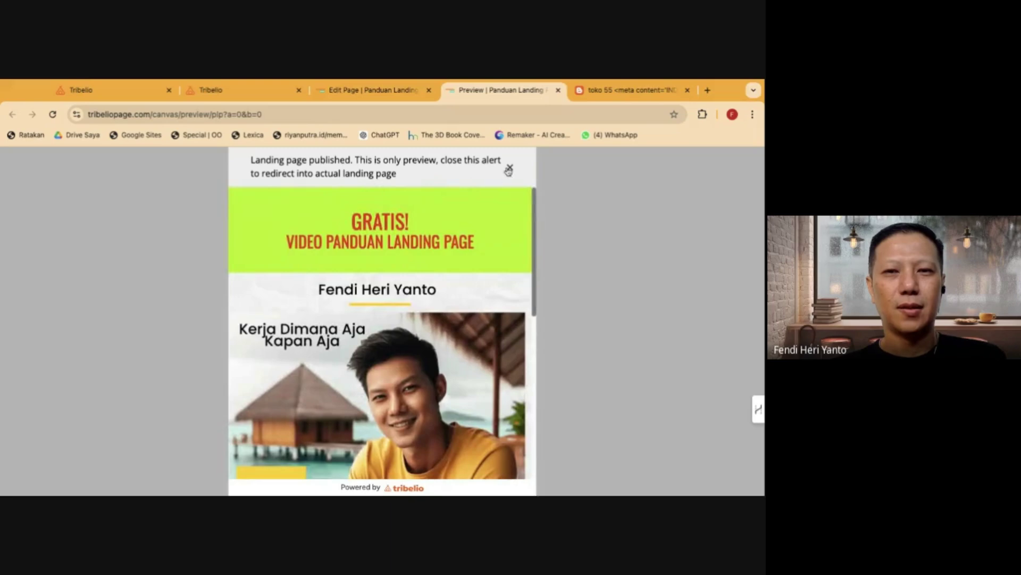
{"action": "left_click", "coordinate": [509, 168]}
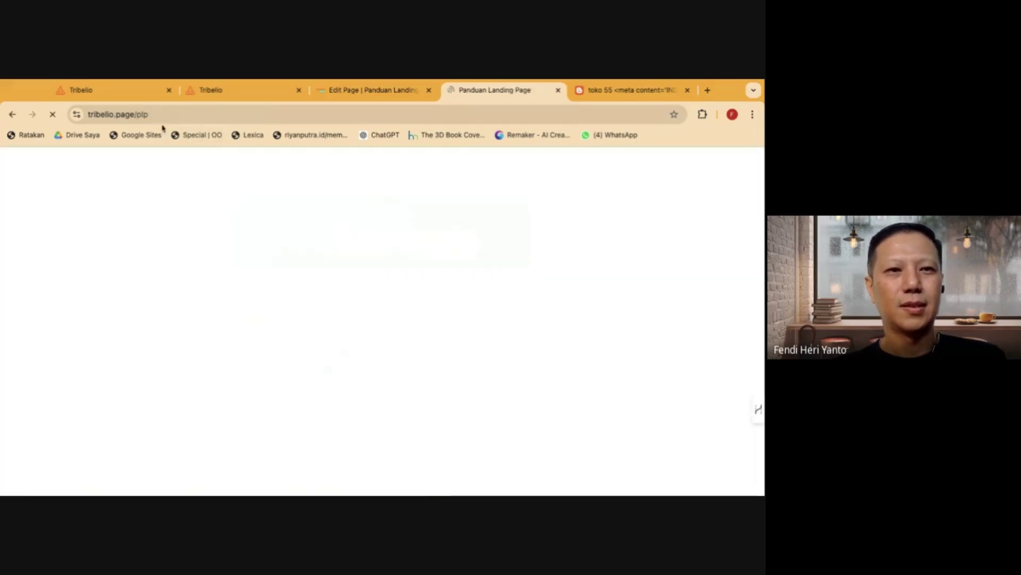
{"action": "left_click", "coordinate": [164, 115]}
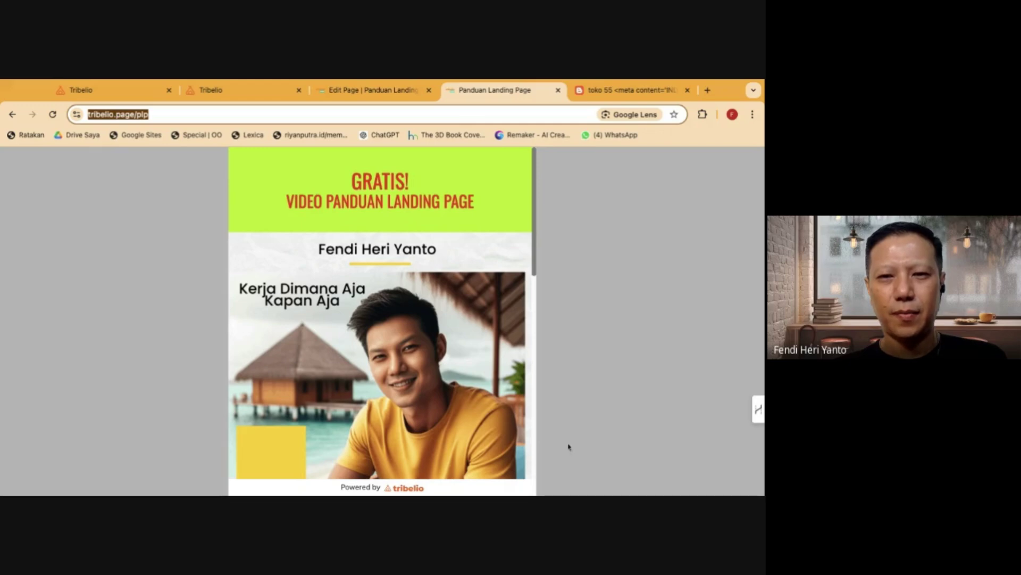
Switch to the open blog page and select its web address
{"action": "left_click", "coordinate": [724, 130]}
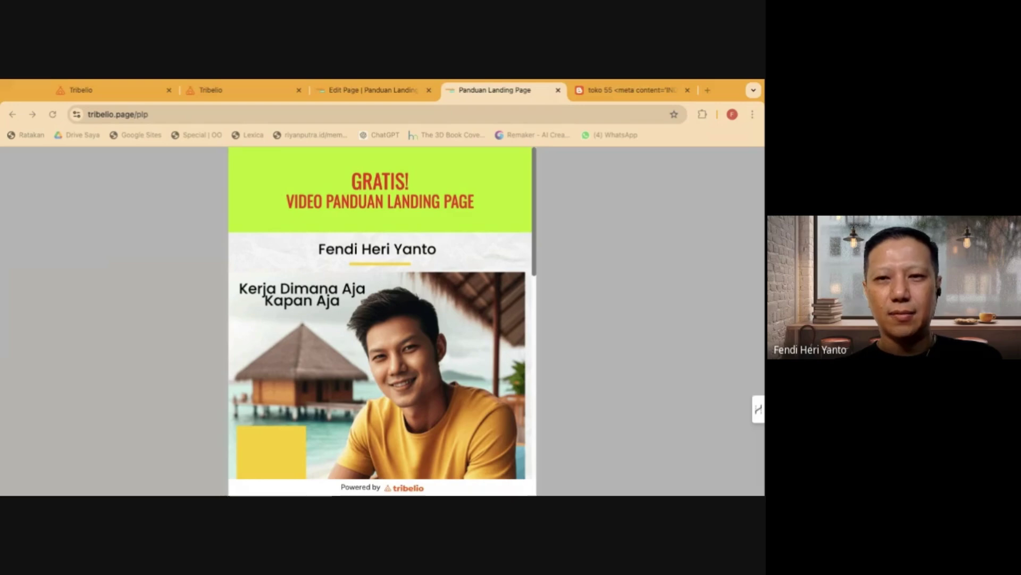
{"action": "key", "text": "ctrl+Tab"}
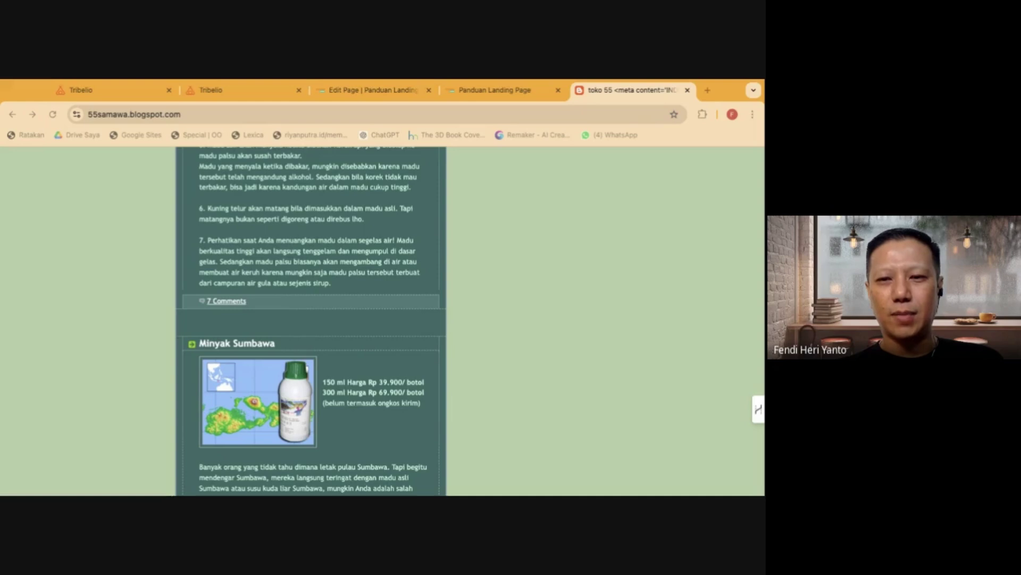
{"action": "left_click", "coordinate": [135, 113]}
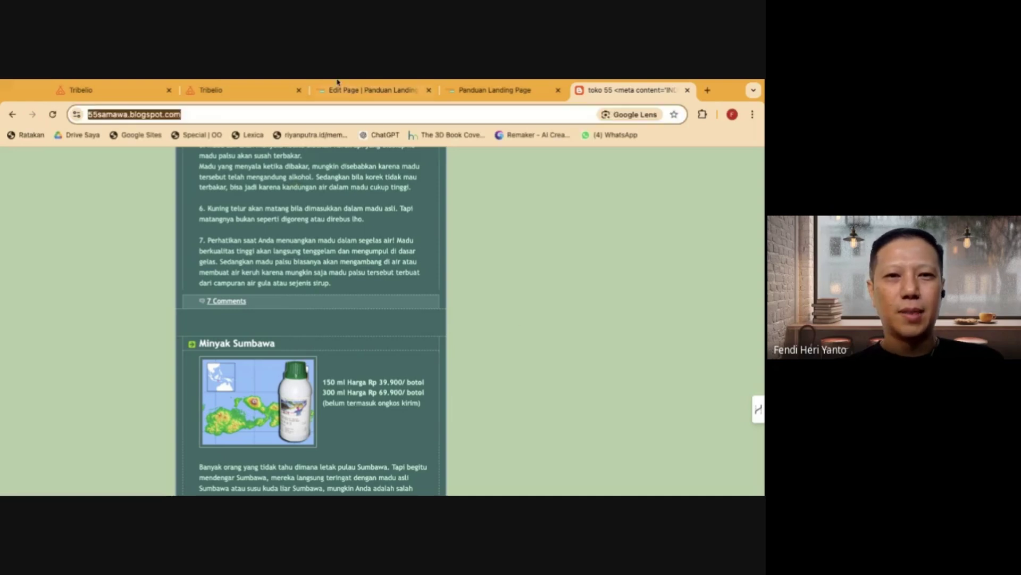
Return to the page editor and add a Video component from the Media category below the signup form
{"action": "left_click", "coordinate": [353, 91]}
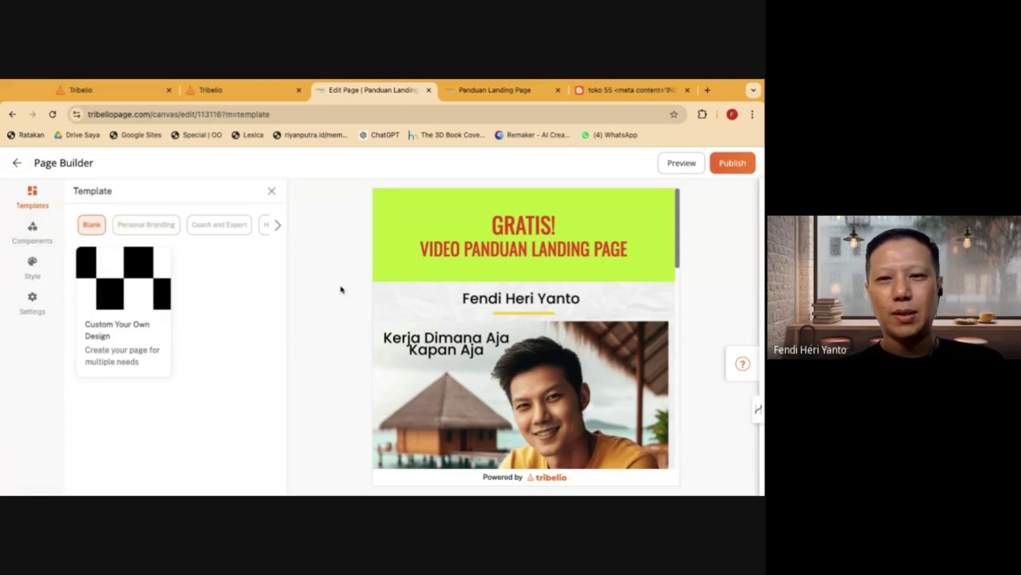
{"action": "scroll", "coordinate": [512, 336], "scroll_direction": "down", "scroll_amount": 10}
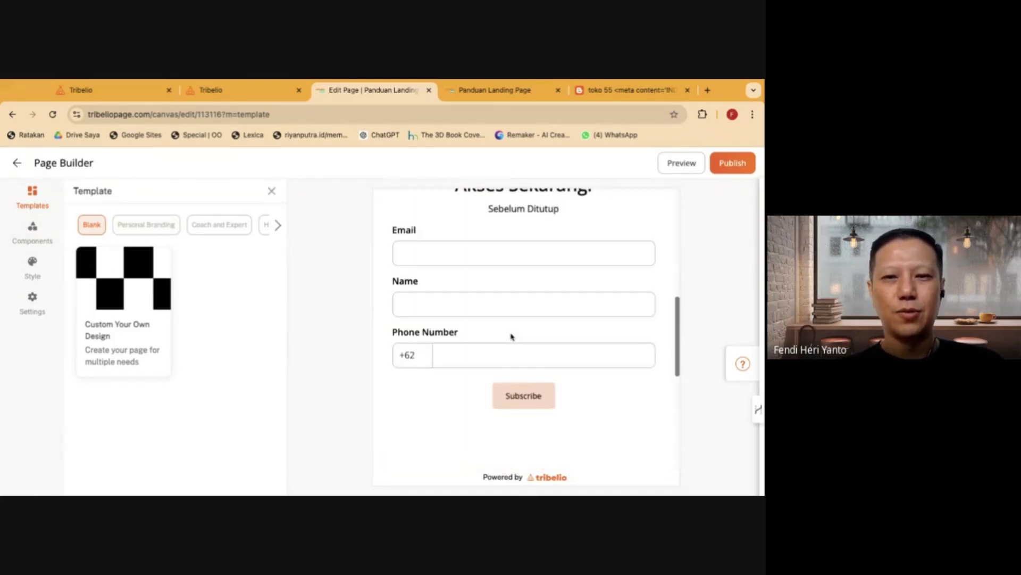
{"action": "left_click", "coordinate": [32, 237]}
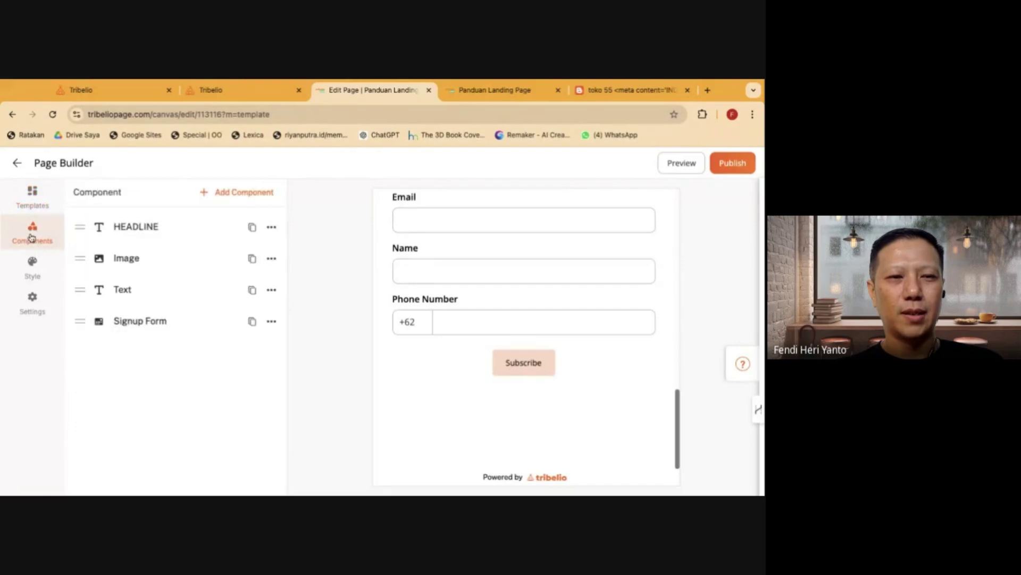
{"action": "left_click", "coordinate": [233, 191]}
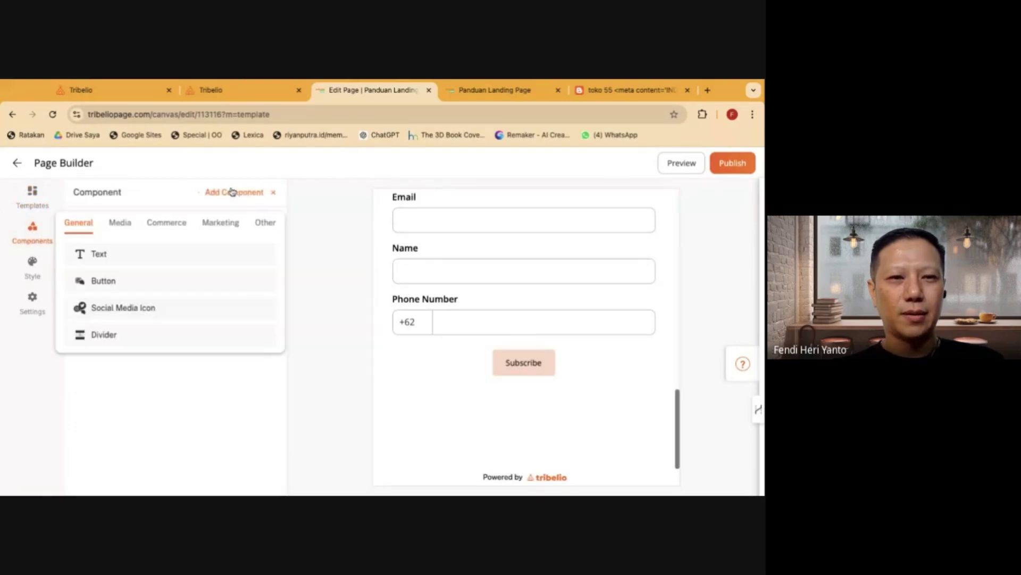
{"action": "left_click", "coordinate": [120, 223]}
{"action": "left_click", "coordinate": [98, 307]}
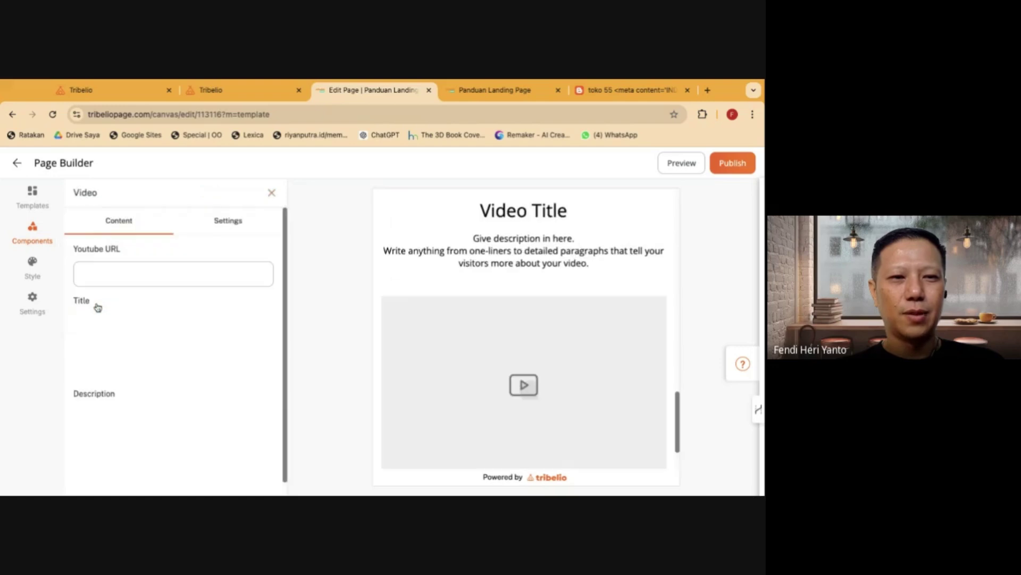
Open youtube.com in a new browser tab and get the link of the video "Jigoro Kano's throwing techniques VS Modern throwing techniques"
{"action": "left_click", "coordinate": [139, 273]}
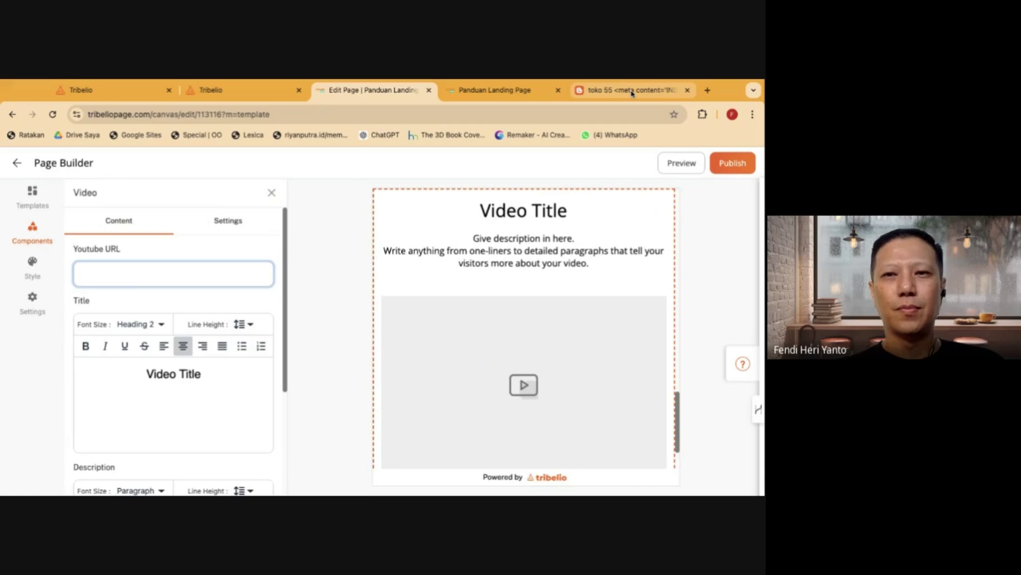
{"action": "left_click", "coordinate": [707, 90]}
{"action": "type", "text": "youtube.com"}
{"action": "key", "text": "Return"}
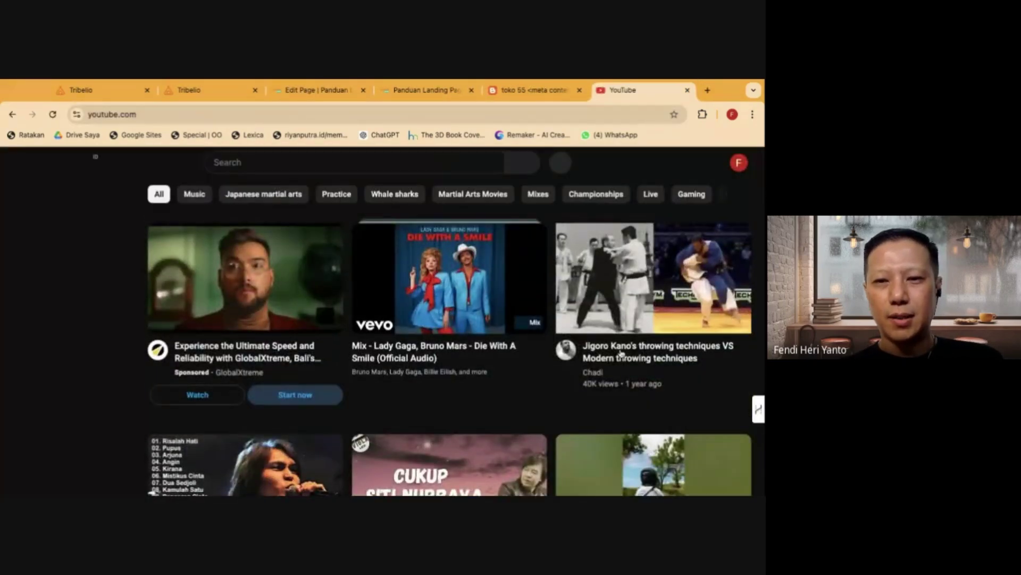
{"action": "triple_click", "coordinate": [621, 354]}
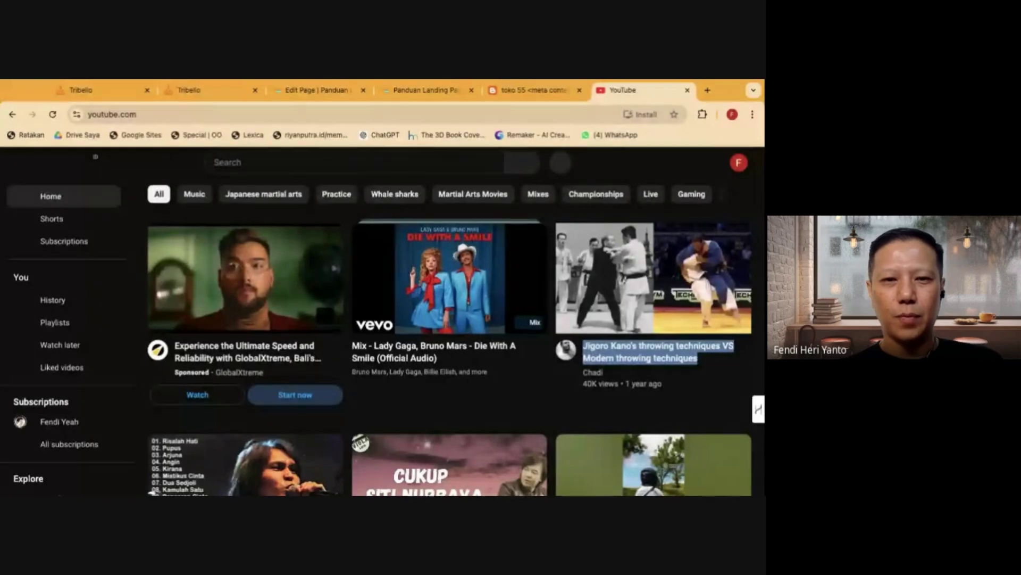
{"action": "left_click", "coordinate": [324, 90]}
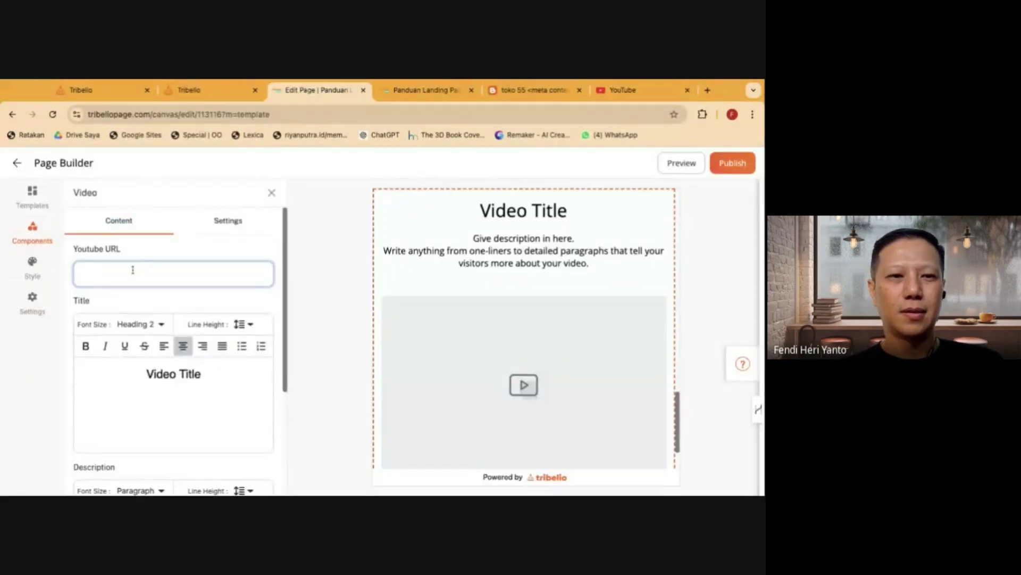
{"action": "type", "text": "https://www.youtube.com/watch?v=QIv7oRNB9X4"}
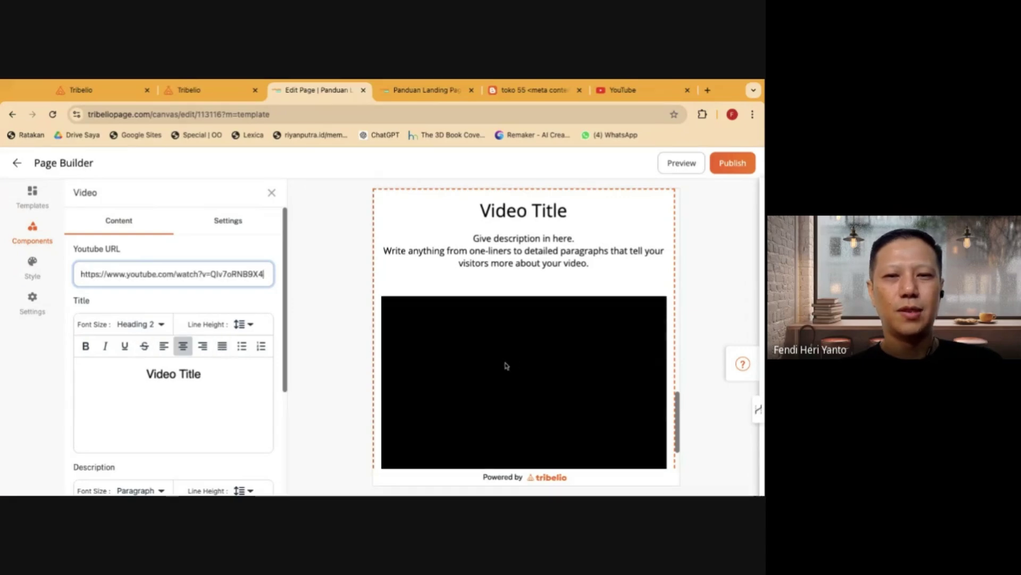
{"action": "scroll", "coordinate": [506, 365], "scroll_direction": "down", "scroll_amount": 1}
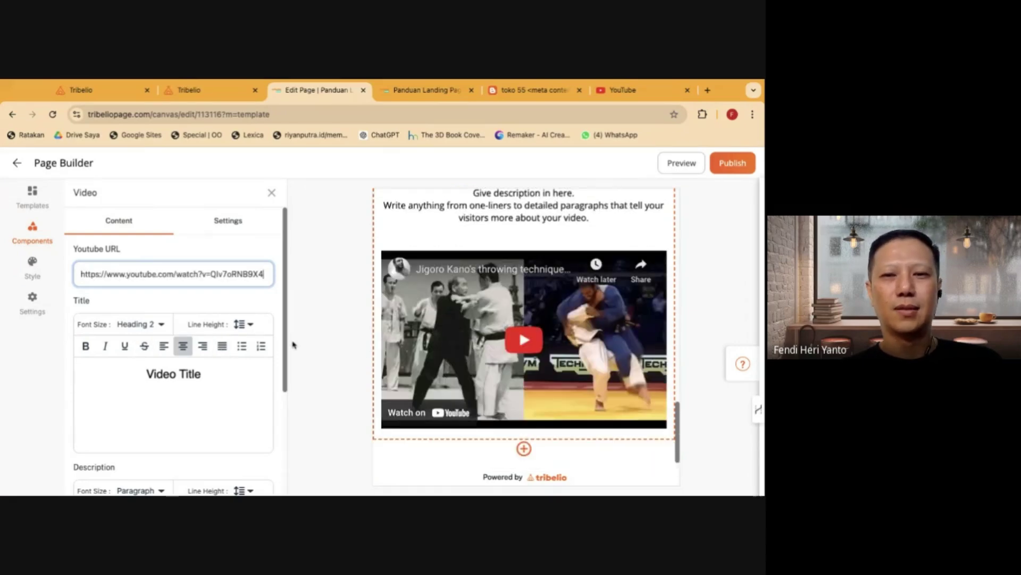
Select the Video component's placeholder title text and look over its description field
{"action": "left_click", "coordinate": [213, 376]}
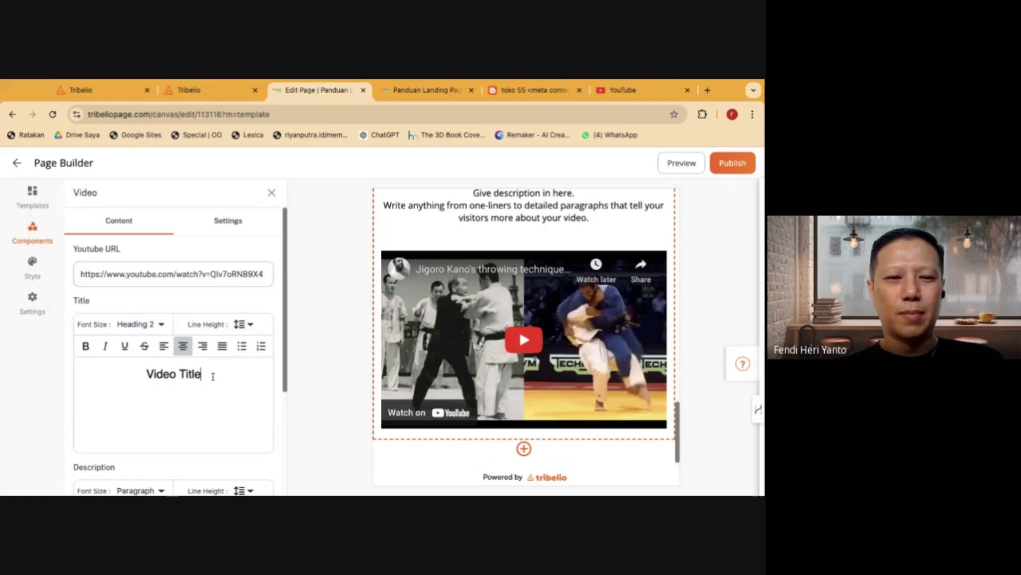
{"action": "key", "text": "shift+Left"}
{"action": "key", "text": "shift+Left"}
{"action": "key", "text": "shift+Left"}
{"action": "key", "text": "shift+Left"}
{"action": "key", "text": "shift+Left"}
{"action": "key", "text": "shift+Left"}
{"action": "key", "text": "shift+Left"}
{"action": "key", "text": "shift+Left"}
{"action": "key", "text": "shift+Left"}
{"action": "key", "text": "shift+Left"}
{"action": "key", "text": "shift+Left"}
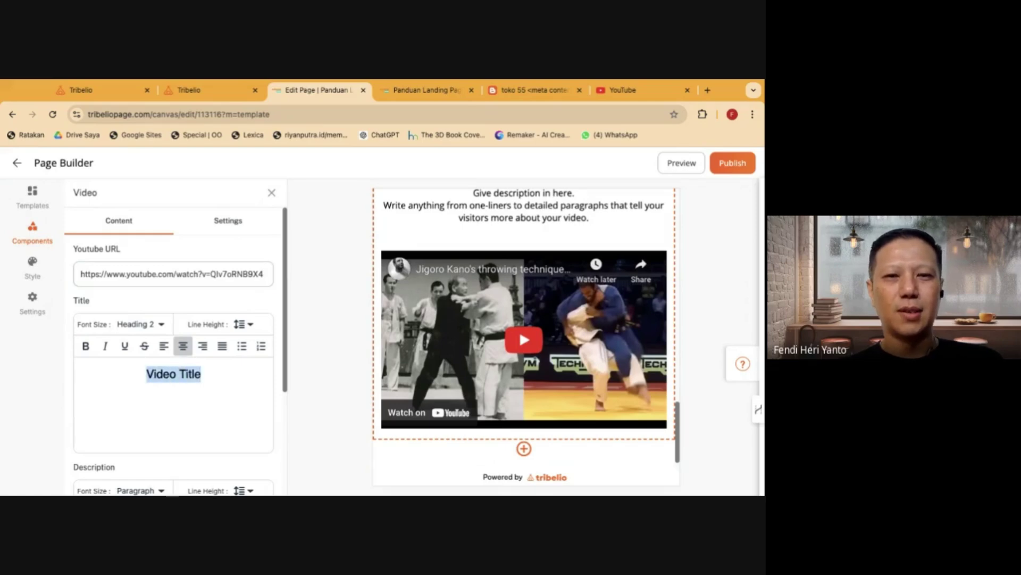
{"action": "scroll", "coordinate": [224, 390], "scroll_direction": "down", "scroll_amount": 3}
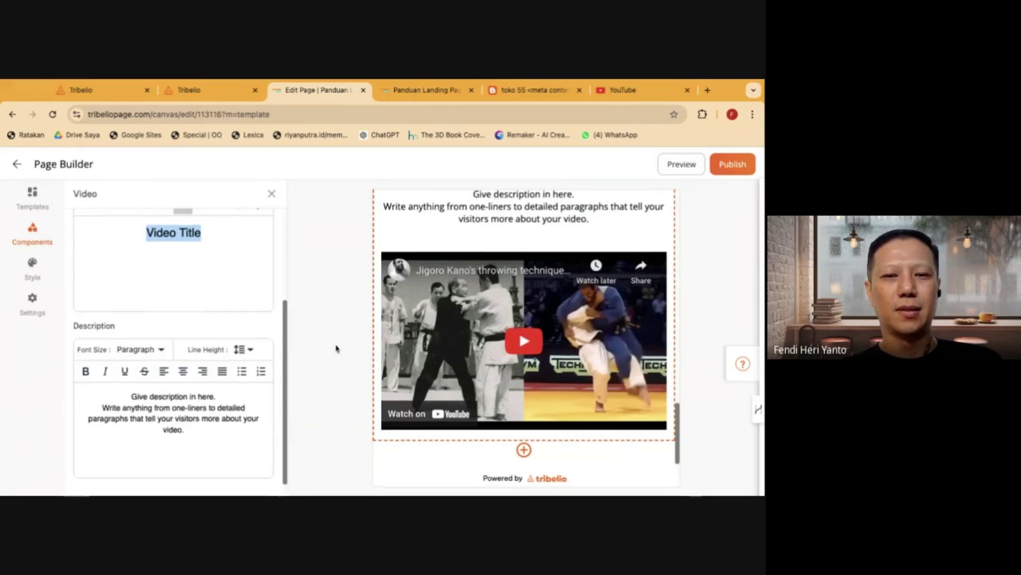
Publish the landing page again with the video included, and return to the page editor's component list
{"action": "left_click", "coordinate": [739, 170]}
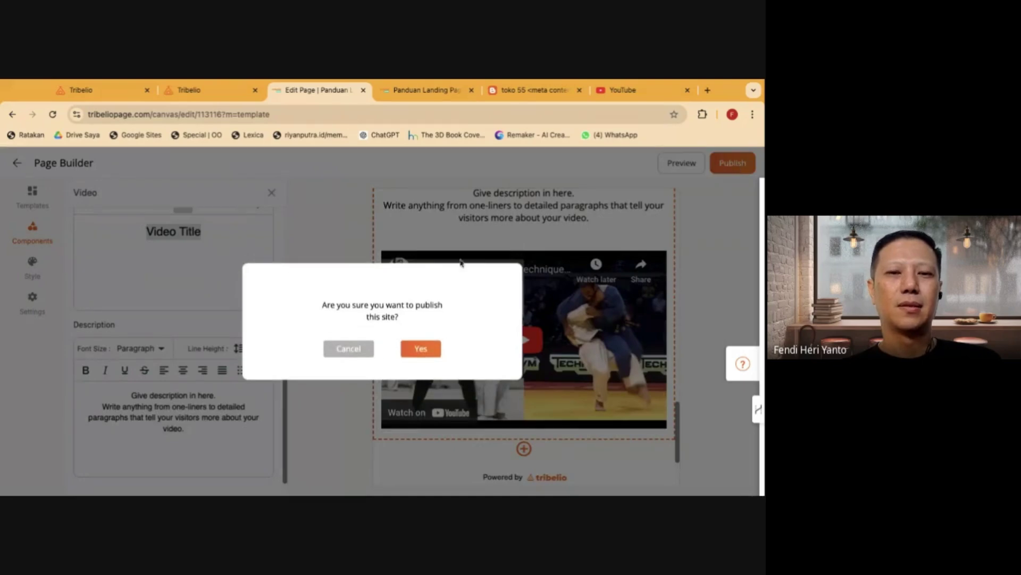
{"action": "left_click", "coordinate": [419, 349]}
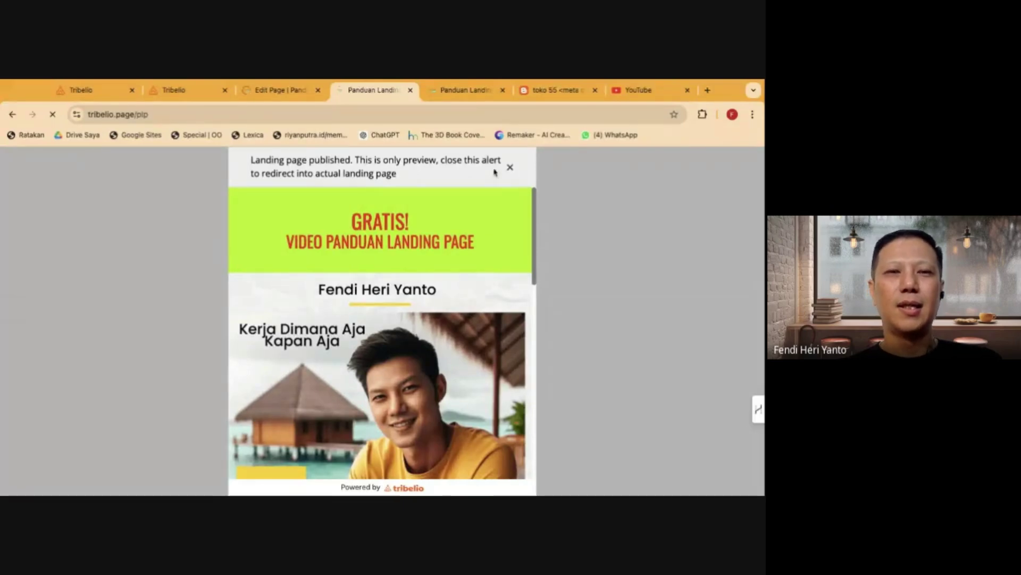
{"action": "left_click", "coordinate": [288, 91]}
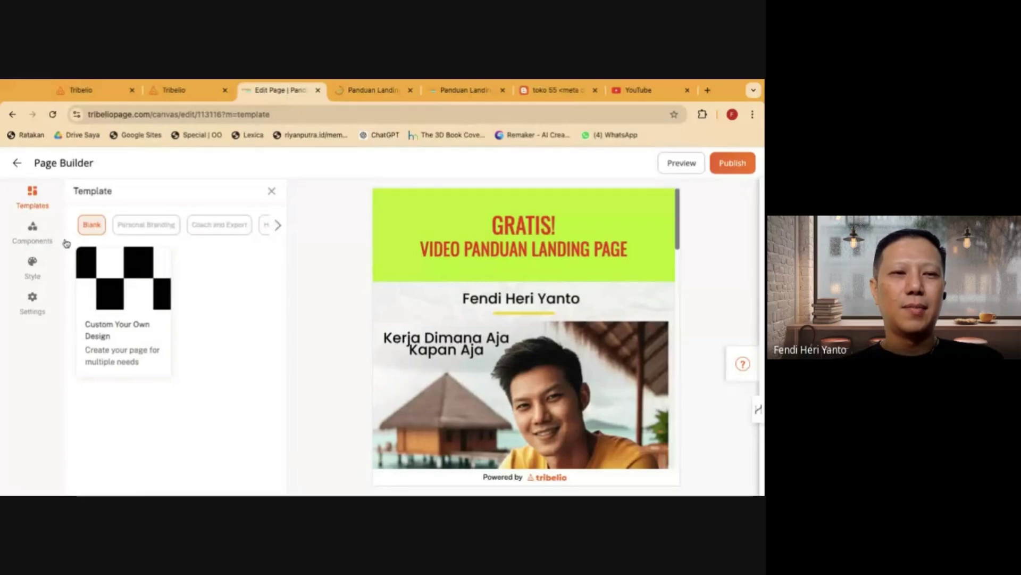
{"action": "left_click", "coordinate": [33, 239]}
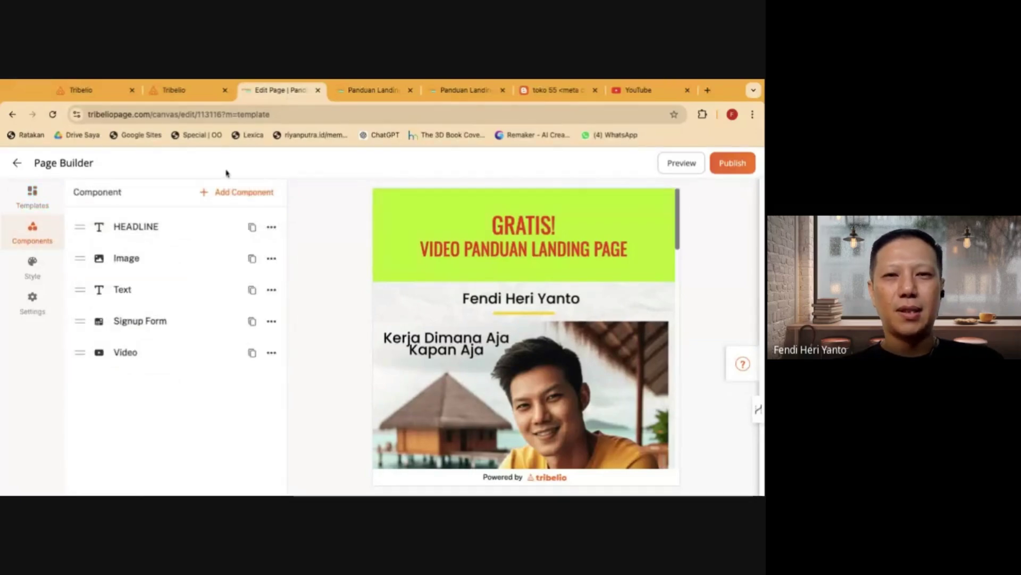
Open ChatGPT in the browser tab that holds the earlier published landing page
{"action": "left_click", "coordinate": [465, 90]}
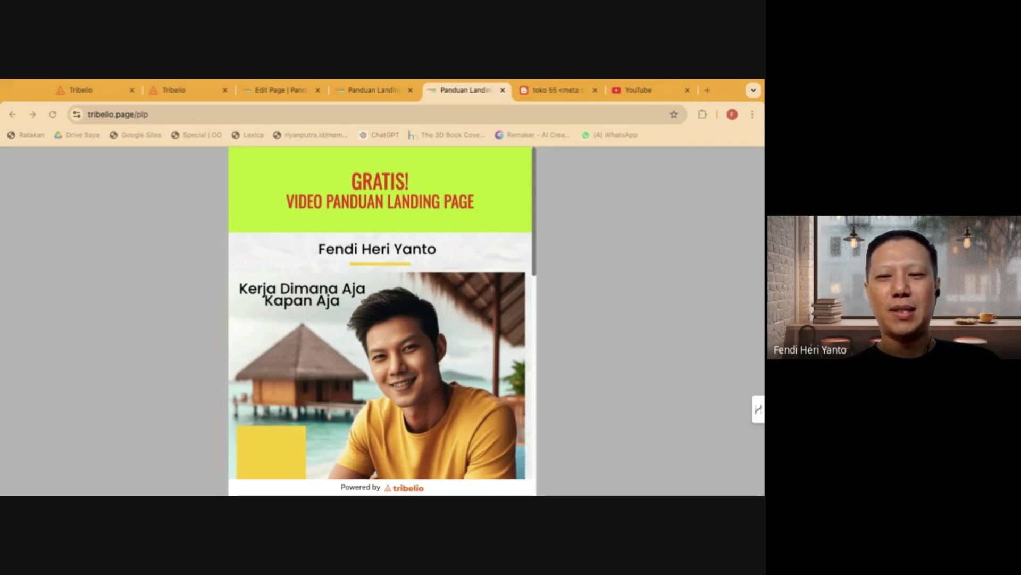
{"action": "key", "text": "ctrl+l"}
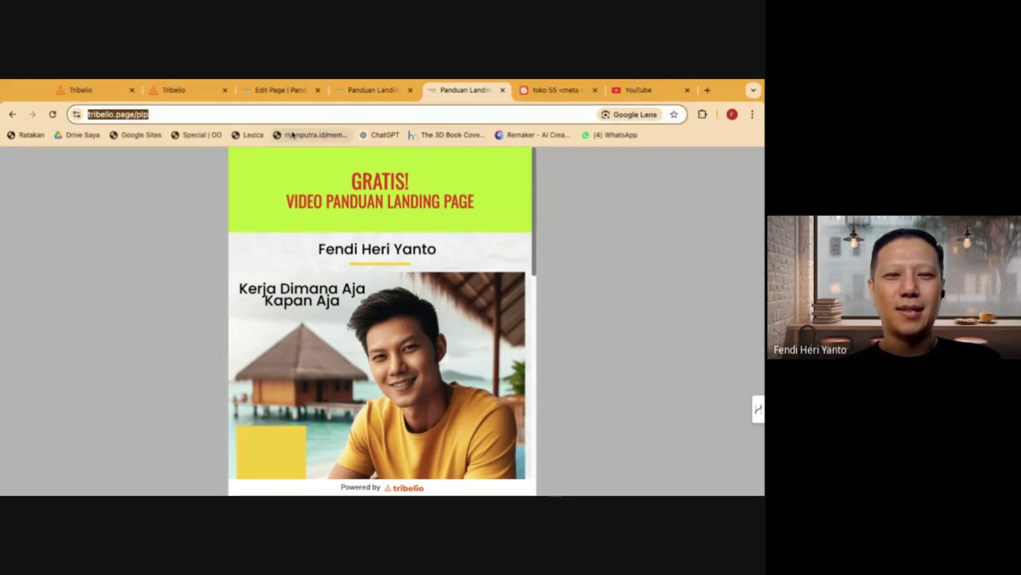
{"action": "type", "text": "chatgpt"}
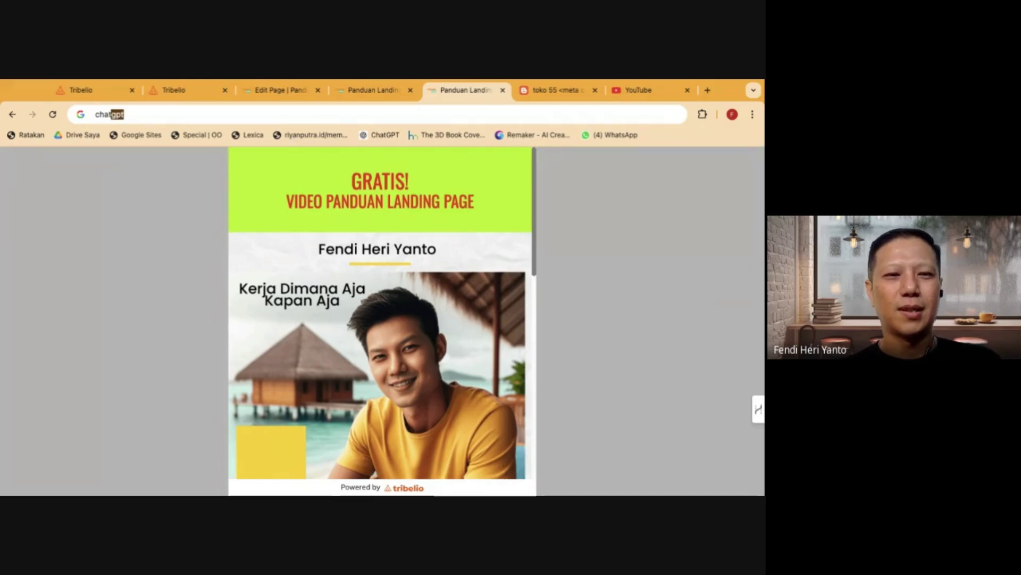
{"action": "key", "text": "Return"}
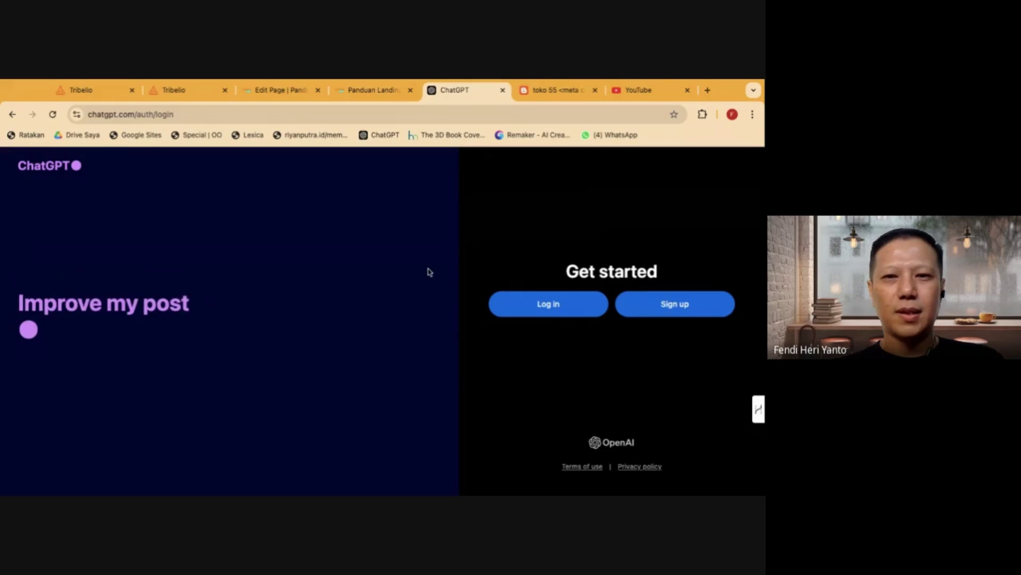
Log in to ChatGPT with Google and submit the prompt "tolong buatkan kode html untuk countdown timer 5 jam, warna merah, posisi center"
{"action": "left_click", "coordinate": [544, 305]}
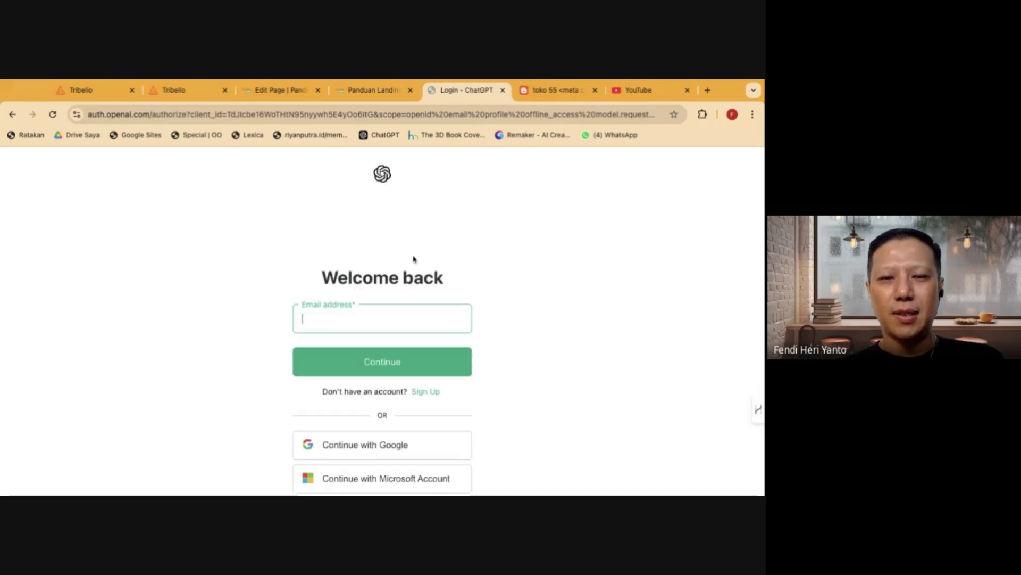
{"action": "left_click", "coordinate": [364, 448]}
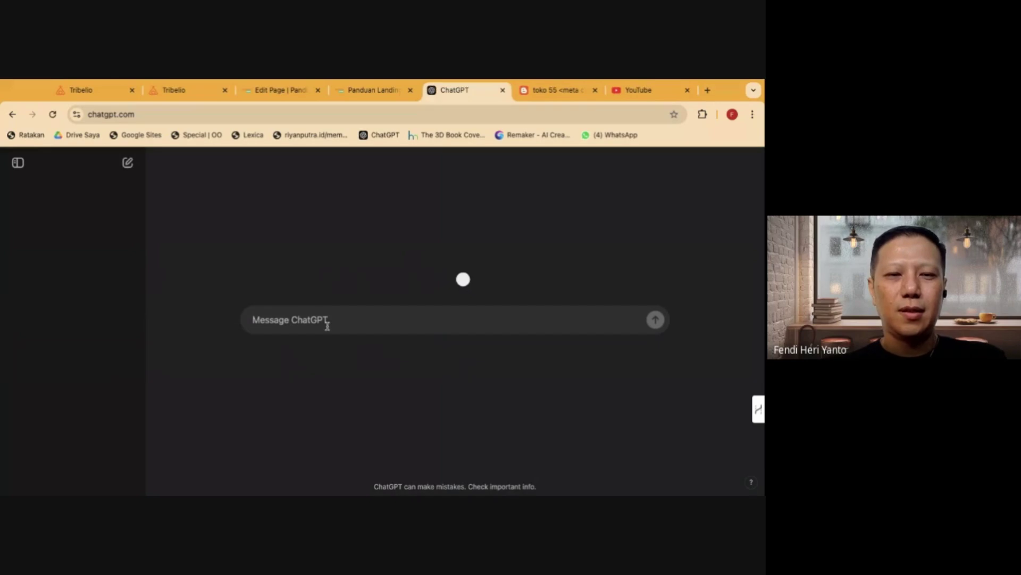
{"action": "type", "text": "tolon"}
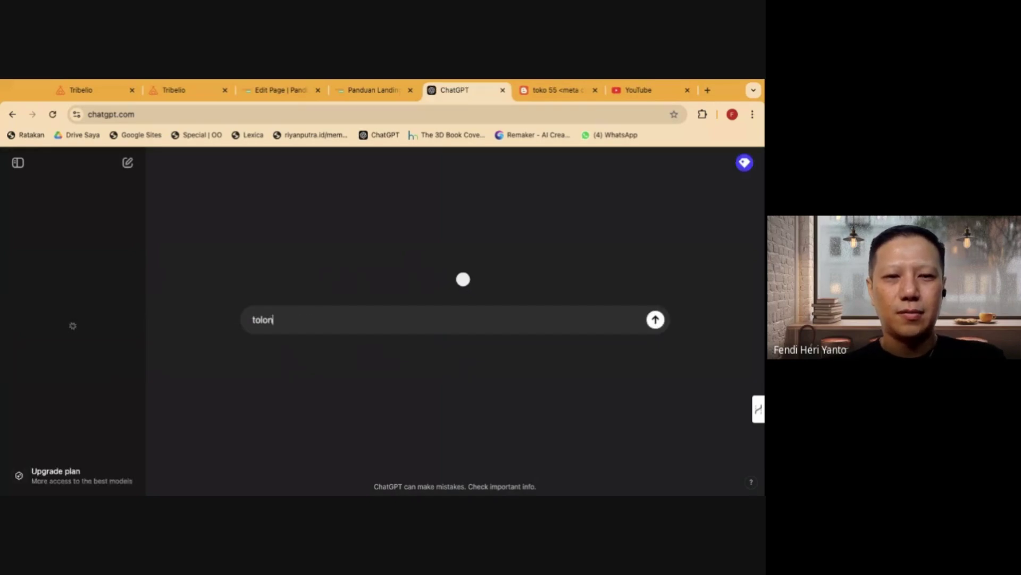
{"action": "type", "text": "g buat"}
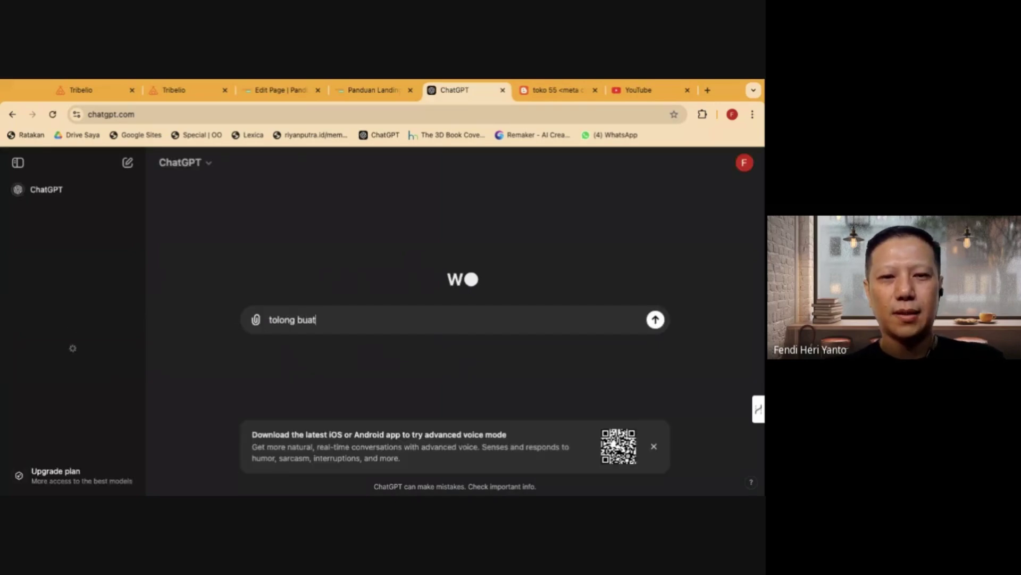
{"action": "type", "text": "kan kode"}
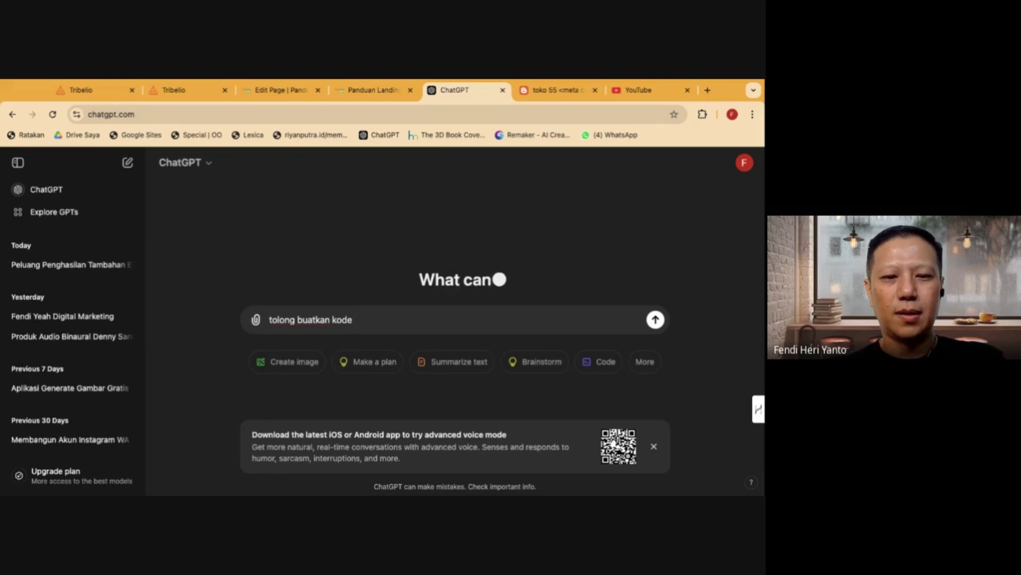
{"action": "type", "text": " html untuk"}
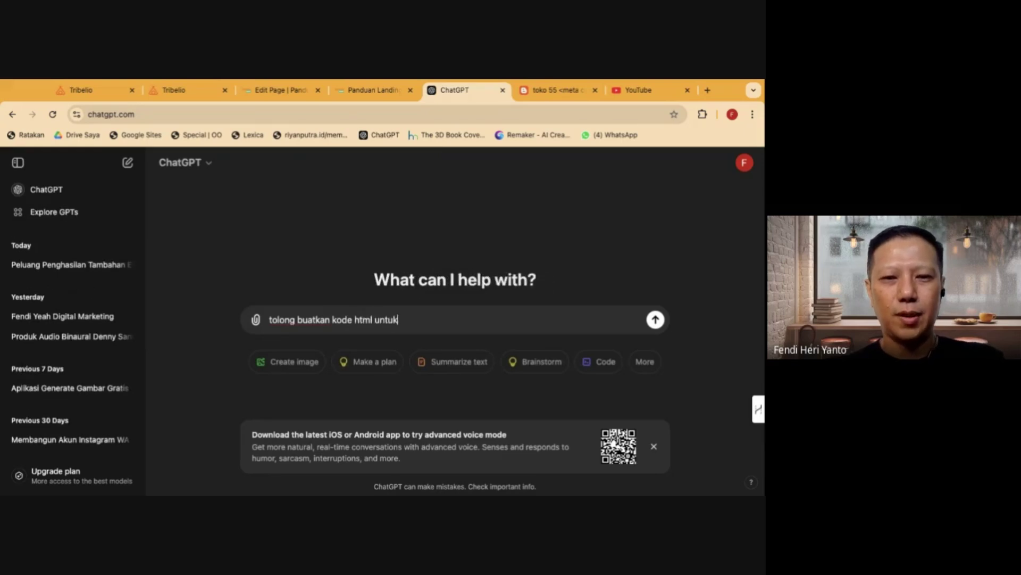
{"action": "type", "text": " countdown"}
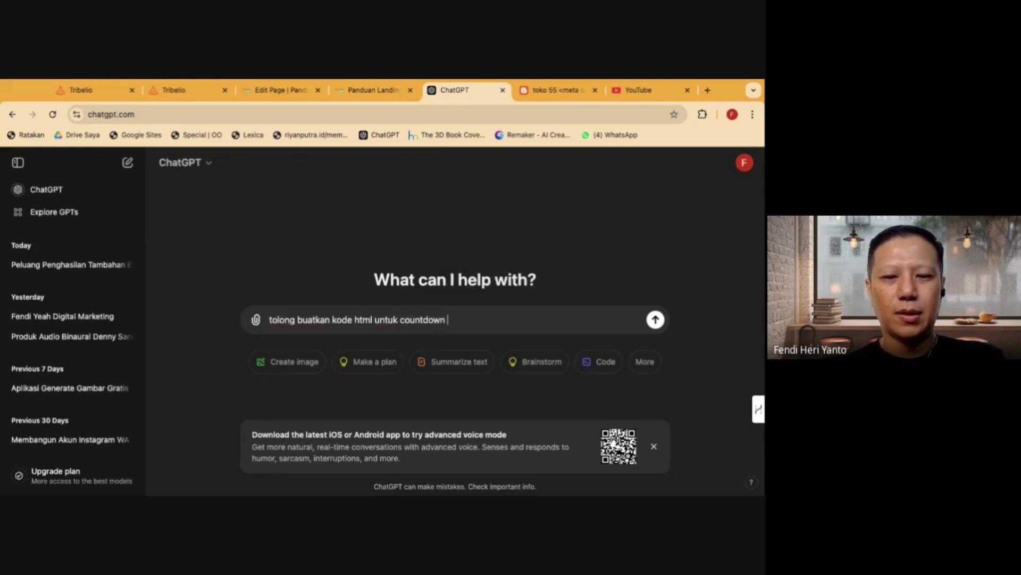
{"action": "type", "text": " timer 5"}
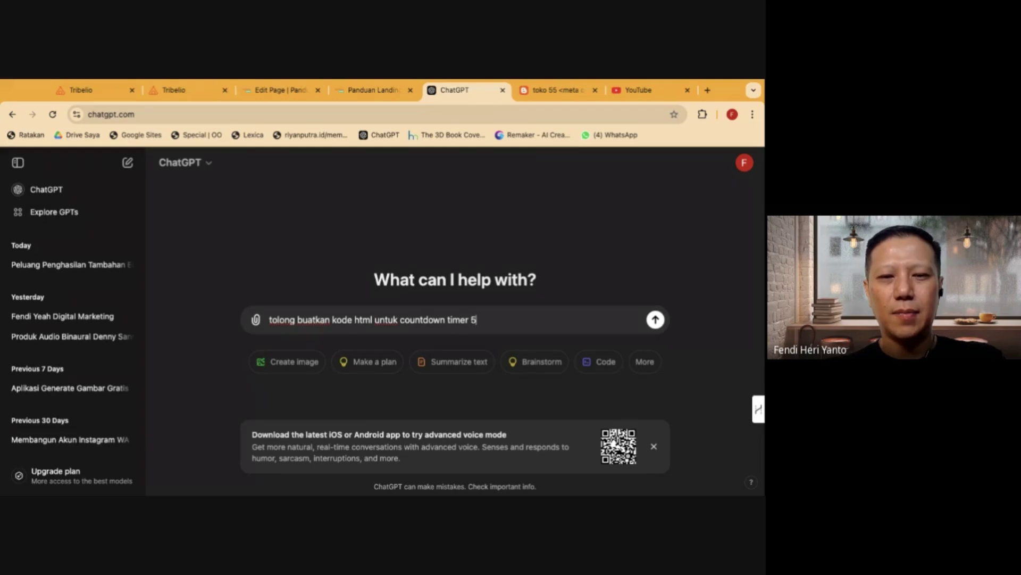
{"action": "type", "text": " jam"}
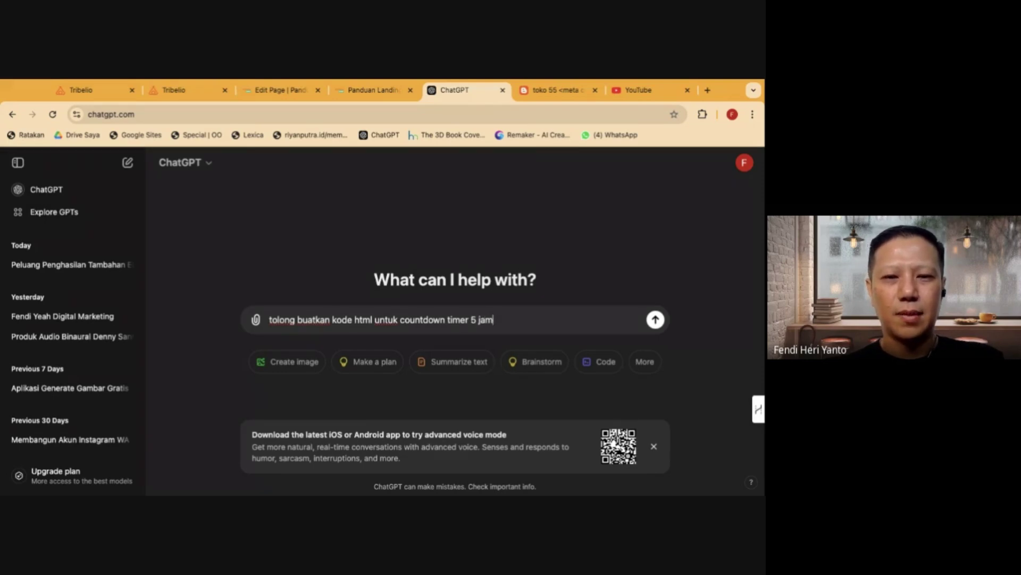
{"action": "type", "text": ", warna m"}
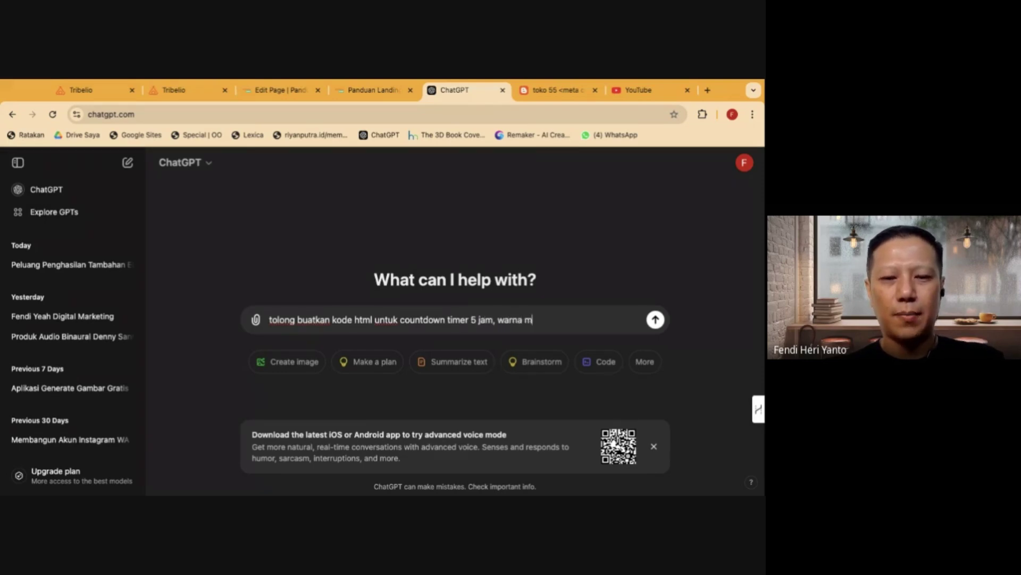
{"action": "type", "text": "erah, pos"}
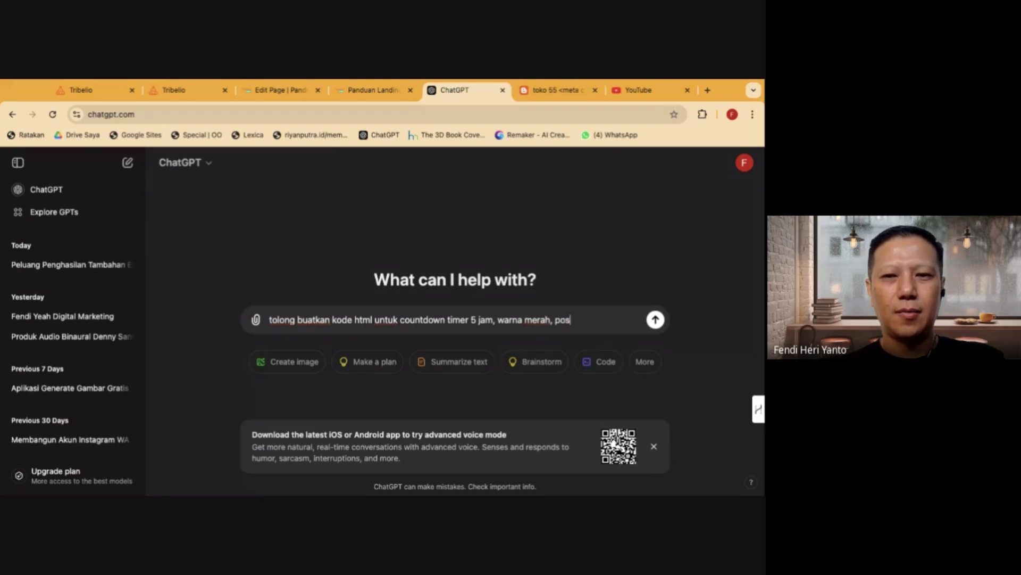
{"action": "type", "text": "isi ver"}
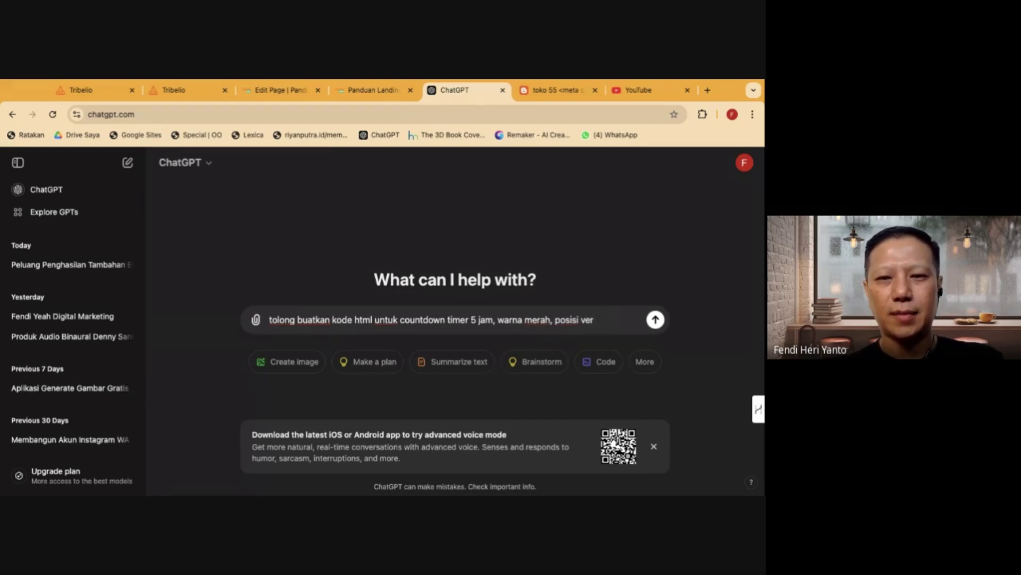
{"action": "type", "text": "tikal cente"}
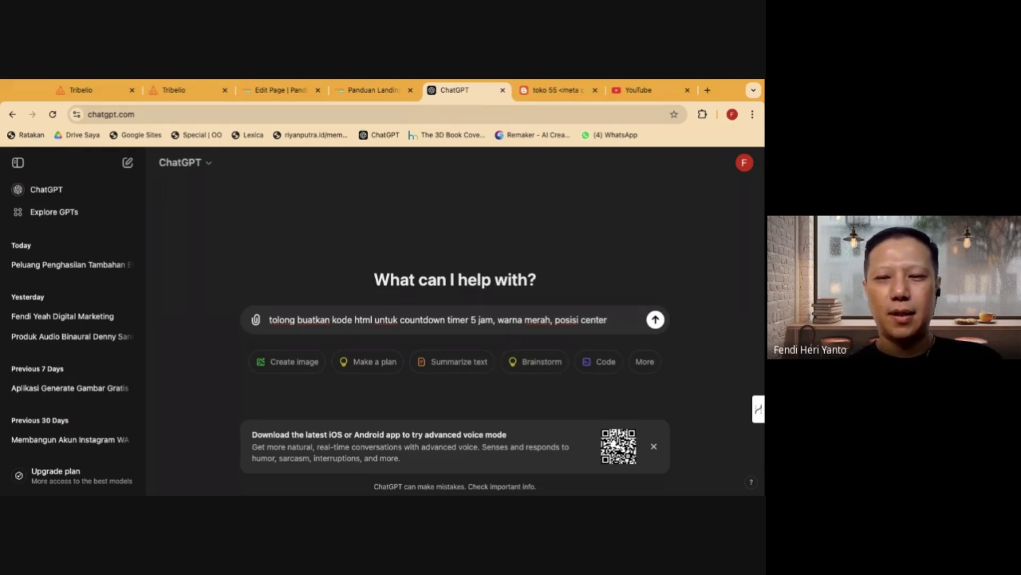
{"action": "key", "text": "Return"}
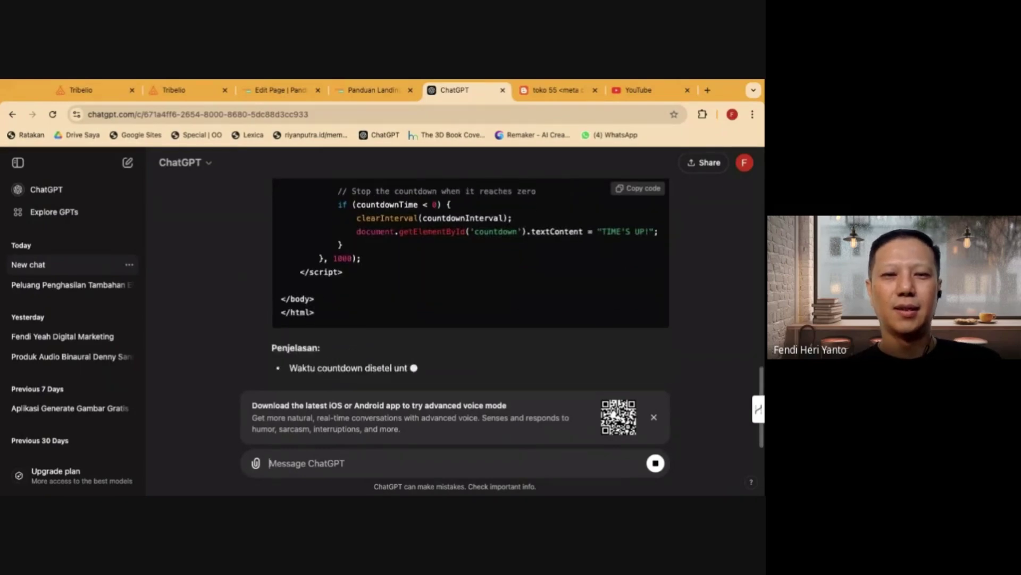
Copy the generated countdown timer code and paste it into a new HTML Embed component in the Tribelio page editor
{"action": "scroll", "coordinate": [471, 282], "scroll_direction": "up", "scroll_amount": 10}
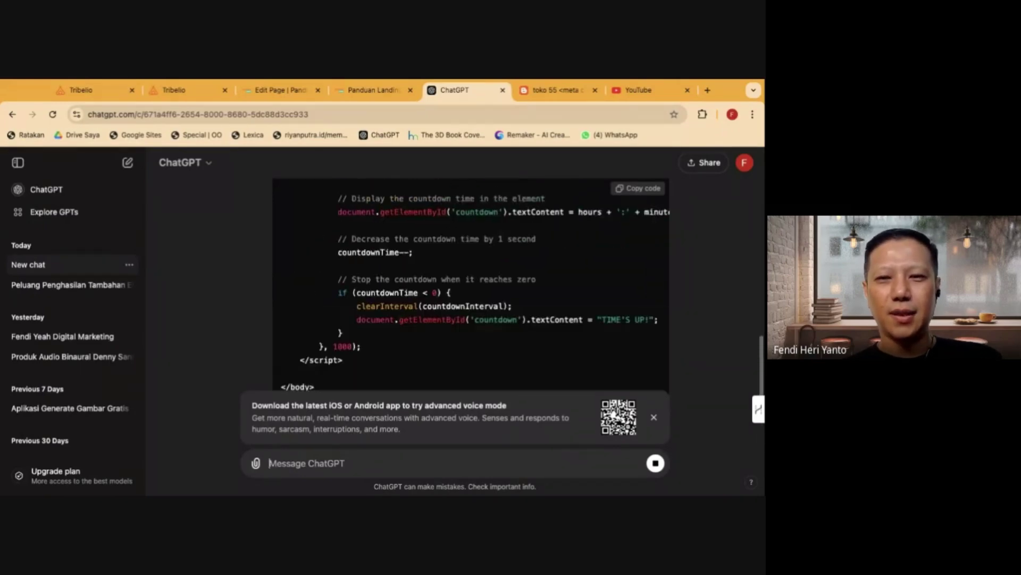
{"action": "left_click", "coordinate": [637, 189]}
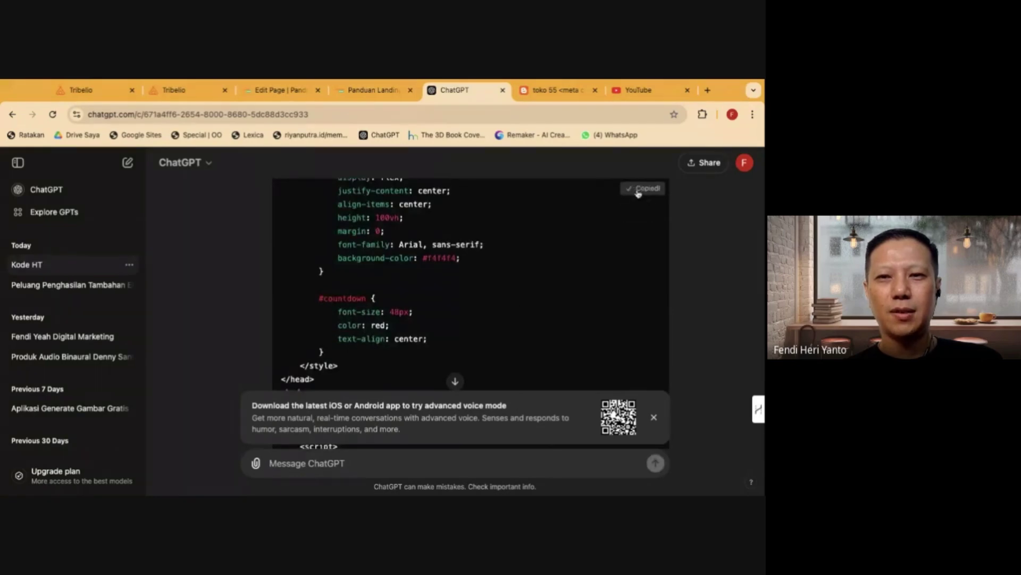
{"action": "left_click", "coordinate": [280, 91]}
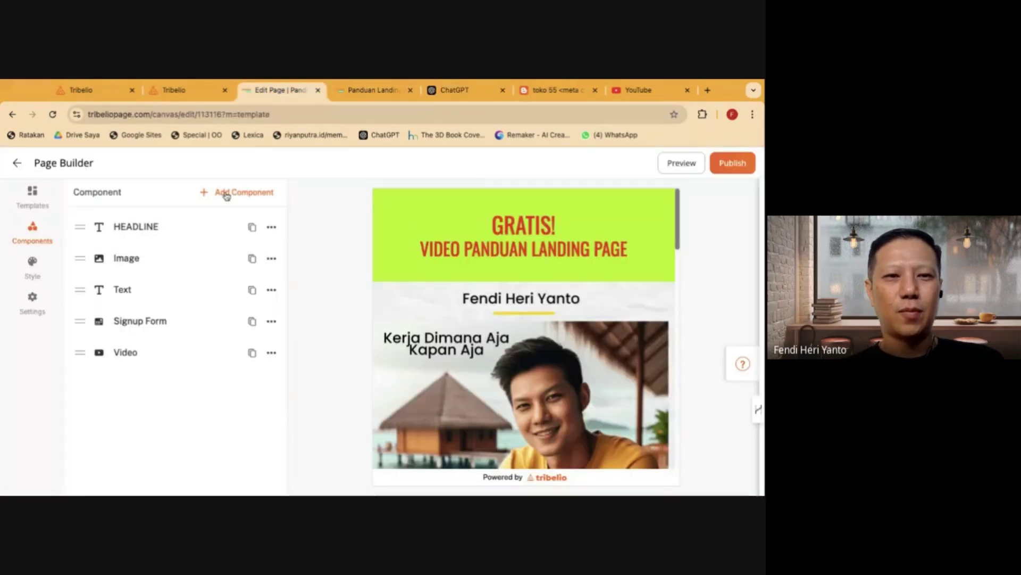
{"action": "left_click", "coordinate": [227, 195]}
{"action": "left_click", "coordinate": [264, 226]}
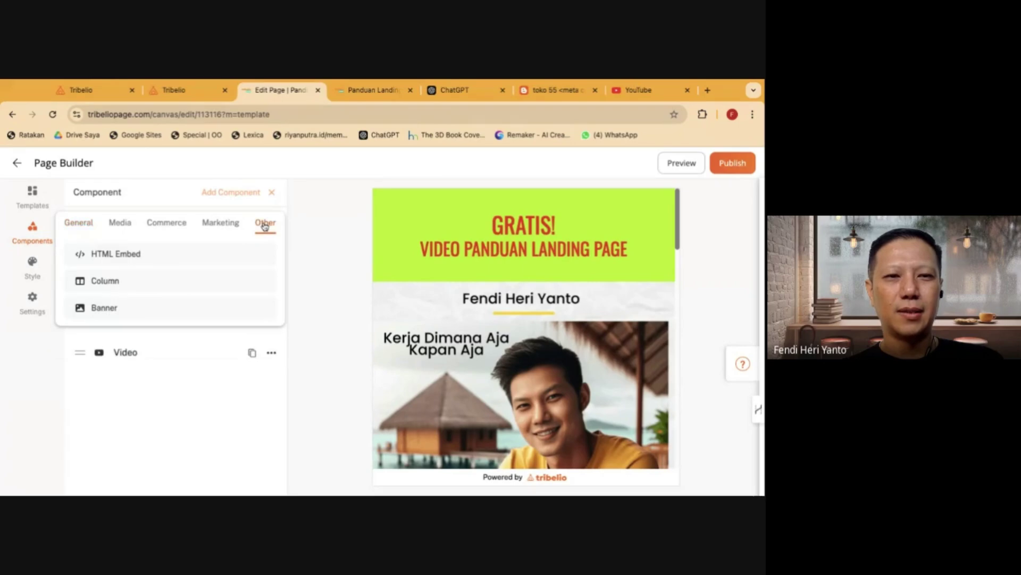
{"action": "left_click", "coordinate": [146, 253]}
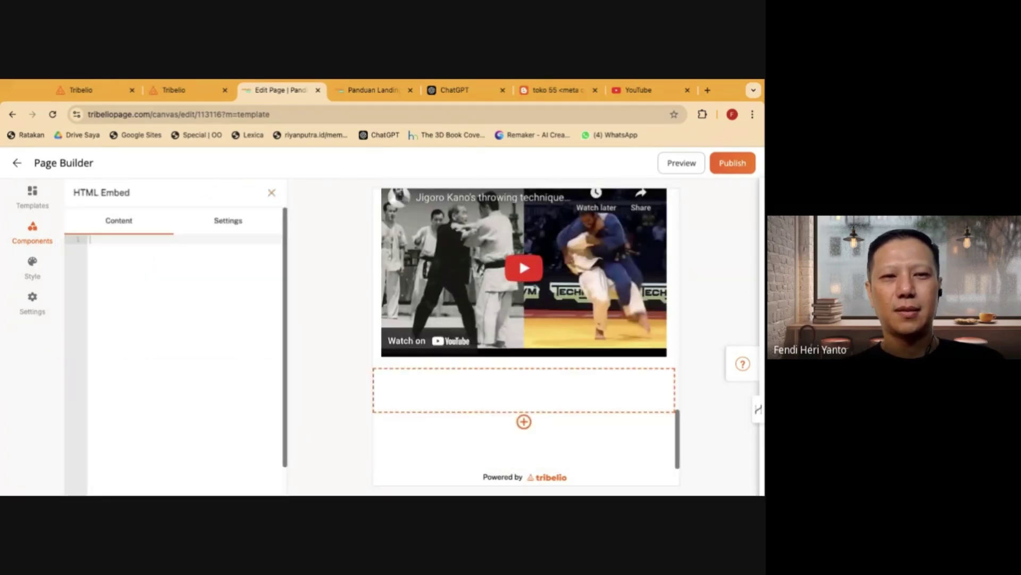
{"action": "left_click", "coordinate": [158, 306]}
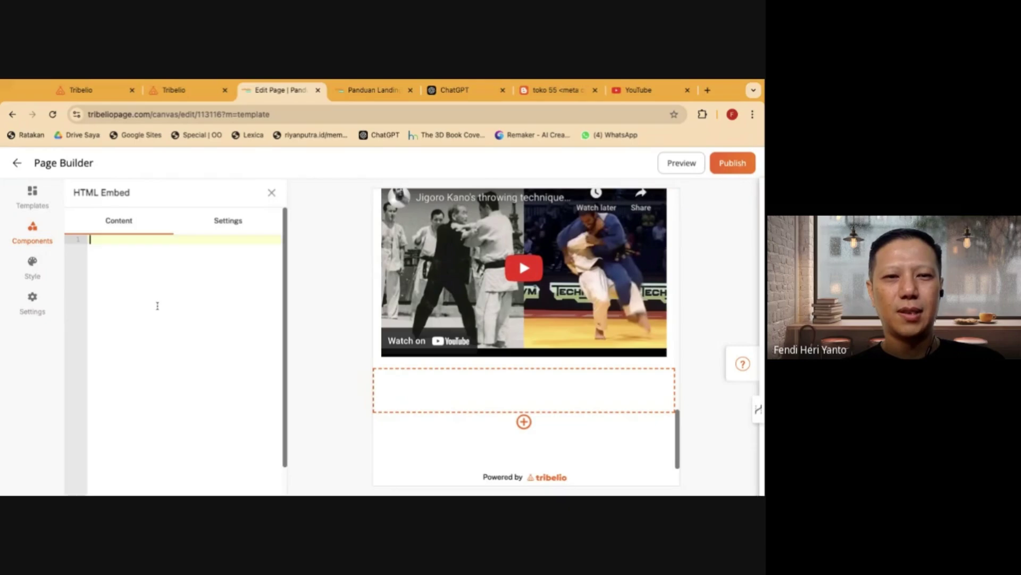
{"action": "key", "text": "ctrl+v"}
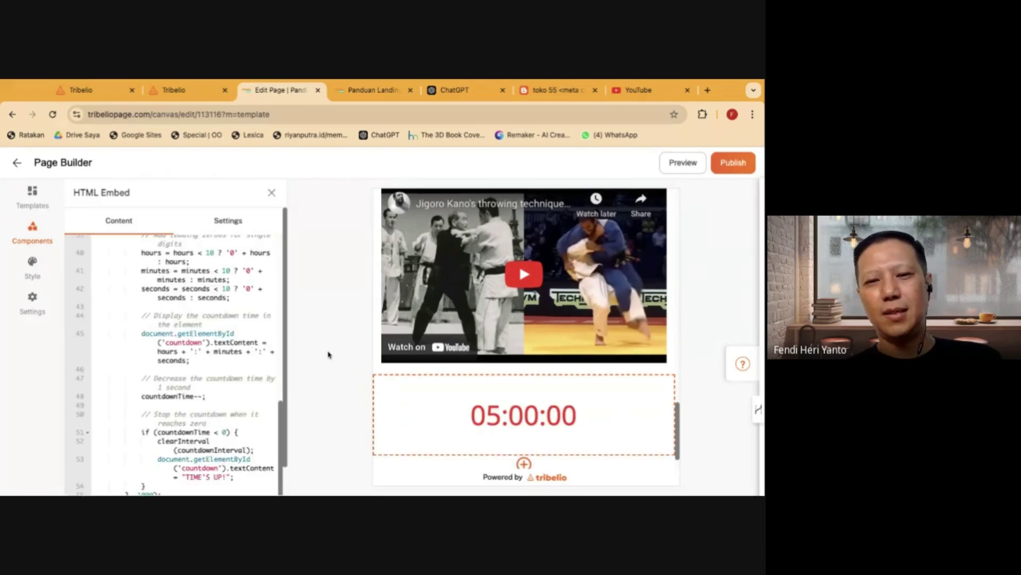
Publish the landing page with the countdown timer and check the timer below the video on the live page
{"action": "left_click", "coordinate": [734, 163]}
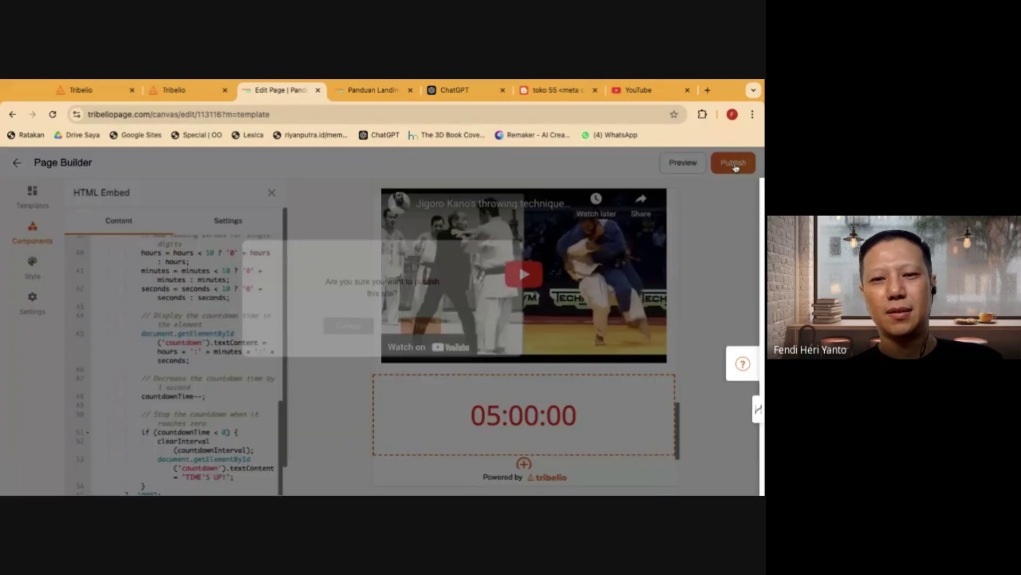
{"action": "left_click", "coordinate": [421, 349]}
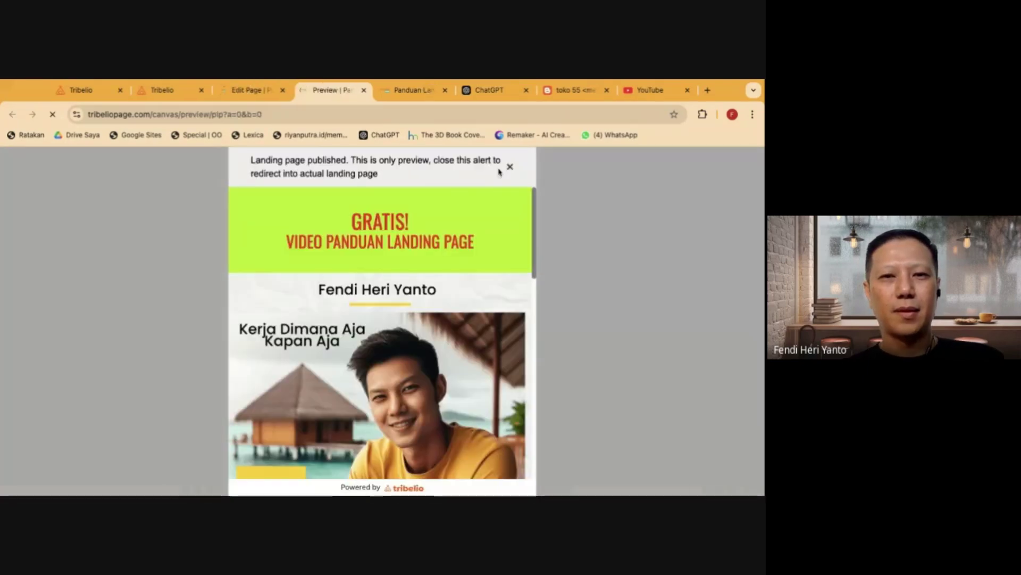
{"action": "left_click", "coordinate": [509, 167]}
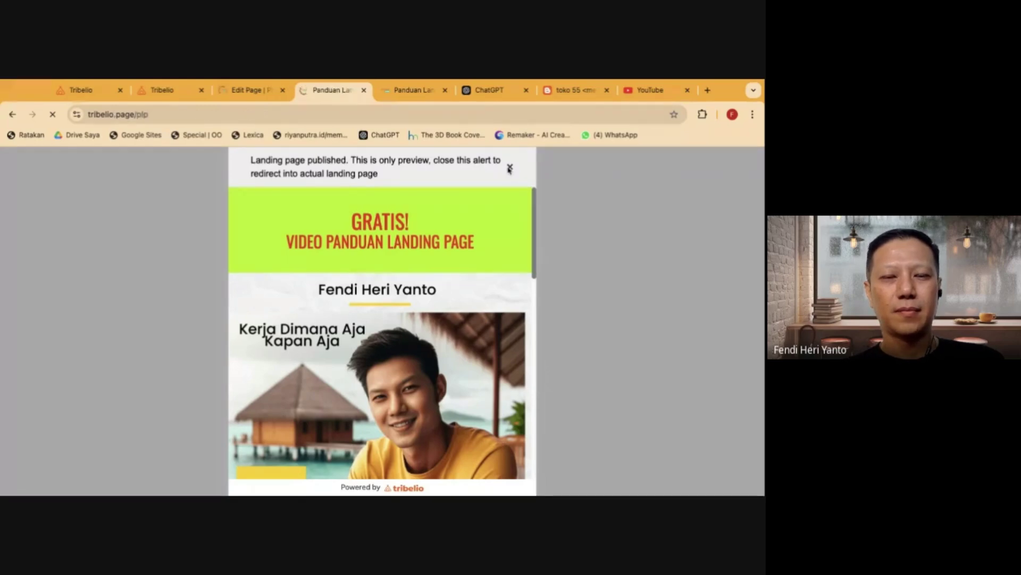
{"action": "left_click", "coordinate": [509, 168]}
{"action": "scroll", "coordinate": [474, 275], "scroll_direction": "down", "scroll_amount": 10}
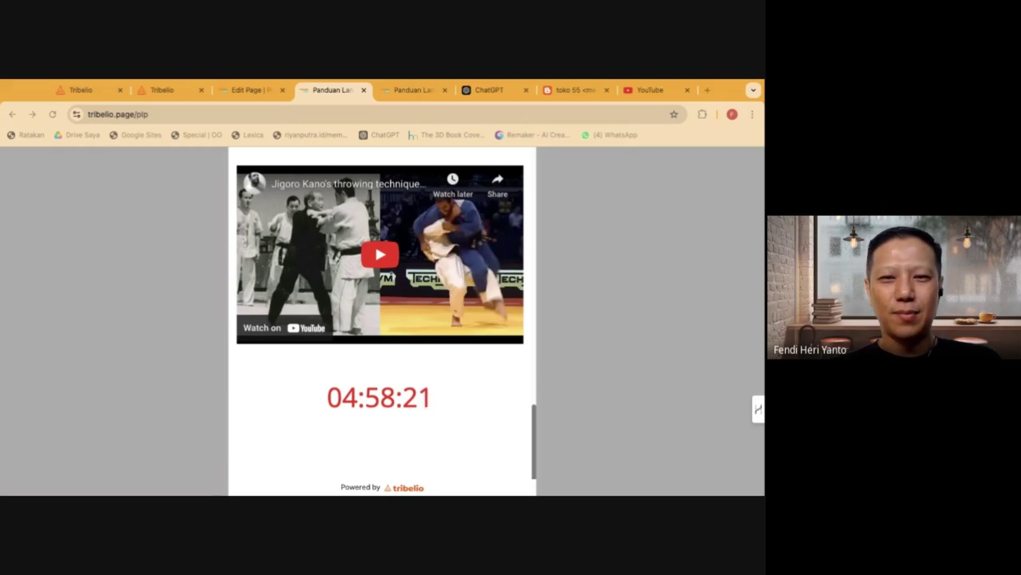
View the Tribeversity course page for "Step by Step Membuat Landing Page Yang Menjual & Cara Mendatangkan Traffic"
{"action": "left_click", "coordinate": [423, 391]}
{"action": "scroll", "coordinate": [435, 318], "scroll_direction": "down", "scroll_amount": 3}
{"action": "scroll", "coordinate": [435, 318], "scroll_direction": "down", "scroll_amount": 3}
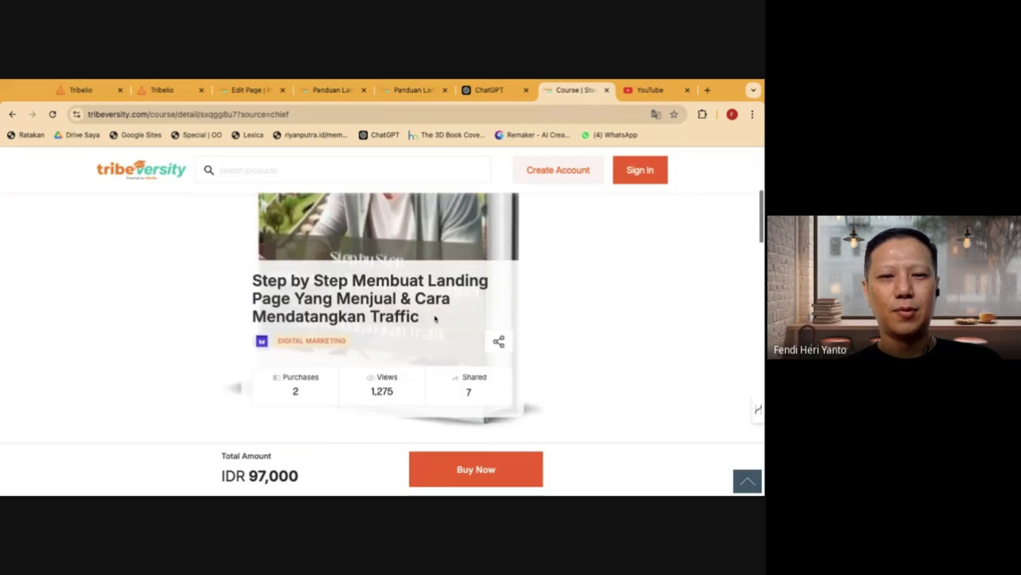
{"action": "scroll", "coordinate": [301, 396], "scroll_direction": "down", "scroll_amount": 1}
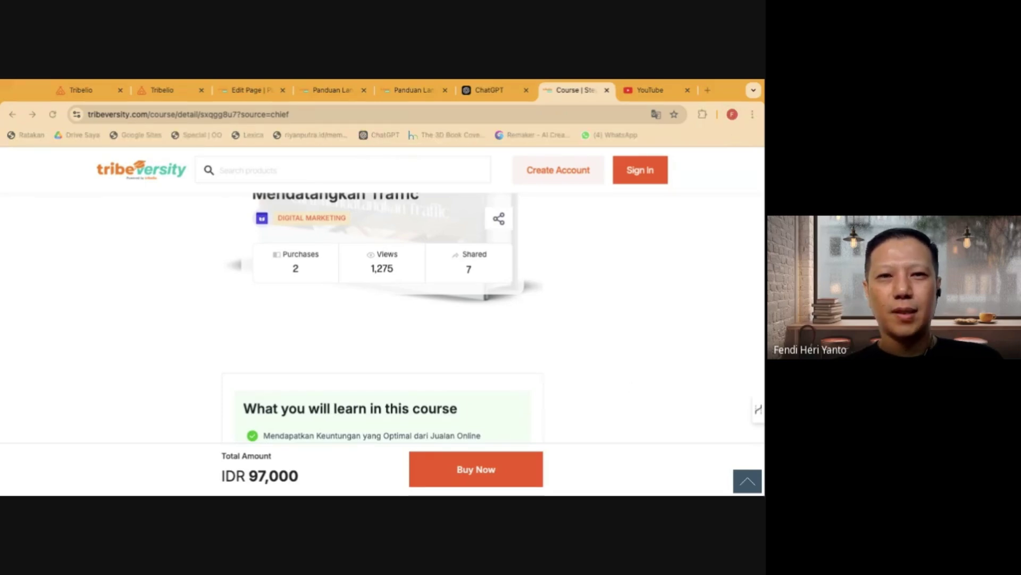
{"action": "left_click", "coordinate": [329, 114]}
{"action": "key", "text": "ctrl+v"}
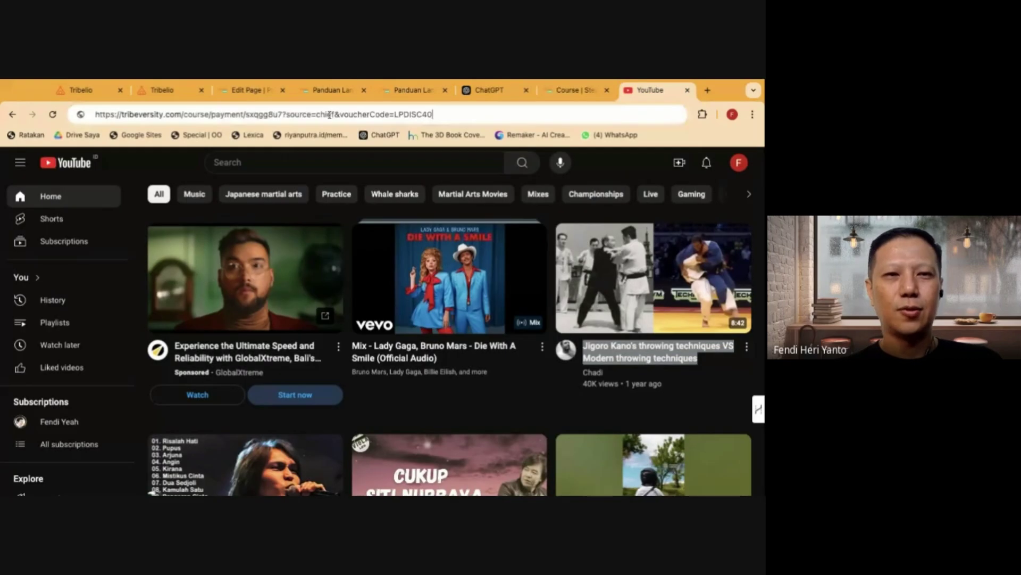
{"action": "key", "text": "Return"}
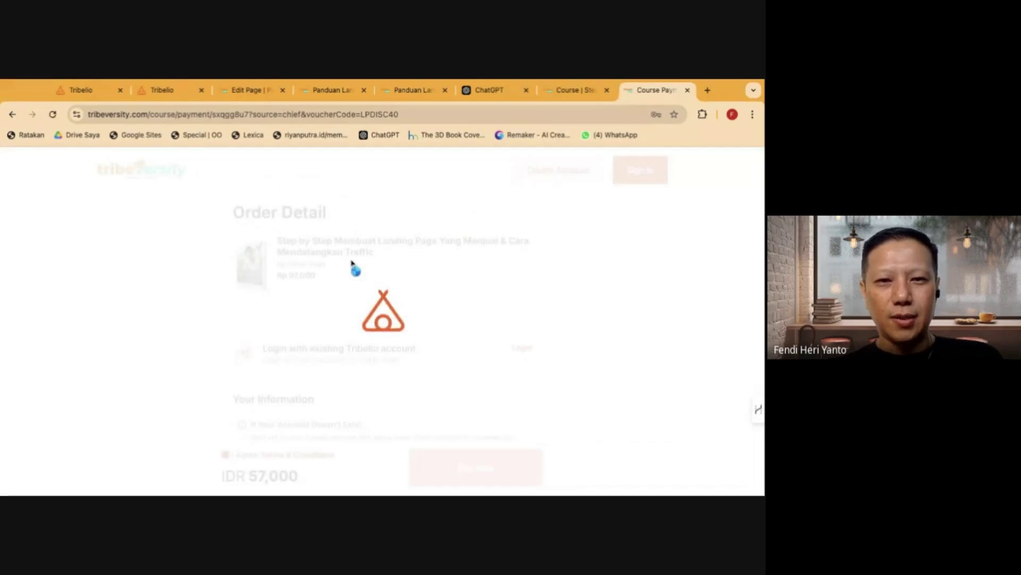
Look through the course payment page's order detail, discounted total, buyer information fields and payment methods
{"action": "scroll", "coordinate": [345, 341], "scroll_direction": "down", "scroll_amount": 2}
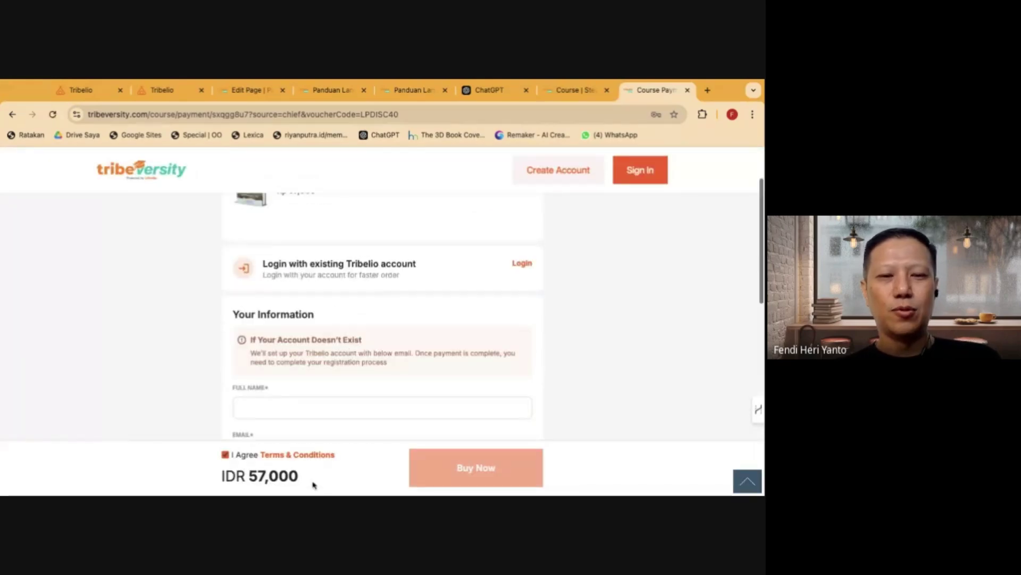
{"action": "scroll", "coordinate": [389, 355], "scroll_direction": "down", "scroll_amount": 3}
{"action": "scroll", "coordinate": [388, 354], "scroll_direction": "up", "scroll_amount": 3}
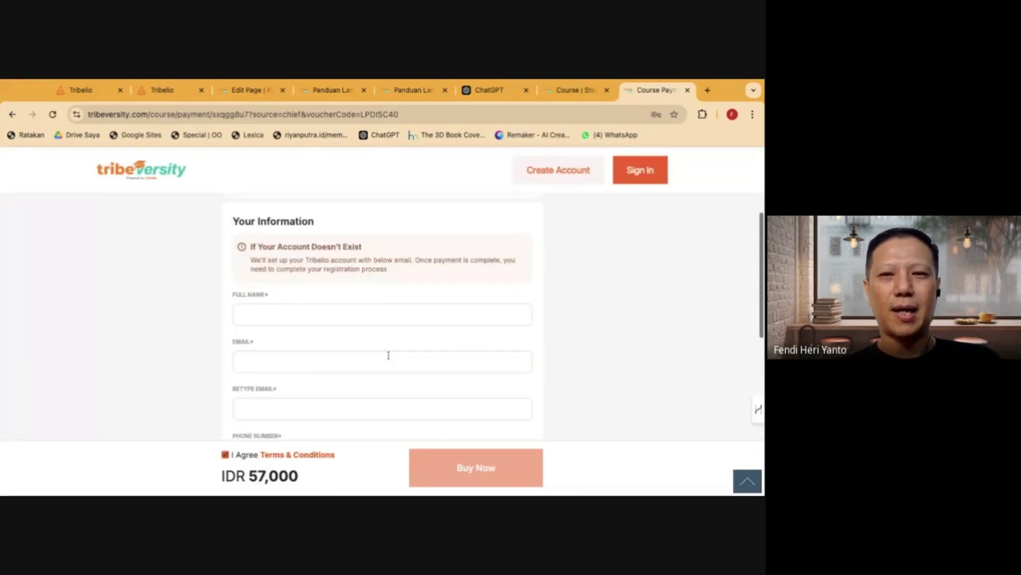
{"action": "scroll", "coordinate": [387, 319], "scroll_direction": "up", "scroll_amount": 3}
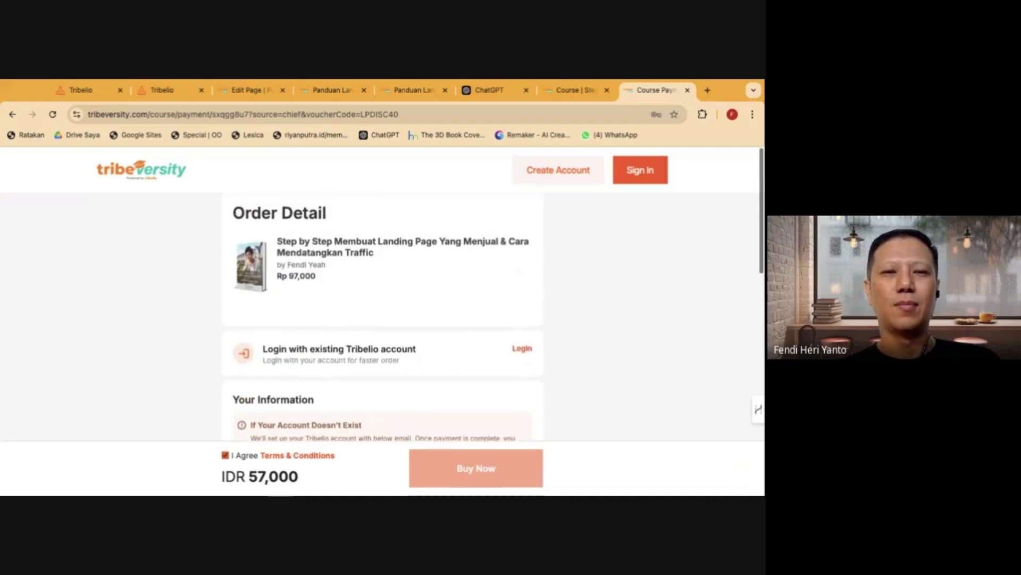
{"action": "scroll", "coordinate": [284, 317], "scroll_direction": "down", "scroll_amount": 4}
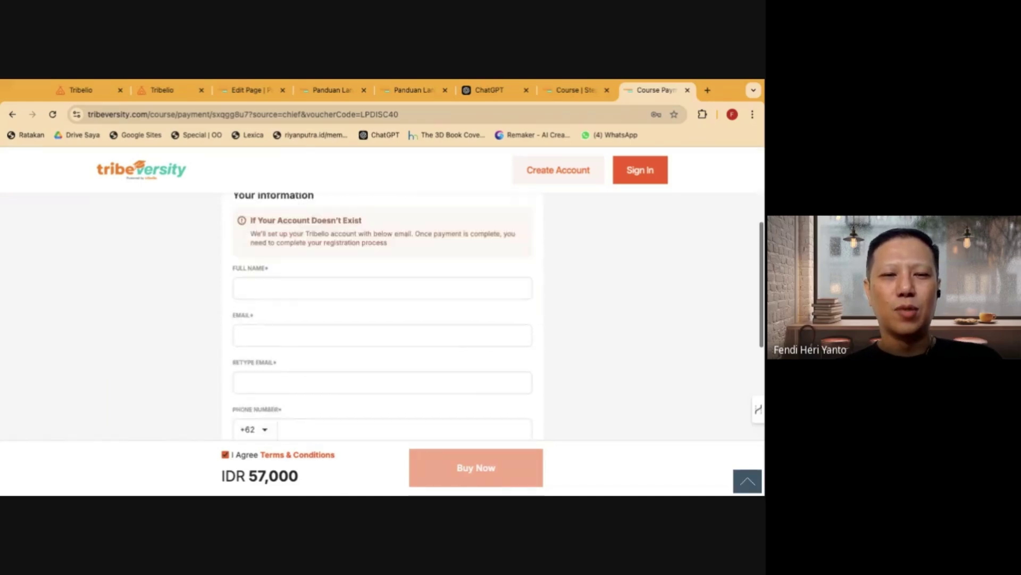
{"action": "scroll", "coordinate": [283, 272], "scroll_direction": "down", "scroll_amount": 1}
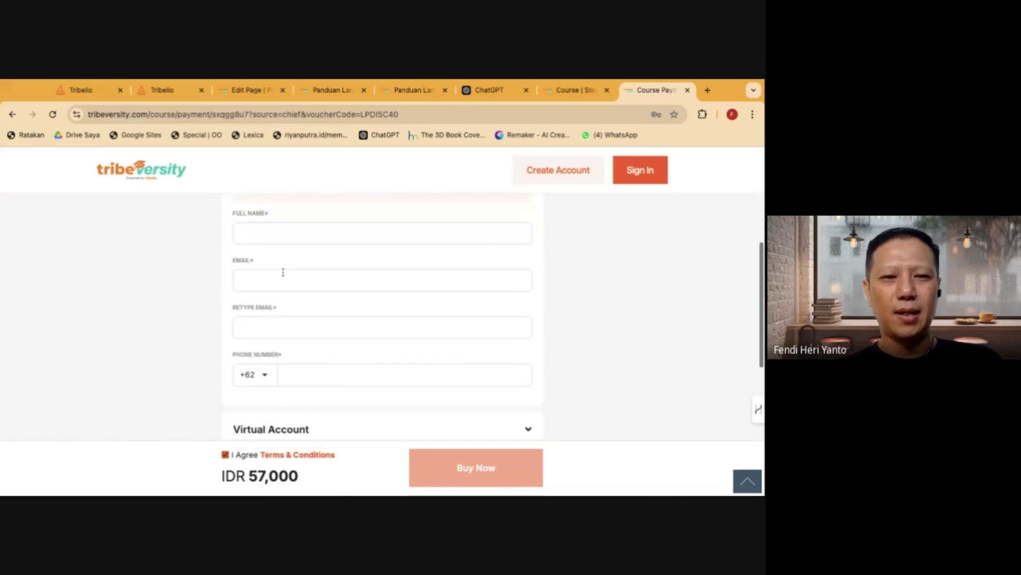
{"action": "scroll", "coordinate": [330, 331], "scroll_direction": "down", "scroll_amount": 1}
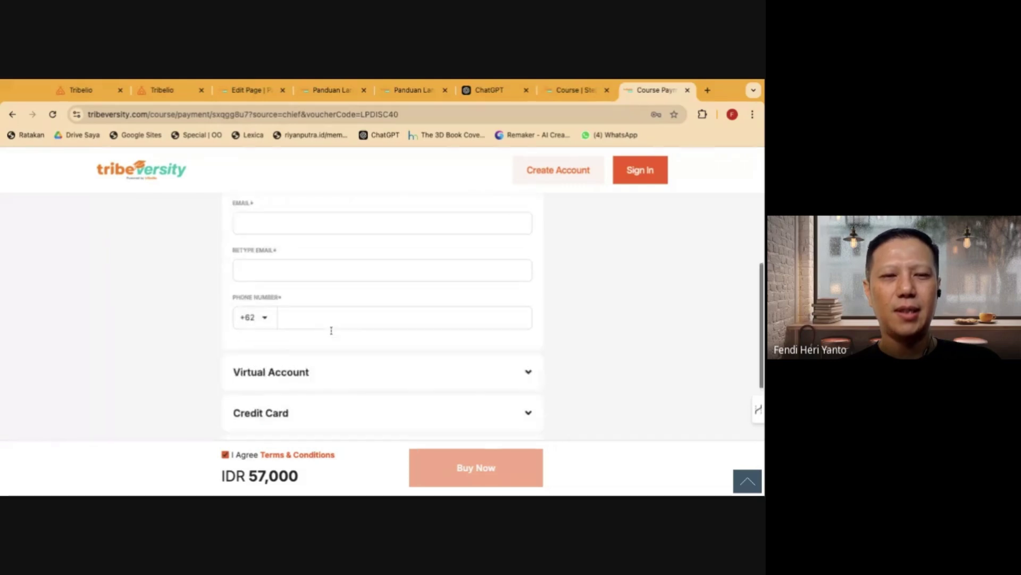
Look through the remaining payment methods and the price breakdown with the LPDISC40 discount on the course payment page
{"action": "scroll", "coordinate": [377, 318], "scroll_direction": "down", "scroll_amount": 2}
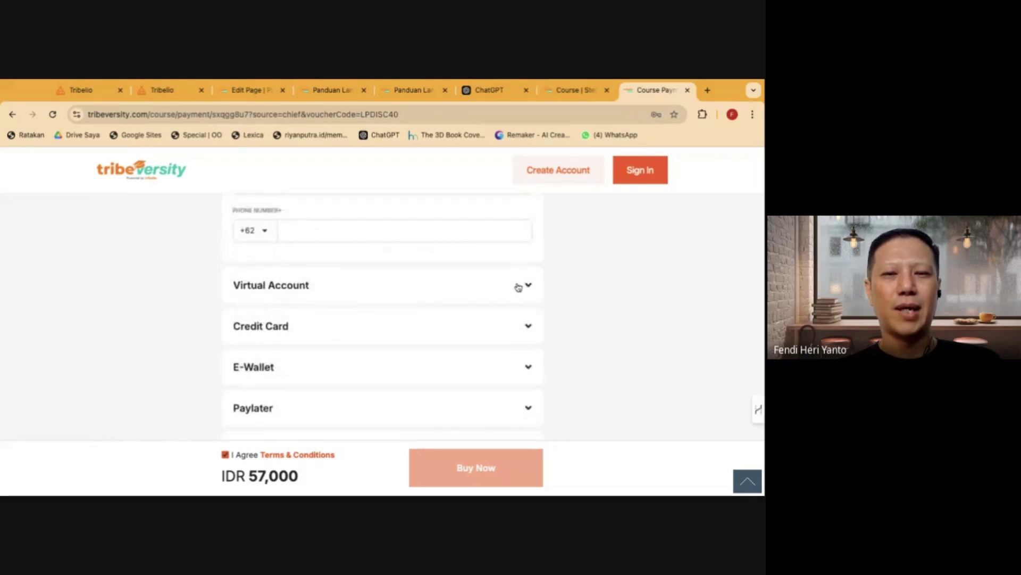
{"action": "scroll", "coordinate": [529, 288], "scroll_direction": "down", "scroll_amount": 2}
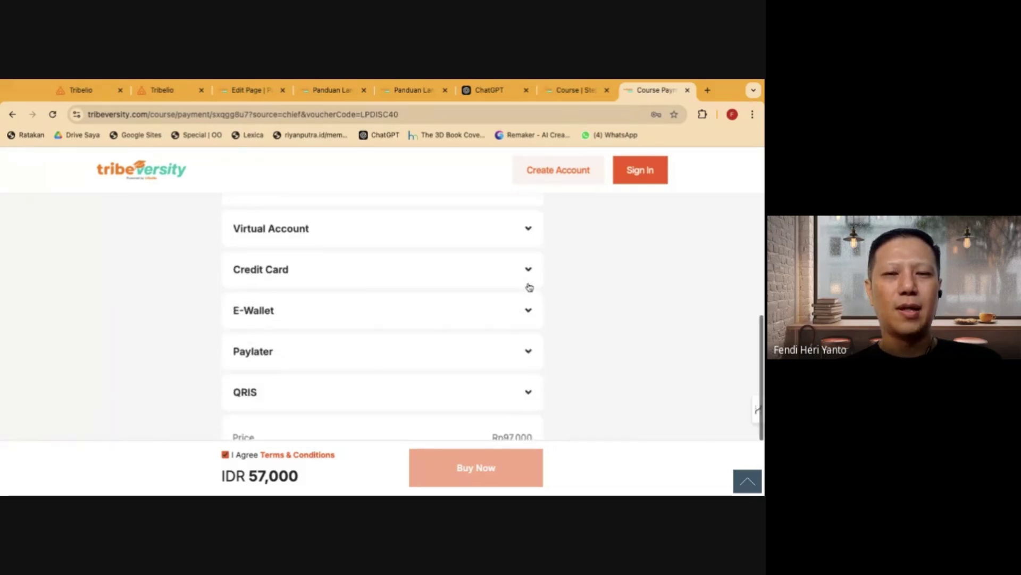
{"action": "scroll", "coordinate": [389, 346], "scroll_direction": "down", "scroll_amount": 1}
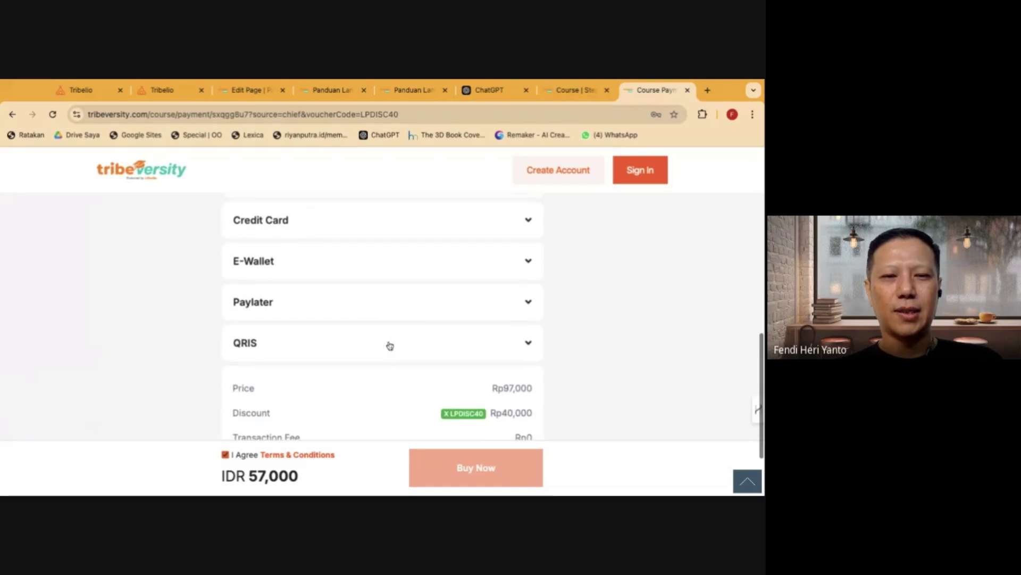
{"action": "scroll", "coordinate": [459, 335], "scroll_direction": "down", "scroll_amount": 2}
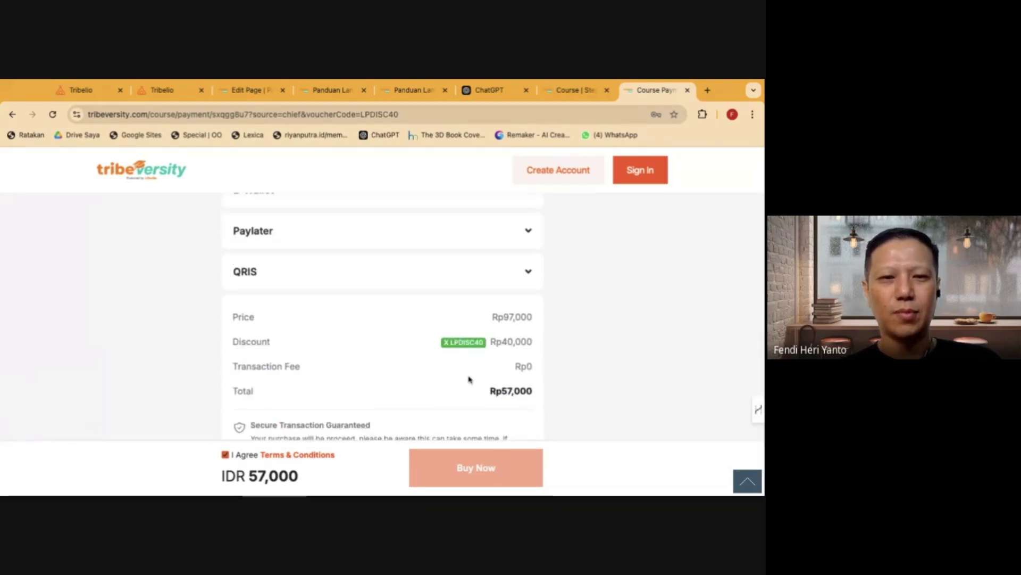
{"action": "scroll", "coordinate": [469, 379], "scroll_direction": "down", "scroll_amount": 1}
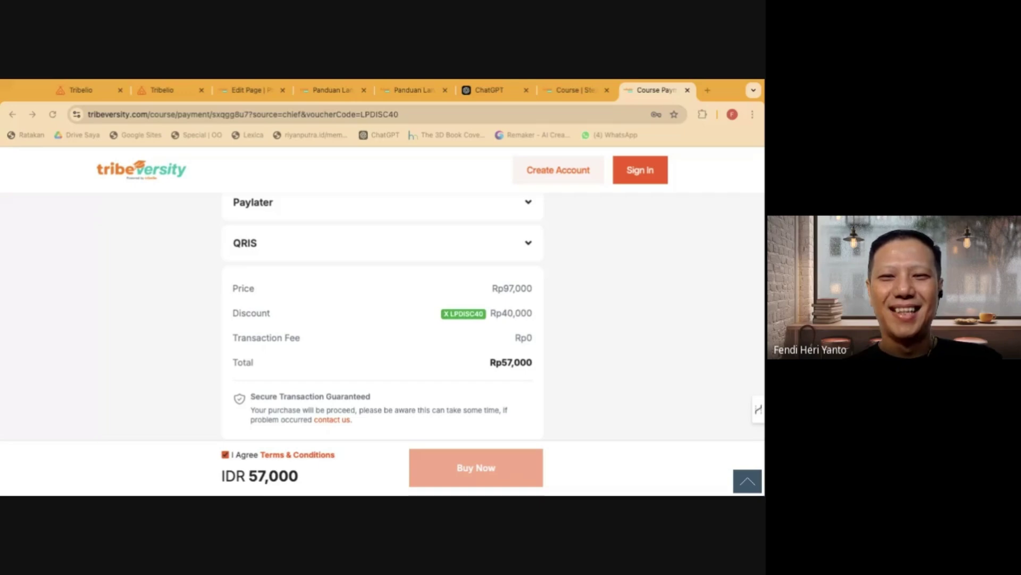
{"action": "left_click", "coordinate": [298, 210]}
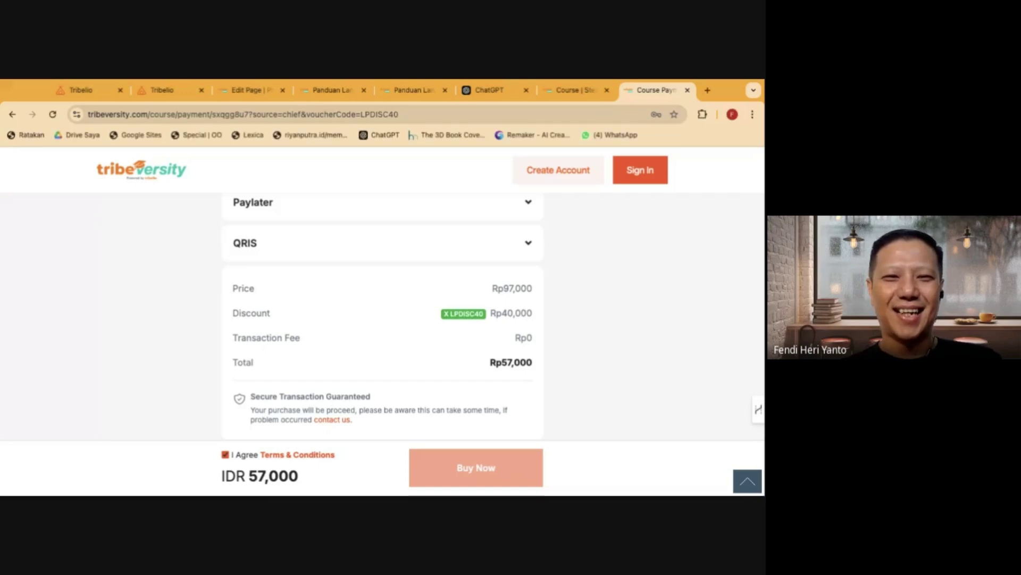
Return to the Page Builder settings, clear the ending of the page link and enter it again as tribelio.page/plp
{"action": "left_click", "coordinate": [248, 91]}
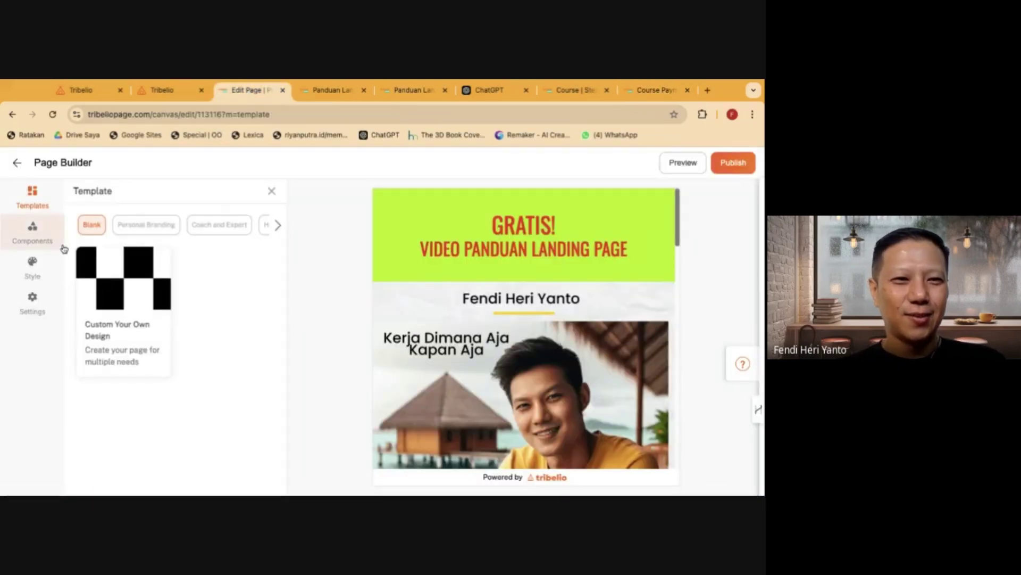
{"action": "left_click", "coordinate": [31, 300]}
{"action": "scroll", "coordinate": [152, 315], "scroll_direction": "down", "scroll_amount": 2}
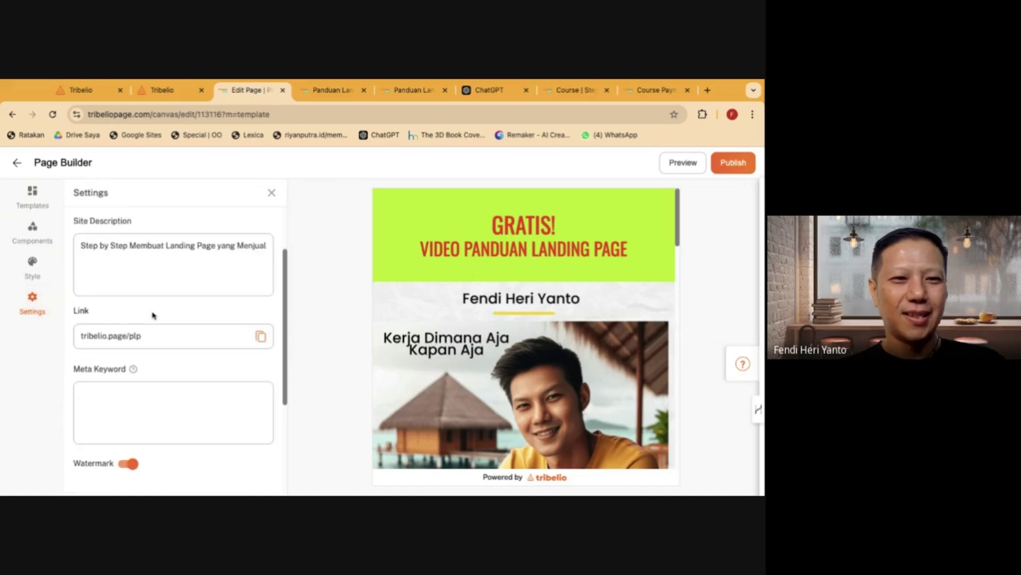
{"action": "left_click", "coordinate": [143, 340]}
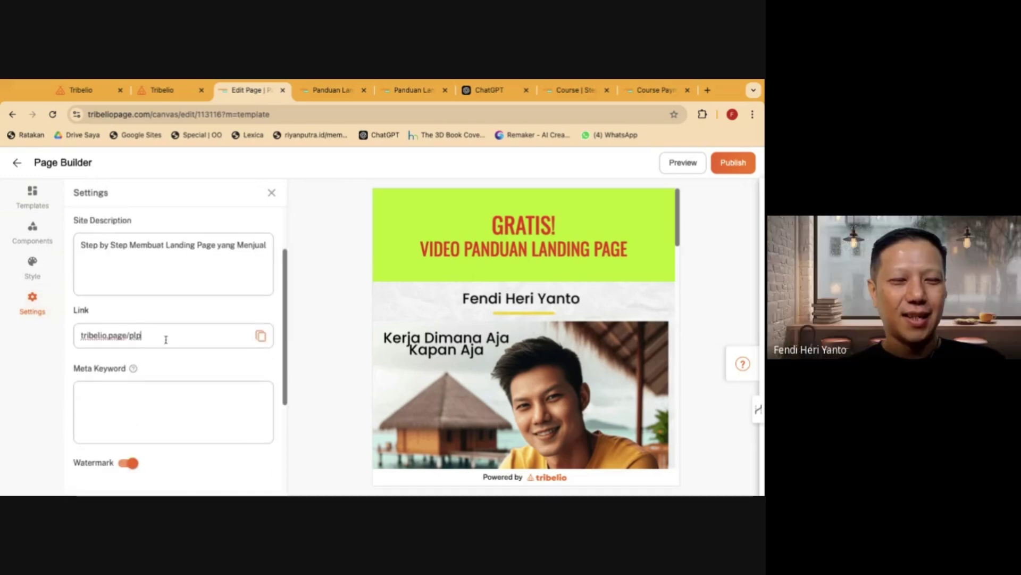
{"action": "key", "text": "BackSpace"}
{"action": "key", "text": "BackSpace"}
{"action": "key", "text": "BackSpace"}
{"action": "key", "text": "BackSpace"}
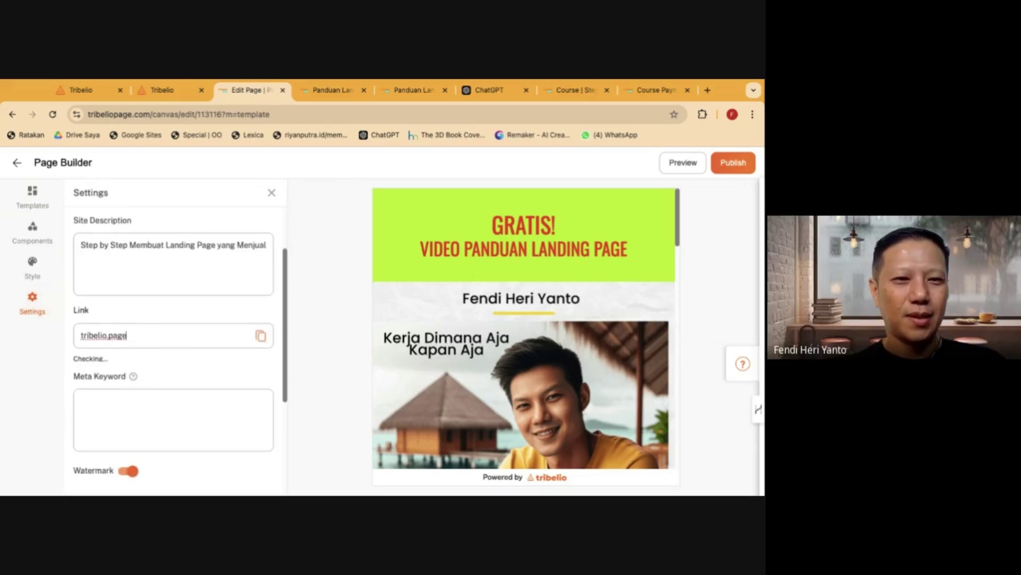
{"action": "type", "text": "/"}
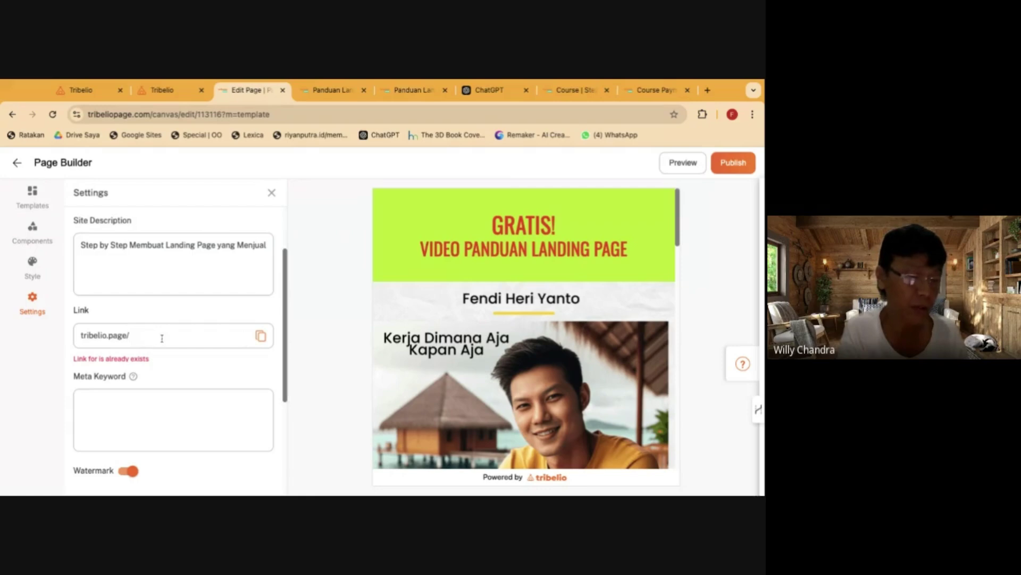
{"action": "type", "text": "plp"}
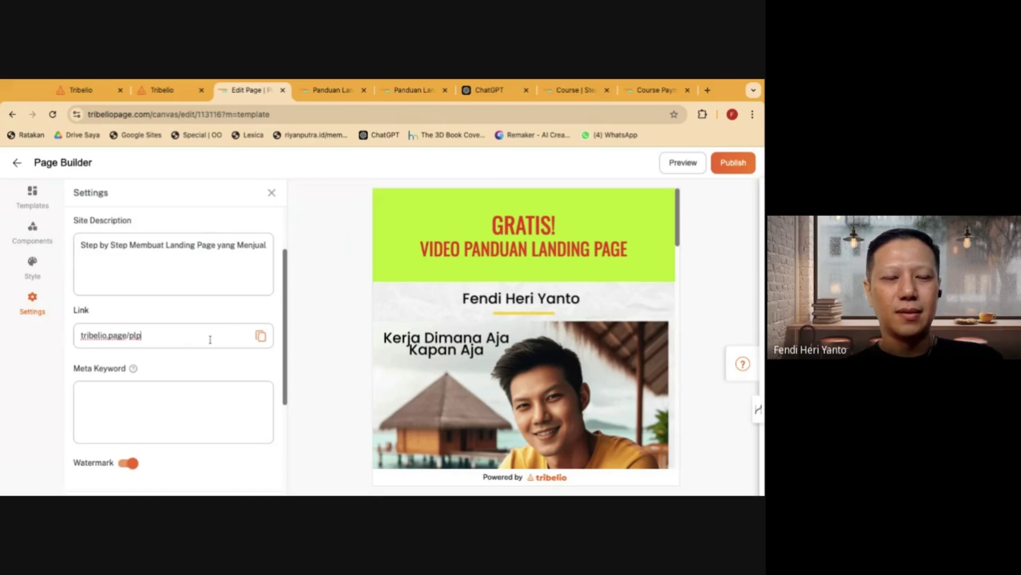
Change the page link to tribelio.page/panduan-landing-page
{"action": "key", "text": "BackSpace"}
{"action": "key", "text": "BackSpace"}
{"action": "key", "text": "BackSpace"}
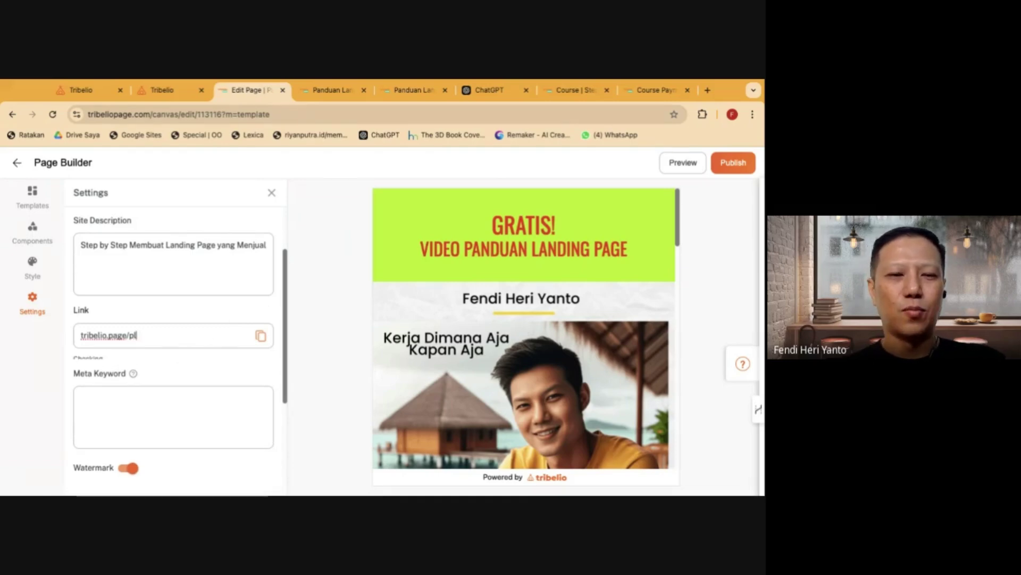
{"action": "type", "text": "panduan-landing"}
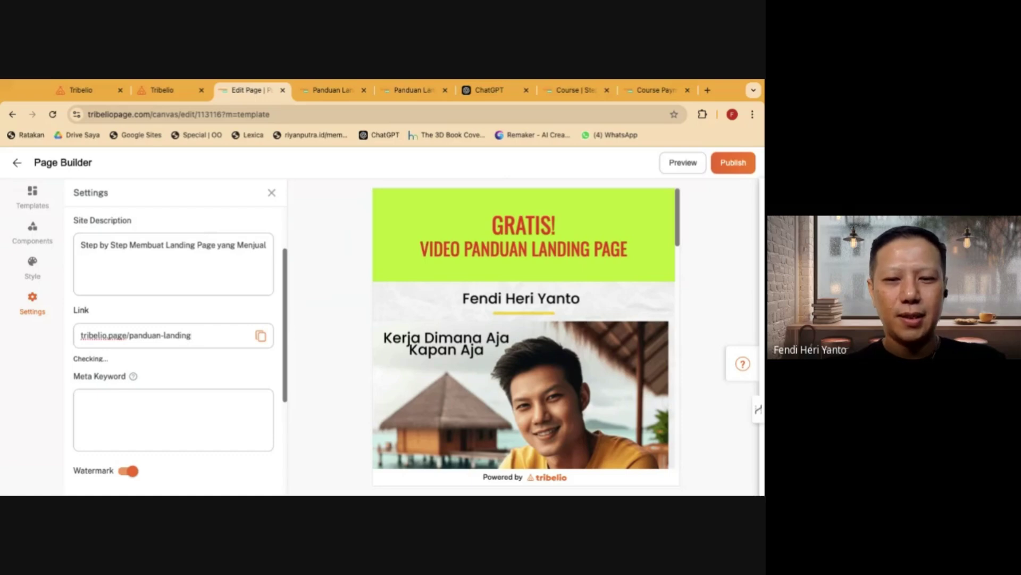
{"action": "type", "text": "-page"}
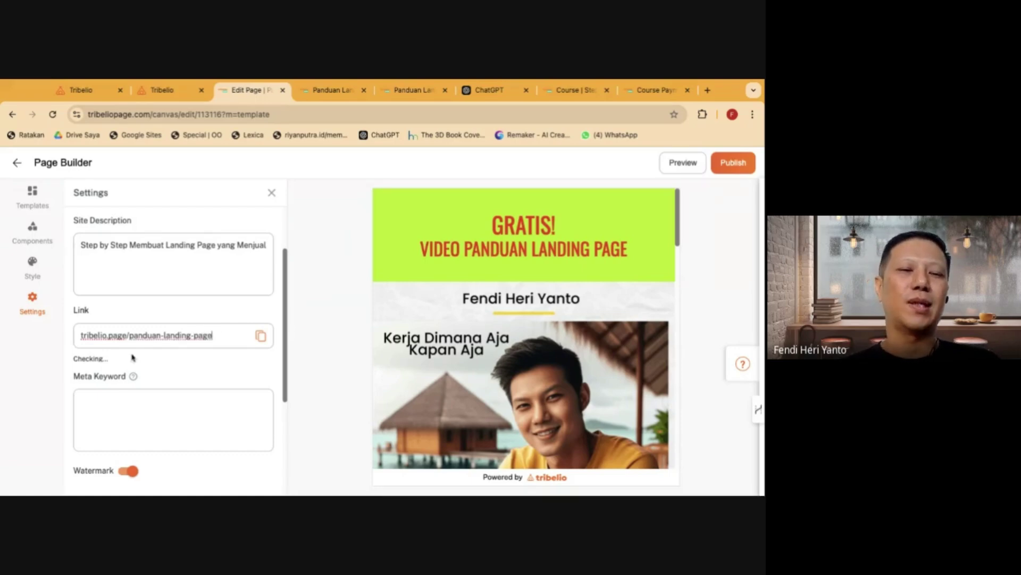
Replace the long panduan-landing-page ending of the page link with the short ending plp
{"action": "key", "text": "shift+Left"}
{"action": "key", "text": "shift+Left"}
{"action": "key", "text": "shift+Left"}
{"action": "key", "text": "shift+Left"}
{"action": "key", "text": "shift+Left"}
{"action": "key", "text": "shift+Left"}
{"action": "key", "text": "shift+Left"}
{"action": "key", "text": "shift+Left"}
{"action": "key", "text": "shift+Left"}
{"action": "key", "text": "shift+Left"}
{"action": "key", "text": "shift+Left"}
{"action": "key", "text": "shift+Left"}
{"action": "key", "text": "shift+Left"}
{"action": "key", "text": "shift+Left"}
{"action": "key", "text": "shift+Left"}
{"action": "key", "text": "shift+Left"}
{"action": "key", "text": "shift+Left"}
{"action": "key", "text": "shift+Left"}
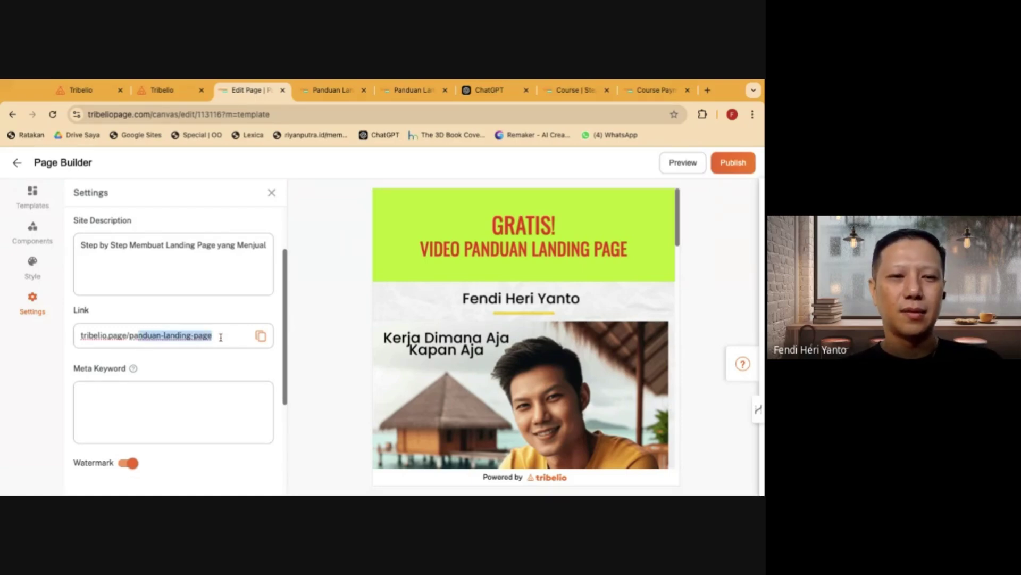
{"action": "key", "text": "BackSpace"}
{"action": "key", "text": "BackSpace"}
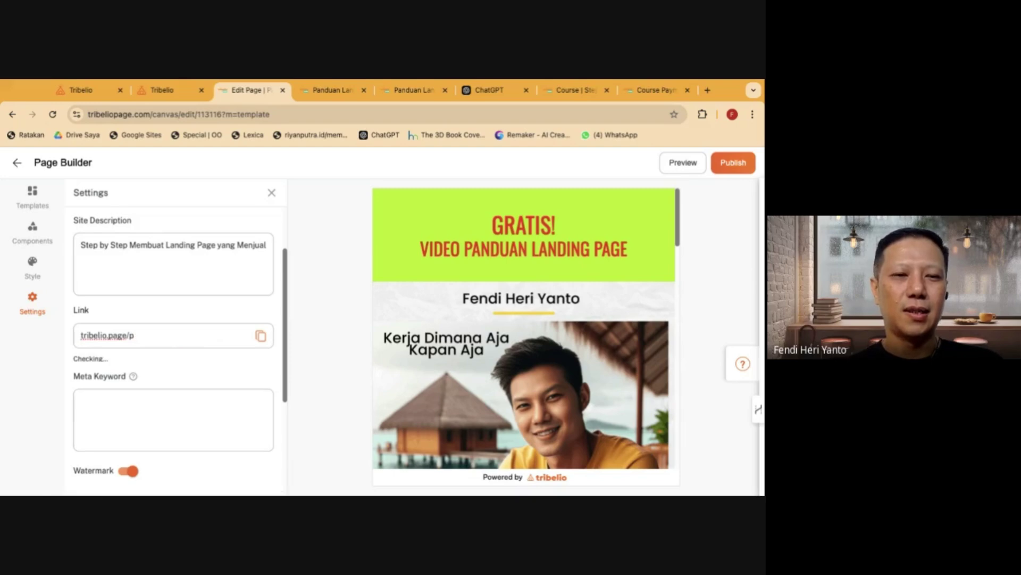
{"action": "type", "text": "lp"}
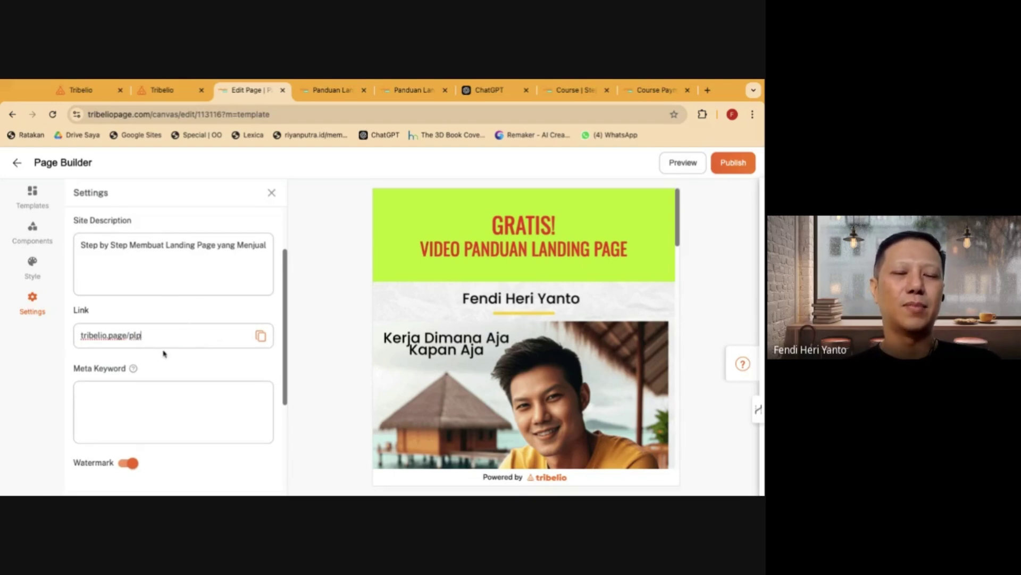
{"action": "left_click", "coordinate": [176, 364]}
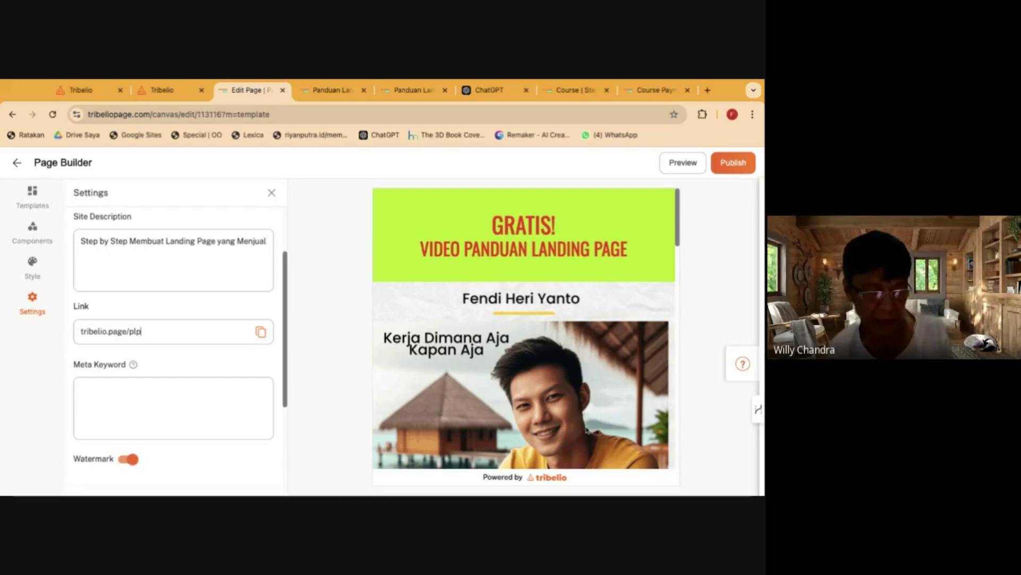
Remove the plp ending from the page link and retype it after the slash
{"action": "left_click", "coordinate": [188, 335]}
{"action": "key", "text": "BackSpace"}
{"action": "key", "text": "BackSpace"}
{"action": "key", "text": "BackSpace"}
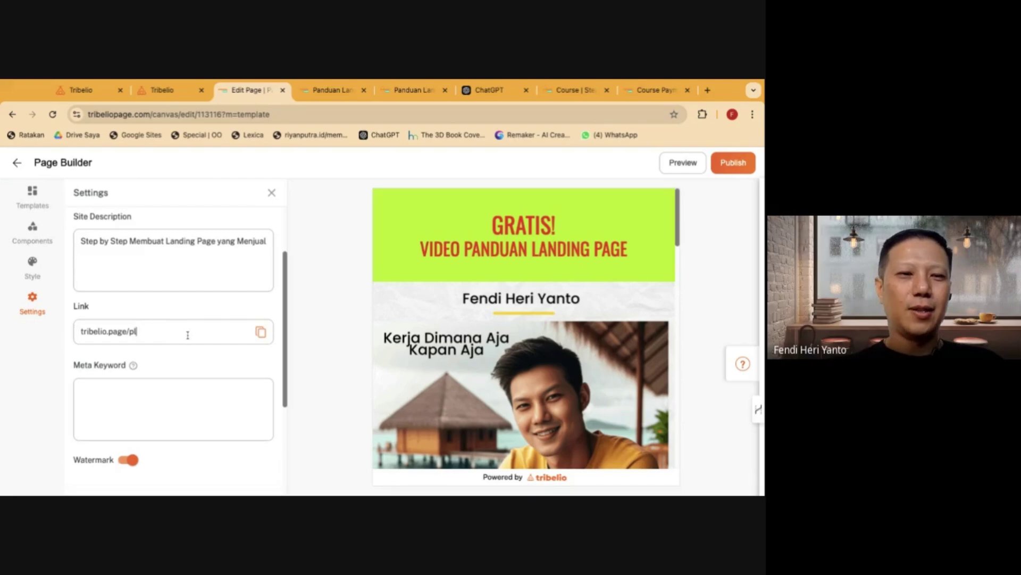
{"action": "type", "text": "/"}
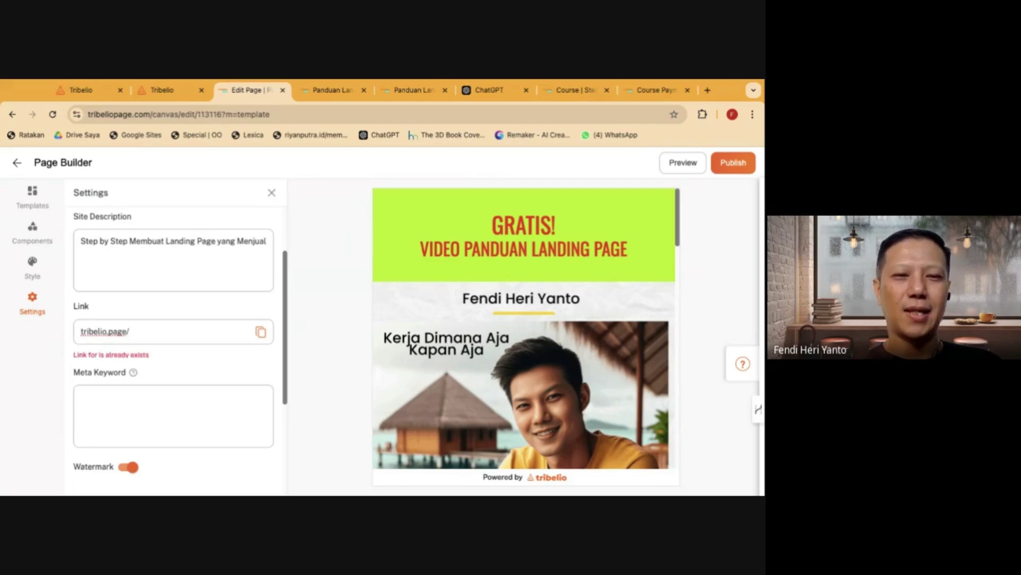
{"action": "type", "text": "plp"}
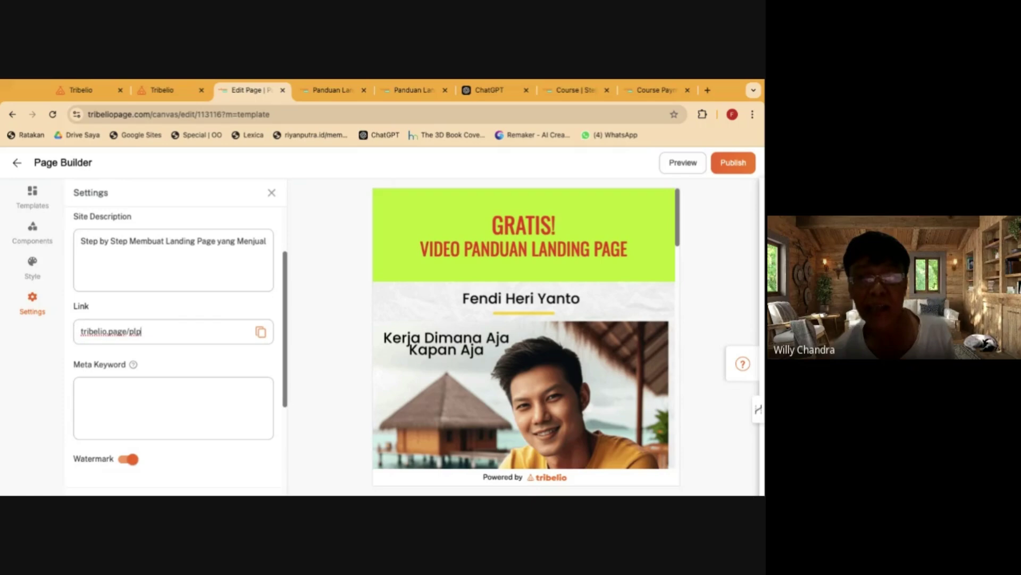
Cut the page link back to tribelio.page and complete it again as tribelio.page/plp
{"action": "key", "text": "BackSpace"}
{"action": "key", "text": "BackSpace"}
{"action": "key", "text": "BackSpace"}
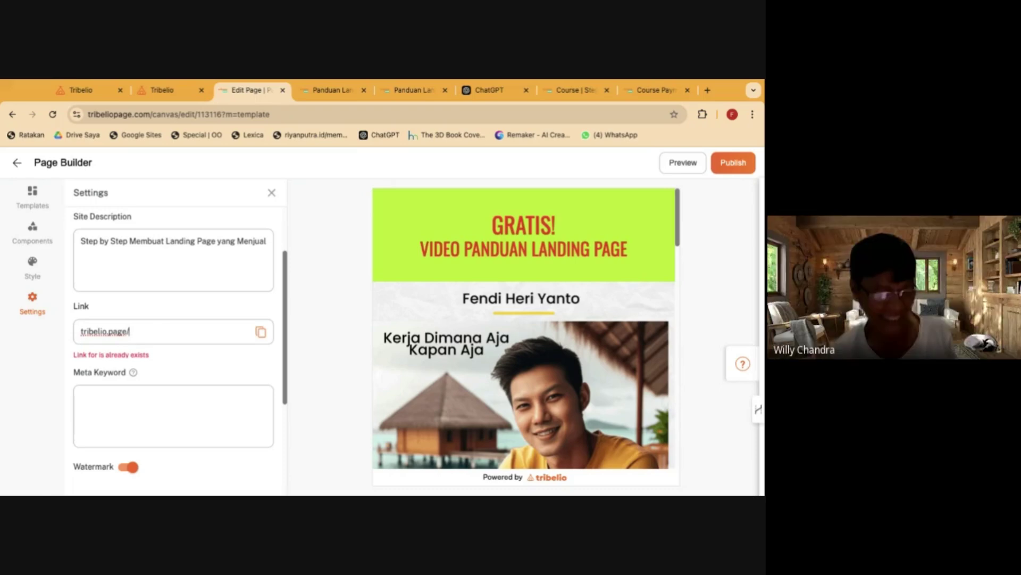
{"action": "key", "text": "BackSpace"}
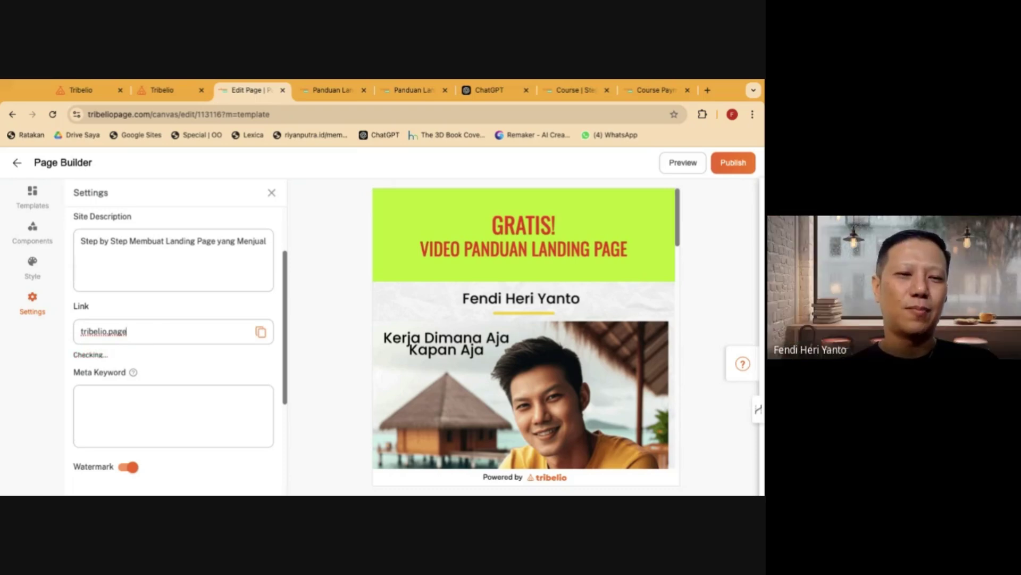
{"action": "key", "text": "shift+Left"}
{"action": "key", "text": "shift+Left"}
{"action": "key", "text": "shift+Left"}
{"action": "key", "text": "shift+Left"}
{"action": "key", "text": "shift+Left"}
{"action": "key", "text": "shift+Left"}
{"action": "key", "text": "shift+Left"}
{"action": "key", "text": "shift+Left"}
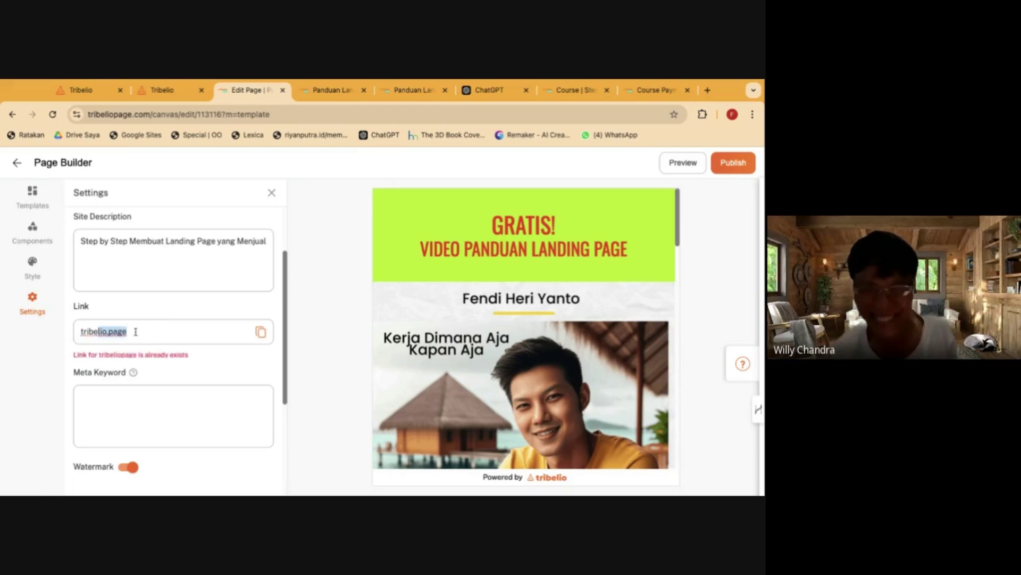
{"action": "left_click", "coordinate": [136, 331]}
{"action": "type", "text": "/"}
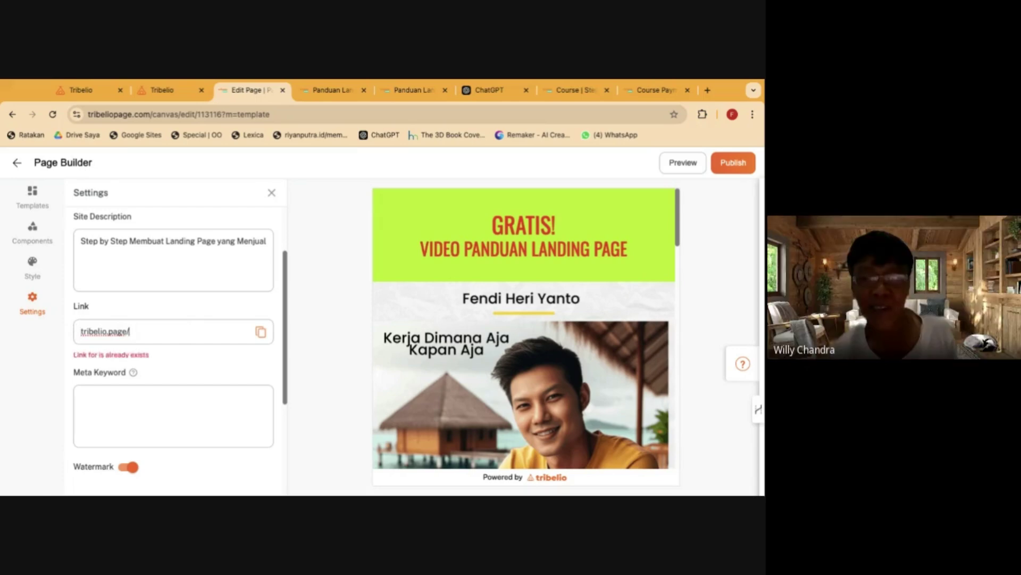
{"action": "type", "text": "pl"}
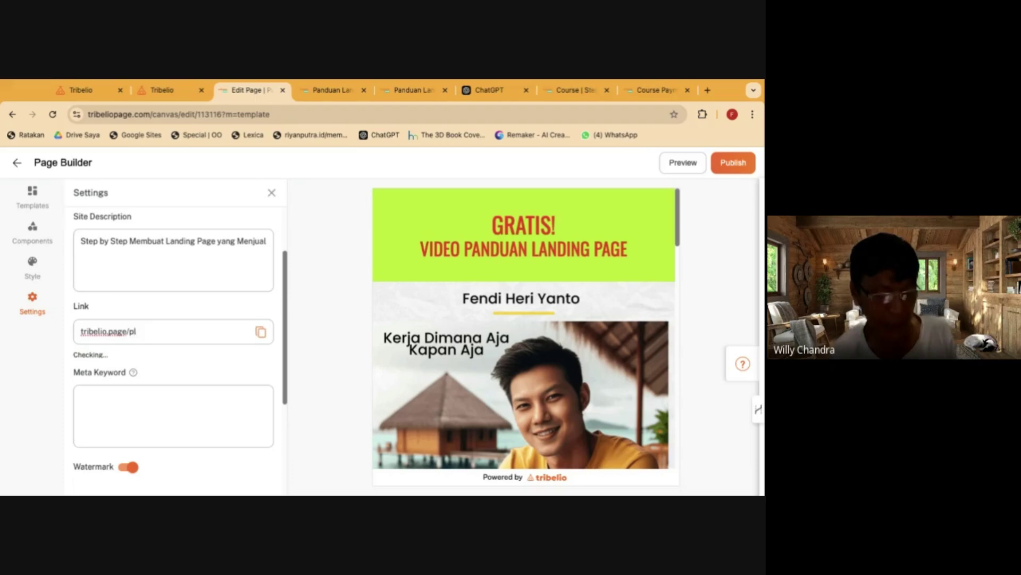
{"action": "type", "text": "p"}
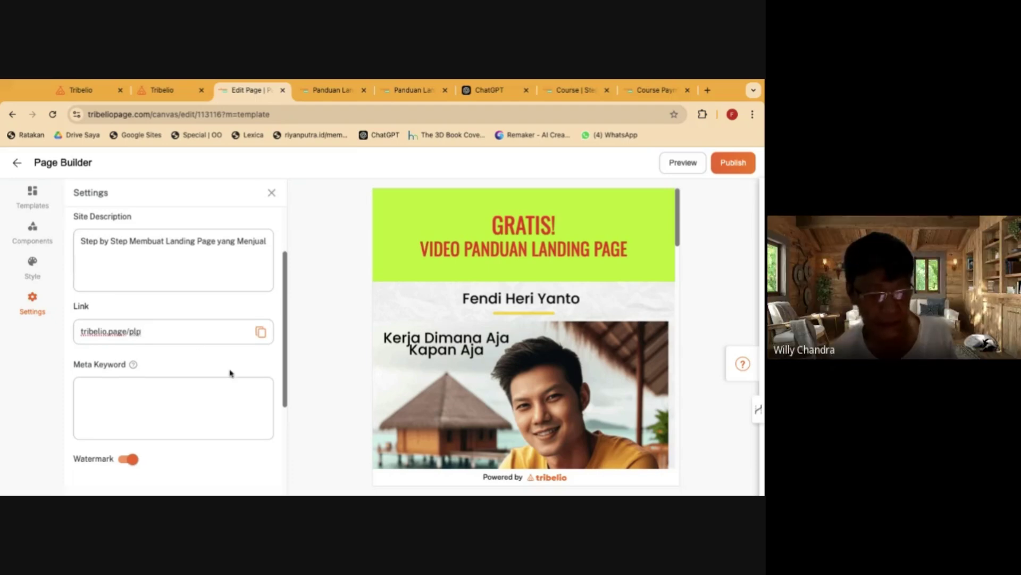
Check the remaining page settings down to the Facebook Pixel section and publish the landing page
{"action": "scroll", "coordinate": [230, 372], "scroll_direction": "down", "scroll_amount": 1}
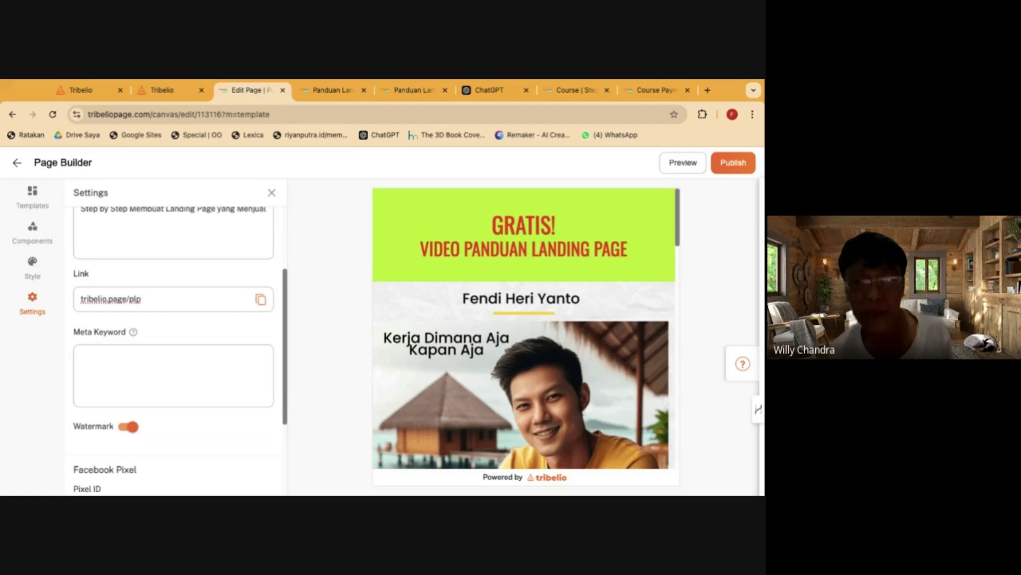
{"action": "scroll", "coordinate": [176, 341], "scroll_direction": "down", "scroll_amount": 2}
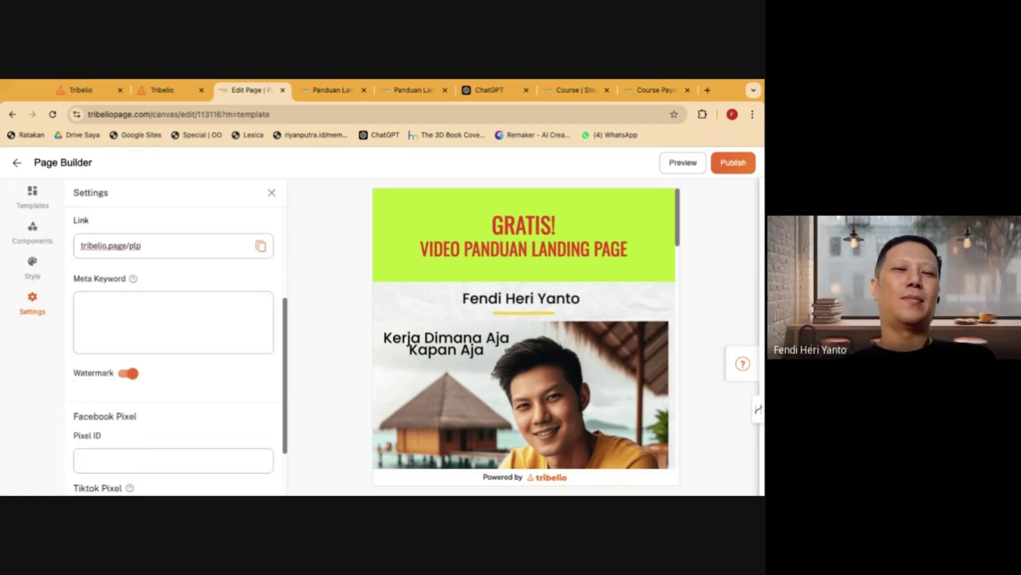
{"action": "scroll", "coordinate": [174, 340], "scroll_direction": "up", "scroll_amount": 2}
{"action": "scroll", "coordinate": [173, 341], "scroll_direction": "up", "scroll_amount": 1}
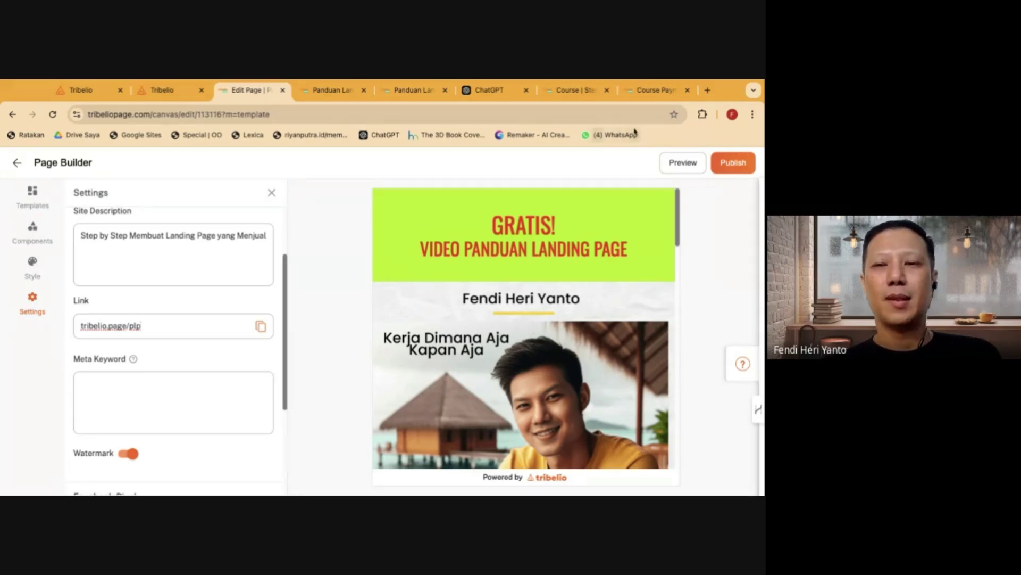
{"action": "left_click", "coordinate": [733, 162]}
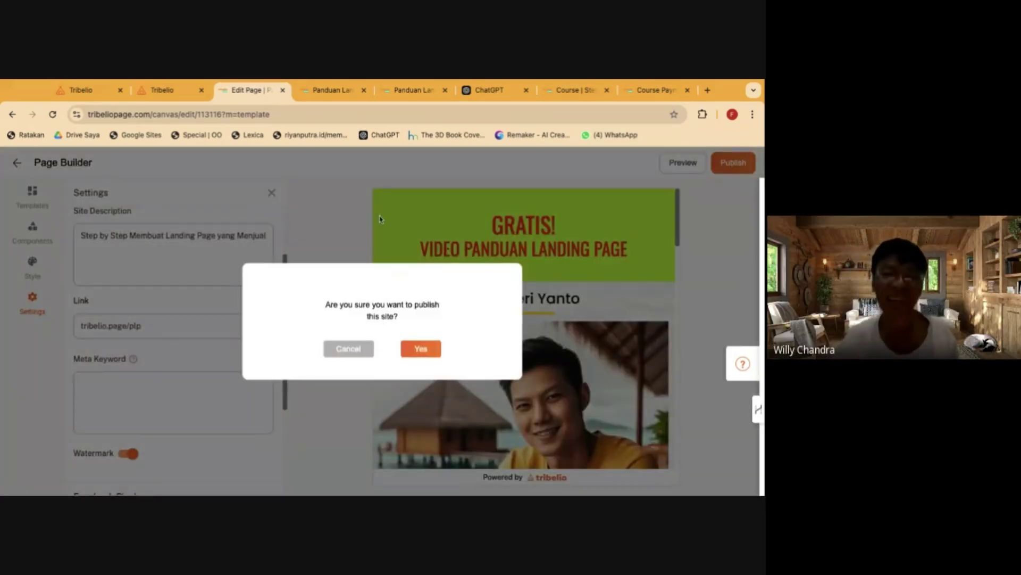
{"action": "left_click", "coordinate": [422, 349]}
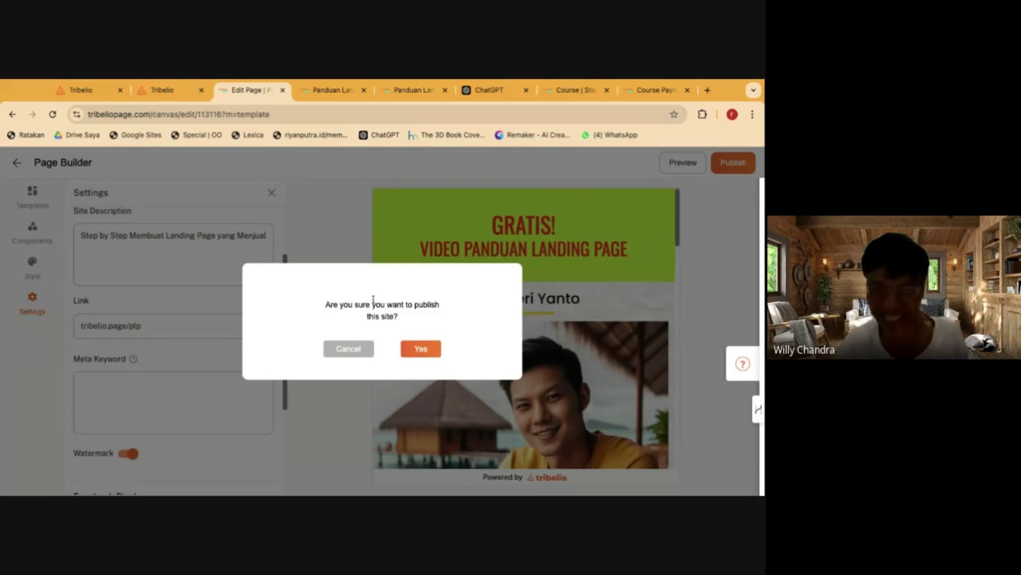